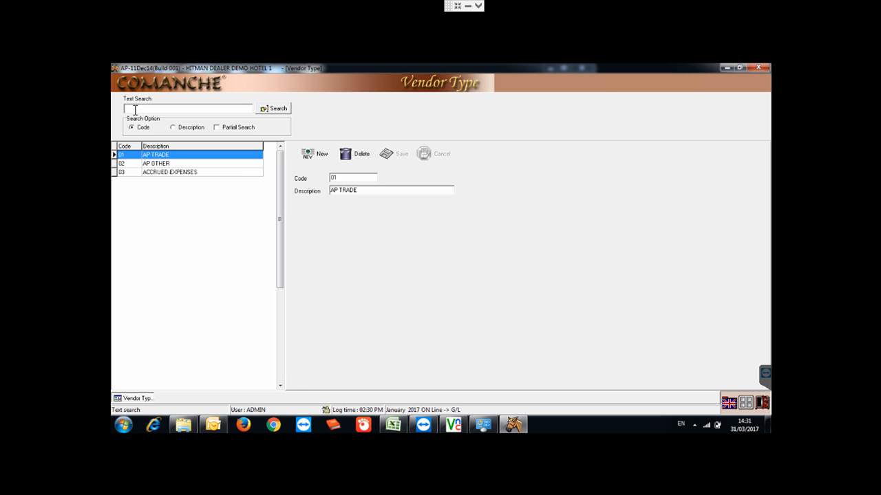
# - Delete the ACCRUED EXPENSES vendor type with code 03 and confirm the deletion
pyautogui.click(187, 172)
pyautogui.click(344, 156)
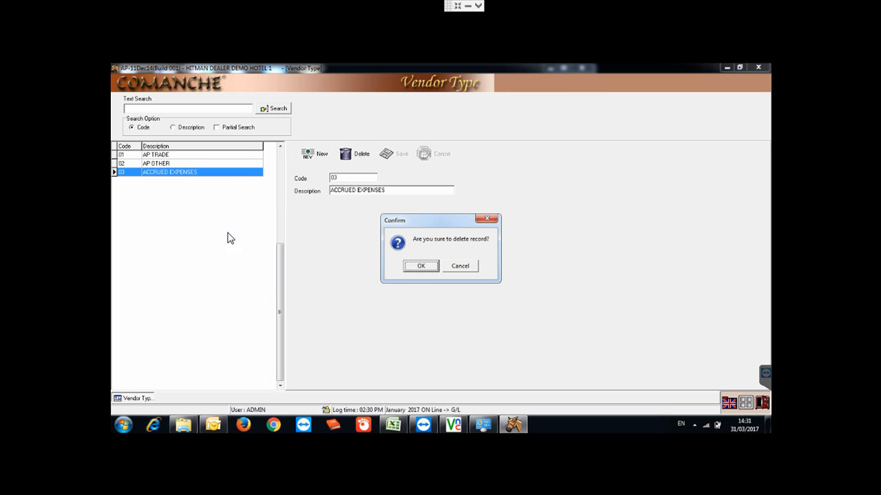
pyautogui.press('Return')
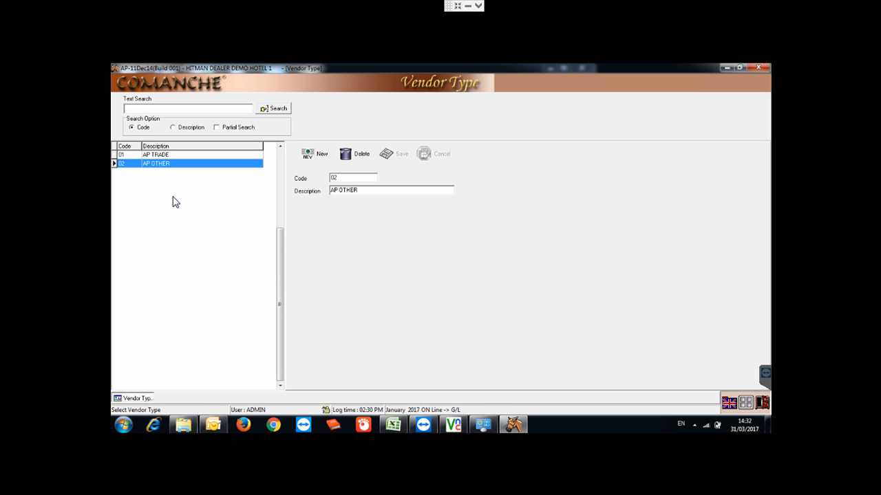
# - Review the AP TRADE and AP OTHER vendor type records
pyautogui.click(161, 155)
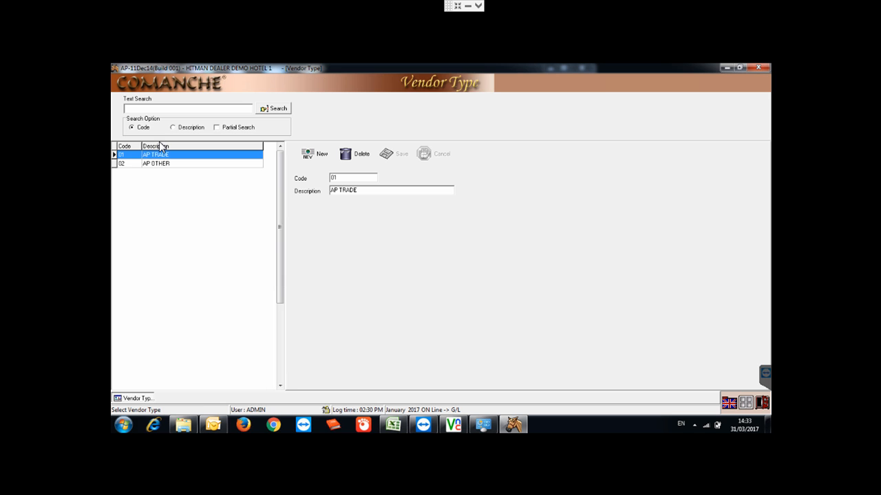
pyautogui.click(180, 164)
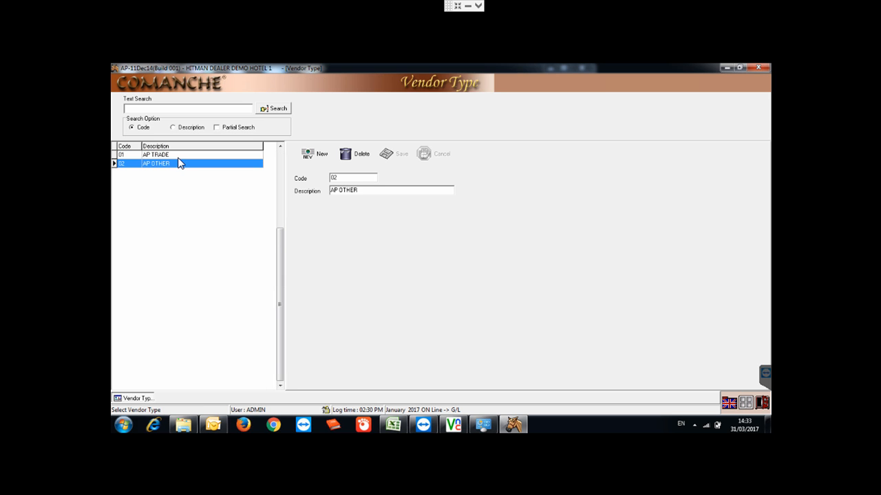
pyautogui.click(180, 165)
pyautogui.click(175, 159)
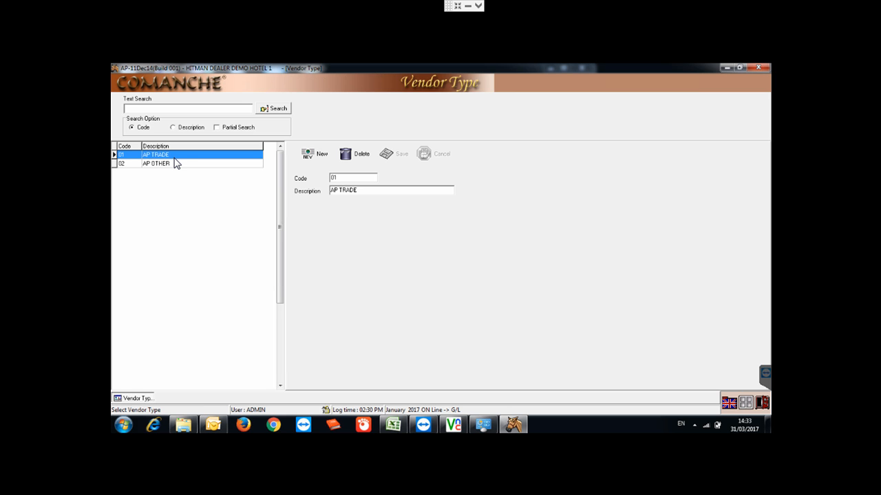
pyautogui.click(175, 161)
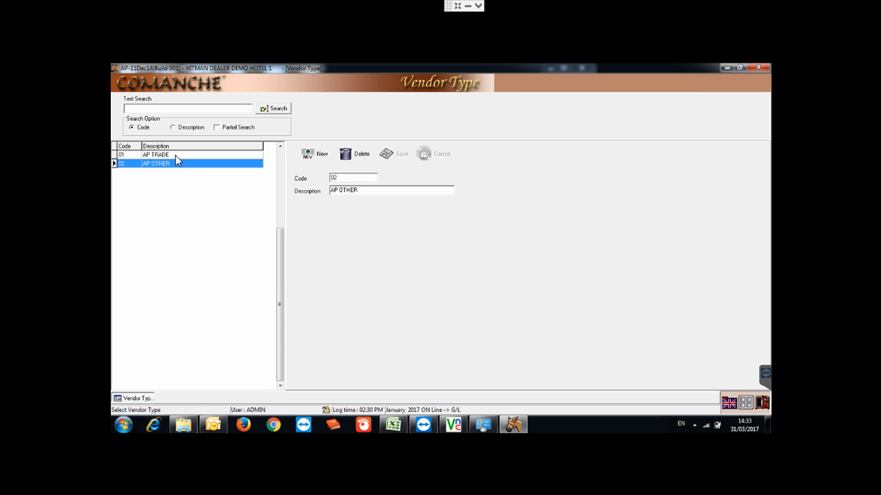
pyautogui.click(175, 156)
# - Add a vendor type with code 03 and description Petty Cash, save it and close the vendor type form
pyautogui.click(307, 154)
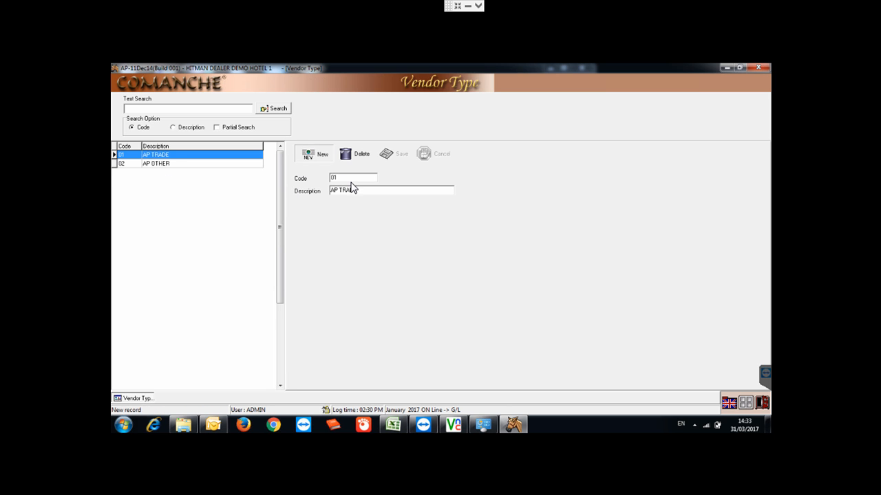
pyautogui.write('03')
pyautogui.click(353, 187)
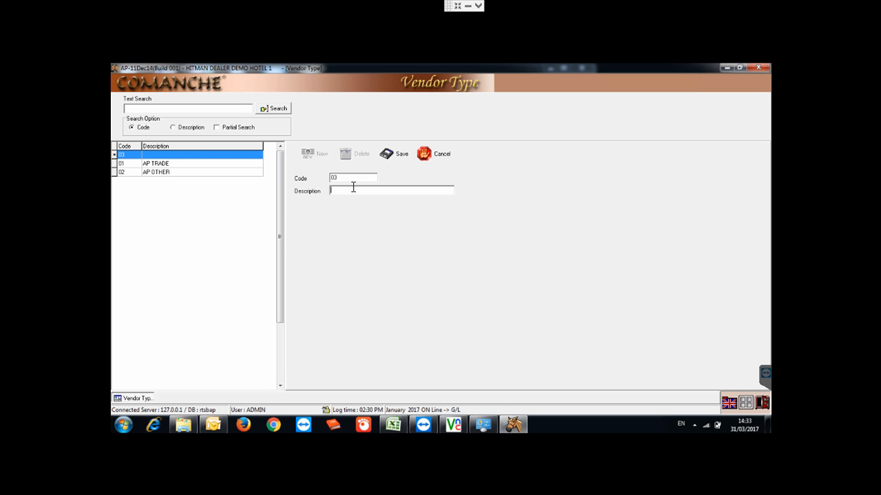
pyautogui.write('Petty Cash')
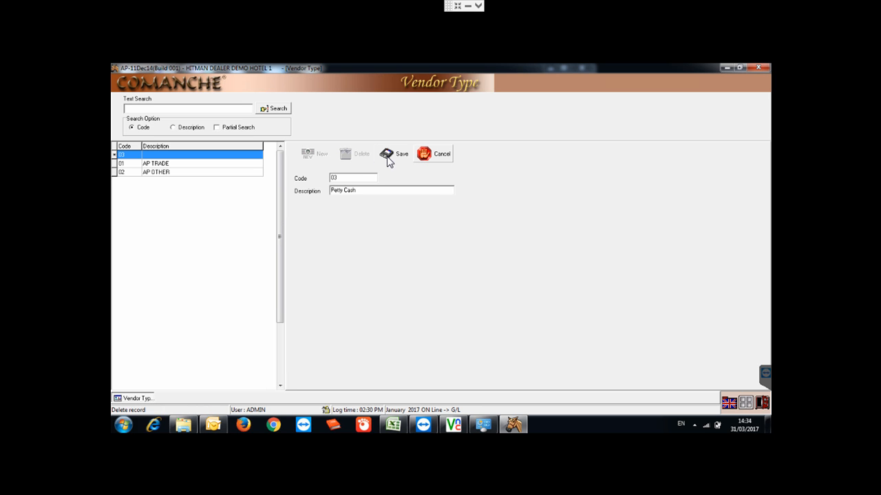
pyautogui.click(395, 154)
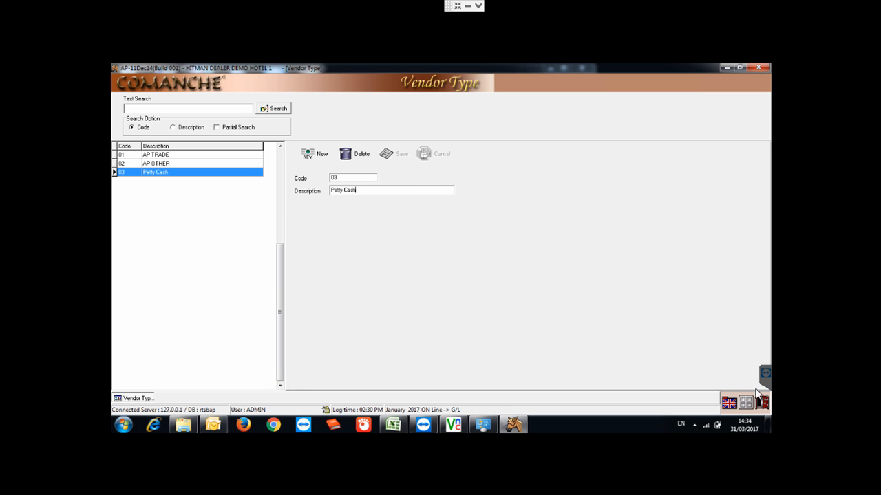
pyautogui.press('Escape')
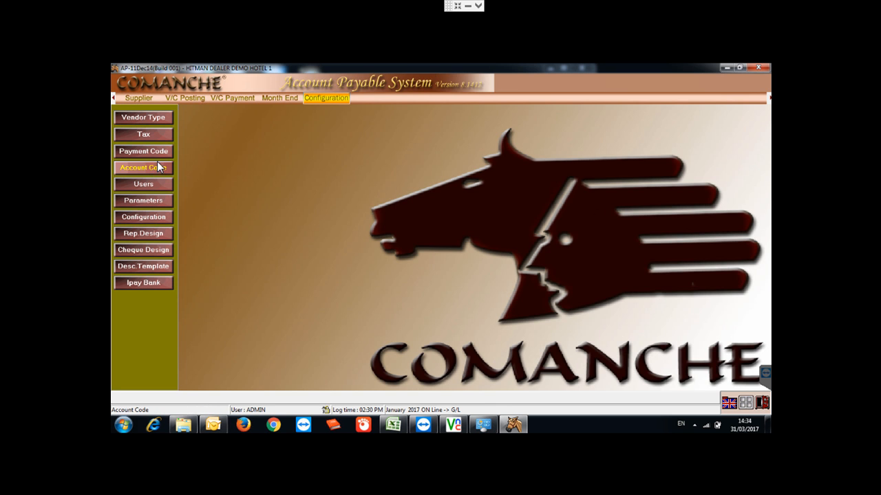
# - Examine the BANK BRI and PETTY CASH GENERAL CASHIER payment codes, including the account code lookup, without changing anything, and close the form
pyautogui.click(157, 155)
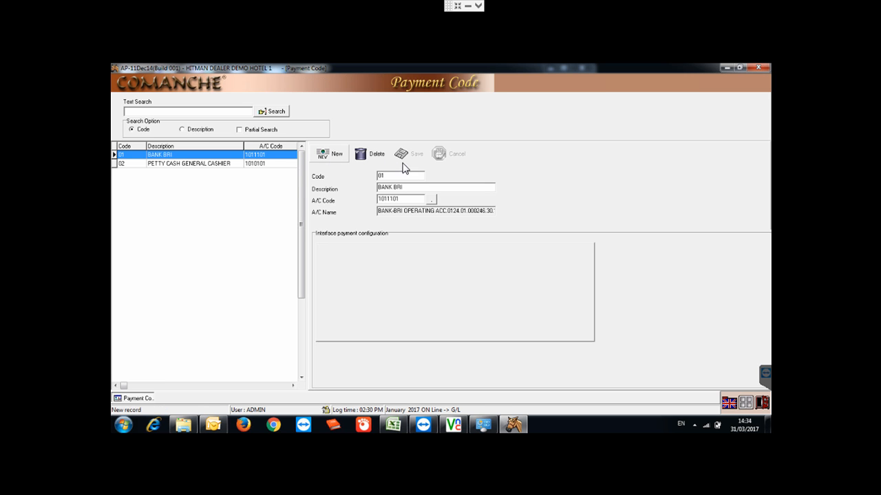
pyautogui.click(380, 176)
pyautogui.press('Tab')
pyautogui.press('Tab')
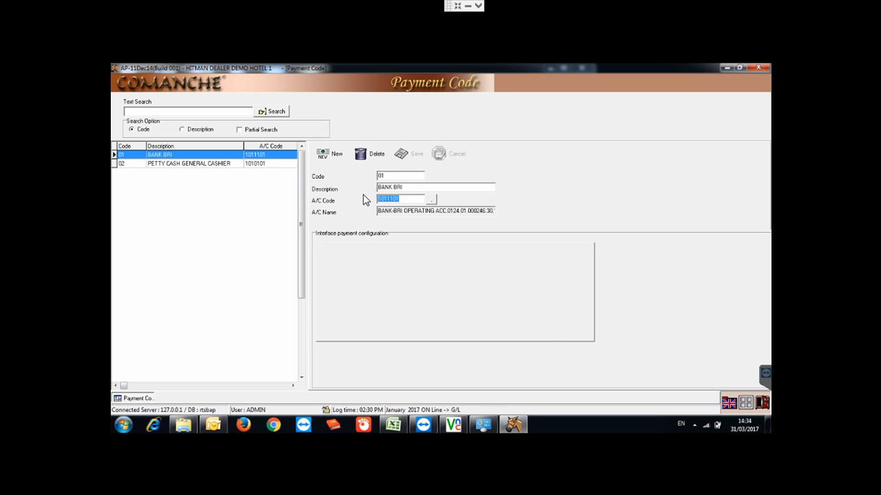
pyautogui.click(431, 200)
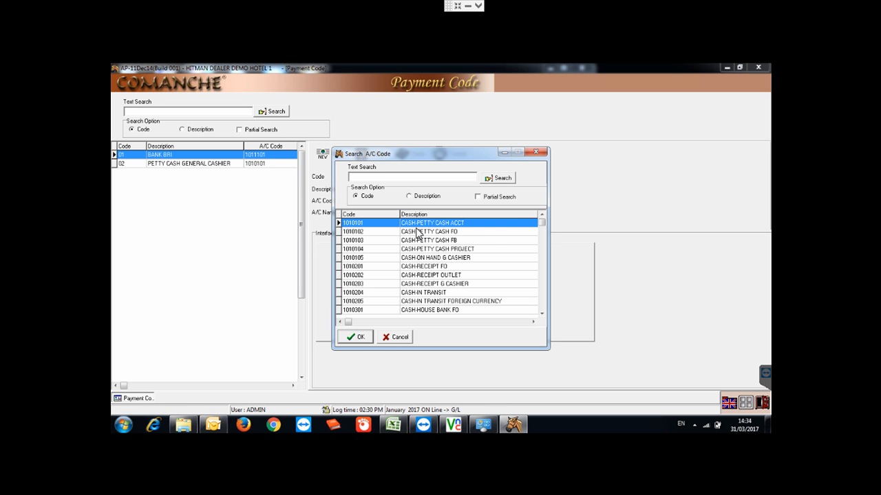
pyautogui.click(400, 337)
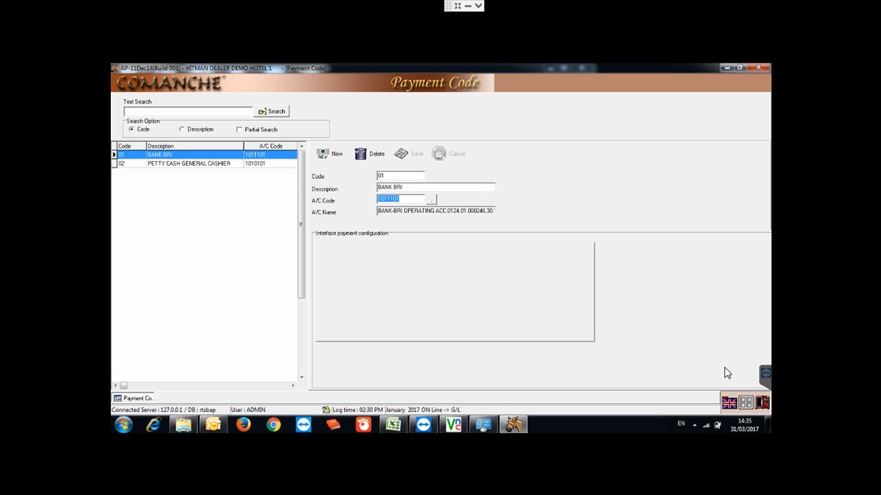
pyautogui.click(230, 165)
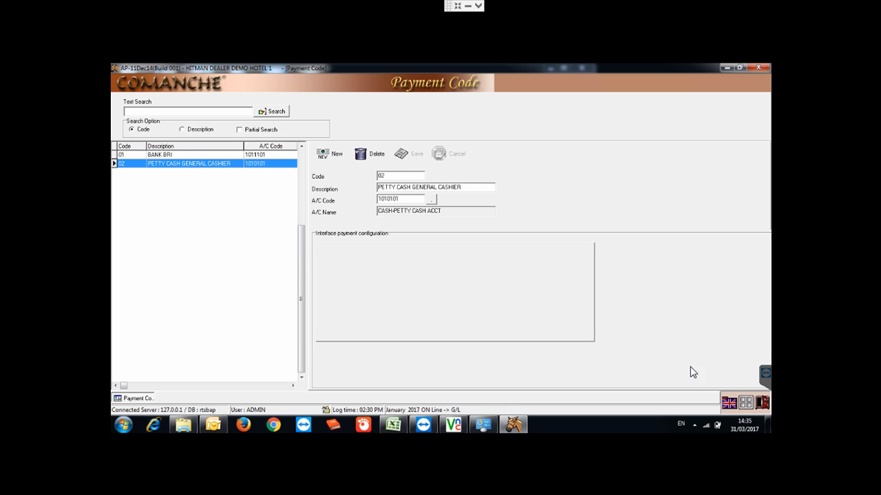
pyautogui.click(761, 403)
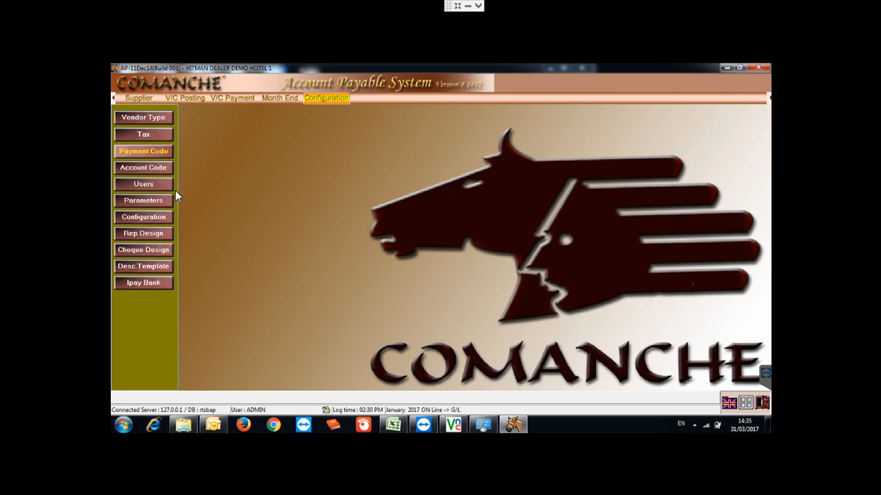
# - Open the account group setup and view the account code lookup for group 110, store 100 without choosing an account
pyautogui.click(165, 172)
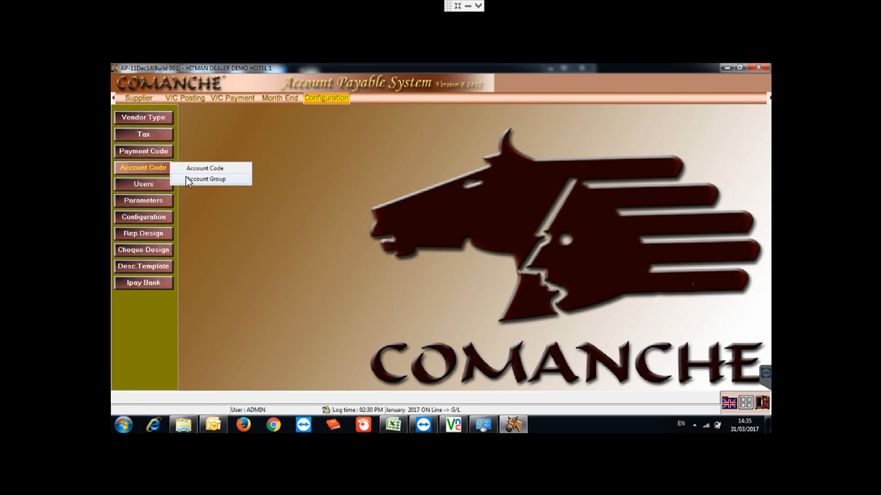
pyautogui.click(187, 180)
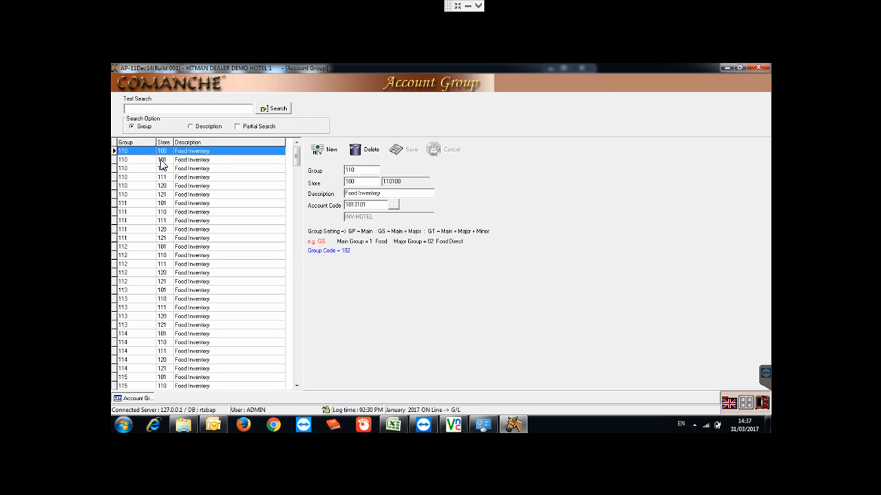
pyautogui.click(394, 208)
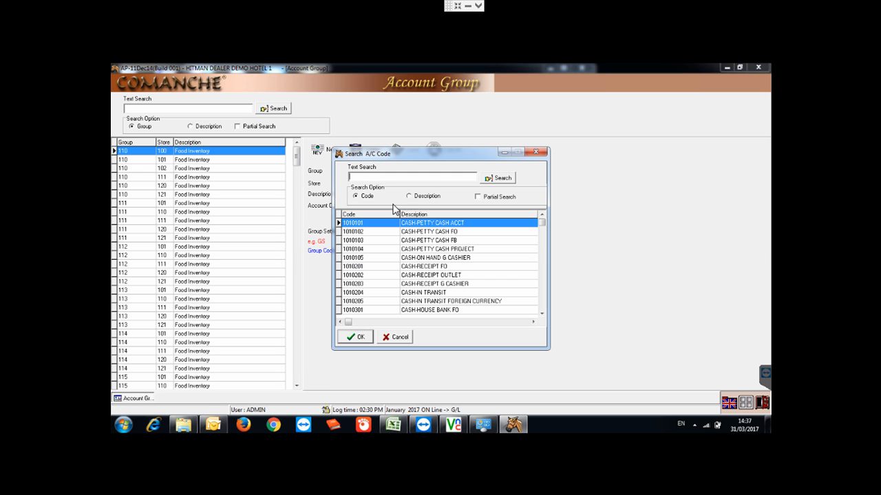
pyautogui.click(537, 151)
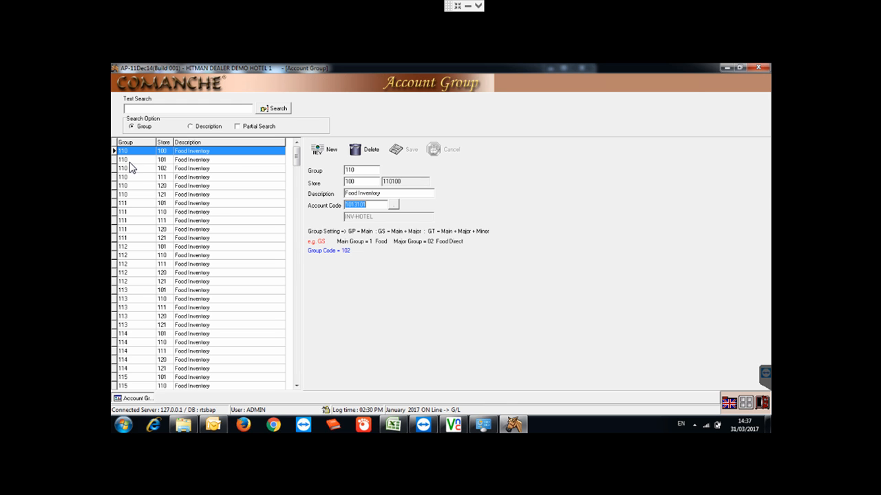
# - Compare the account codes assigned to the Food Inventory records of groups 110 and 111 for their different stores
pyautogui.click(151, 152)
pyautogui.click(216, 169)
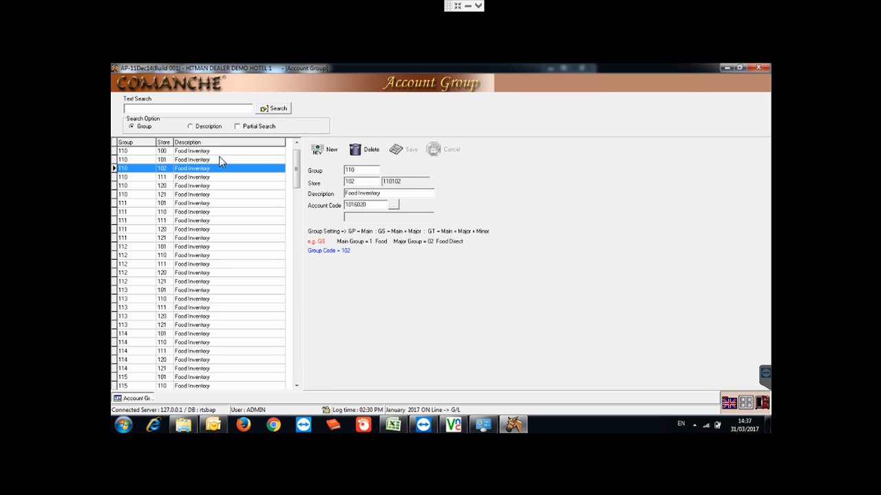
pyautogui.click(220, 159)
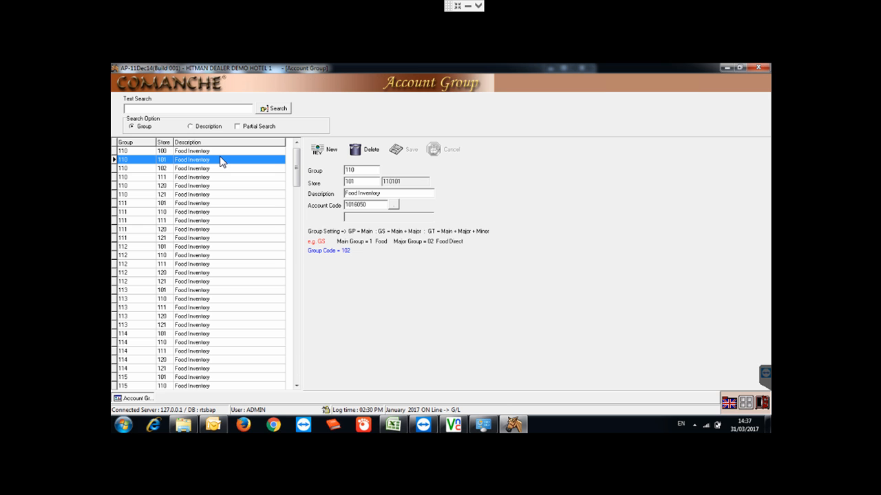
pyautogui.click(117, 154)
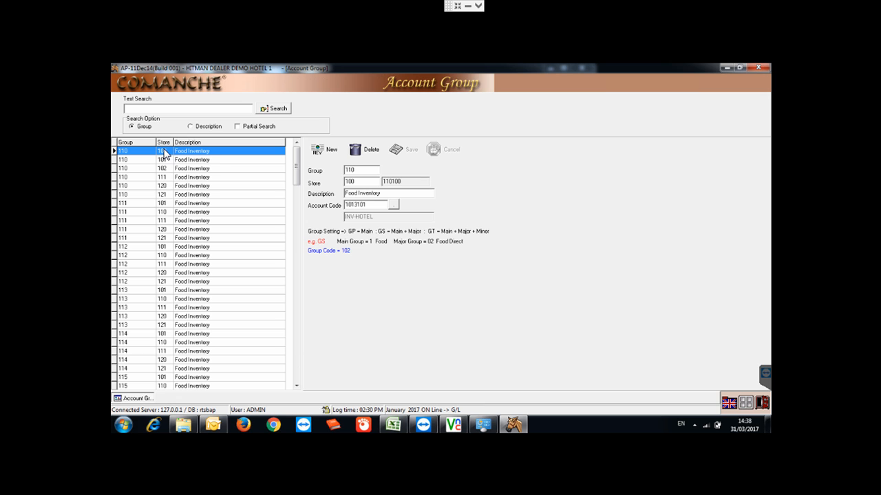
pyautogui.click(375, 205)
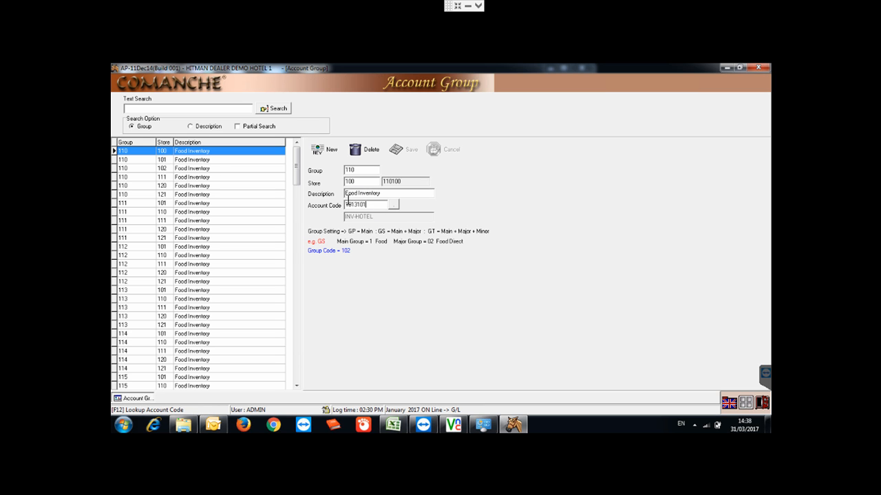
pyautogui.moveTo(323, 199); pyautogui.dragTo(312, 164)
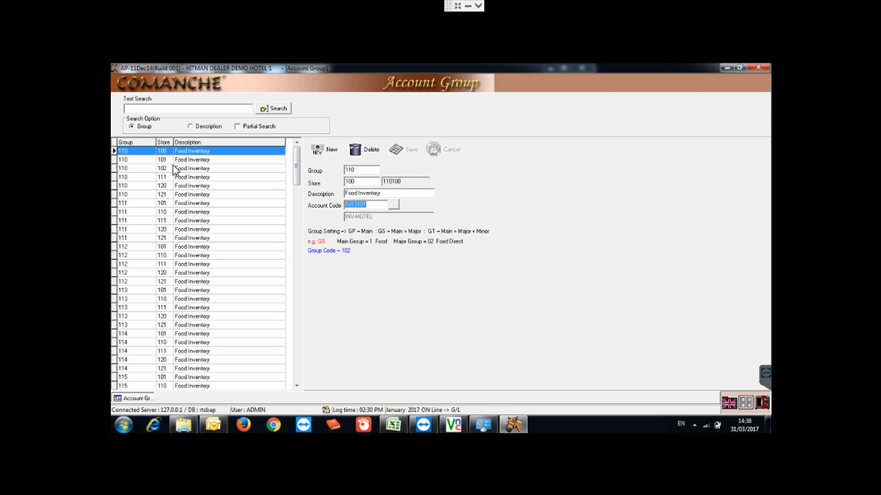
pyautogui.click(205, 213)
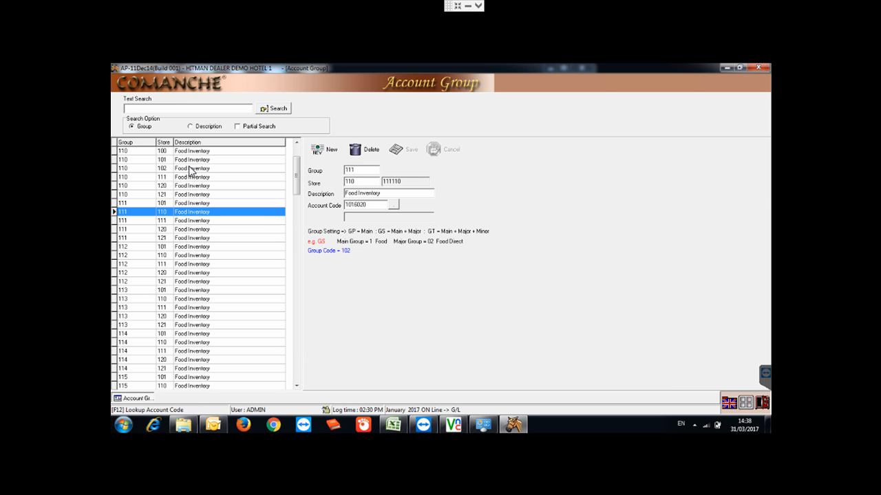
pyautogui.click(170, 153)
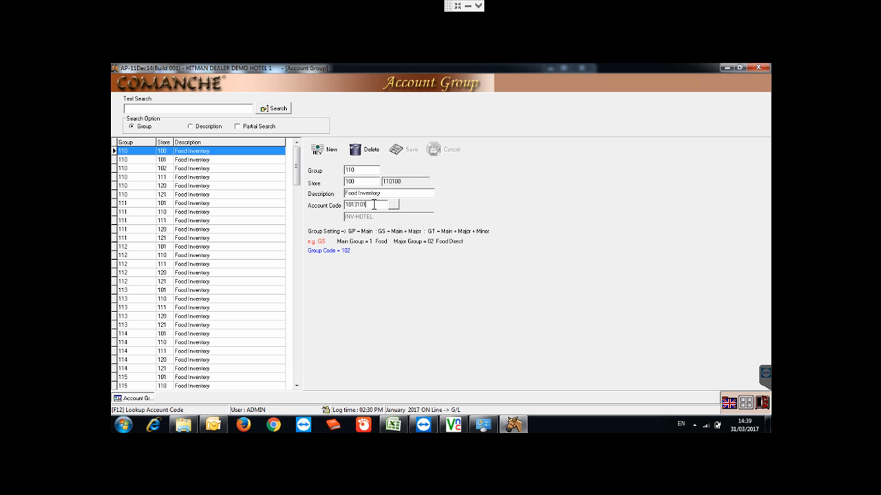
pyautogui.click(169, 170)
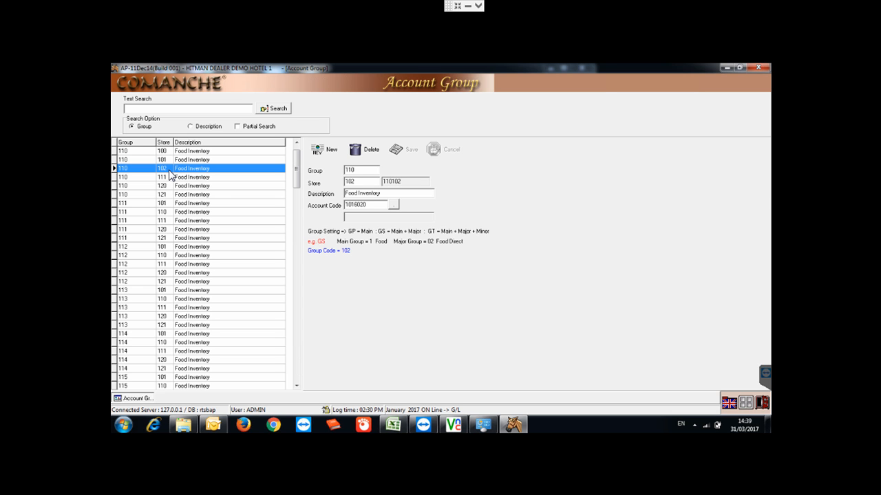
pyautogui.click(372, 205)
pyautogui.moveTo(360, 205); pyautogui.dragTo(324, 200)
pyautogui.click(171, 160)
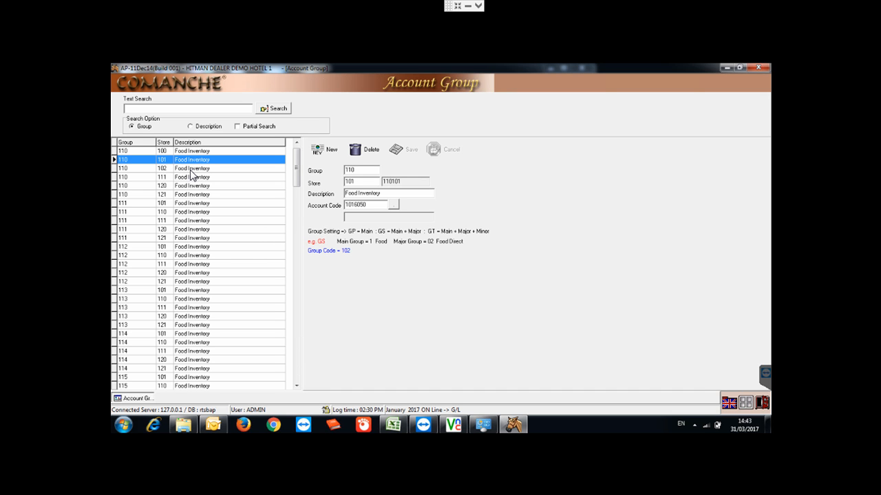
pyautogui.click(186, 203)
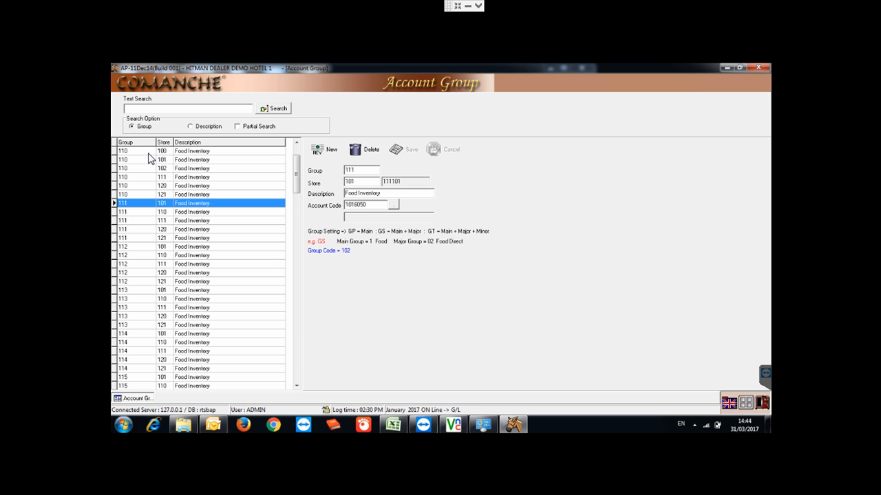
# - Look up account codes for group 111, store 101, searching by description for "kitch"
pyautogui.click(393, 205)
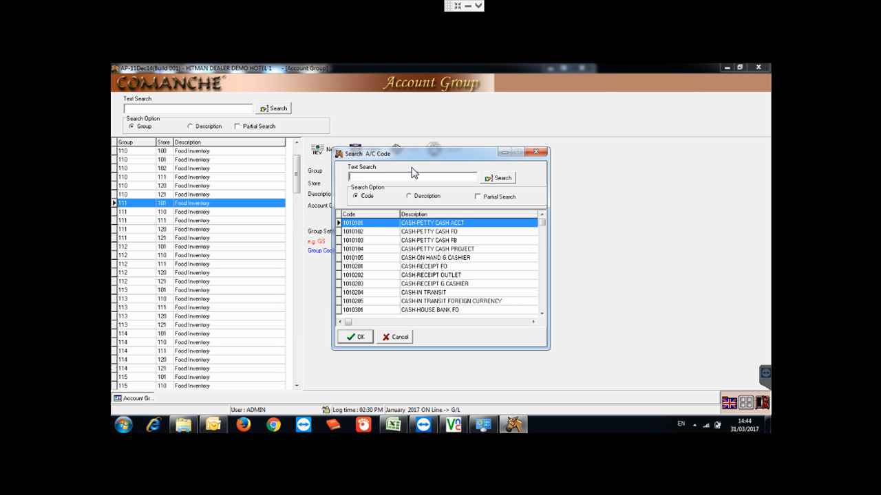
pyautogui.write('kitch')
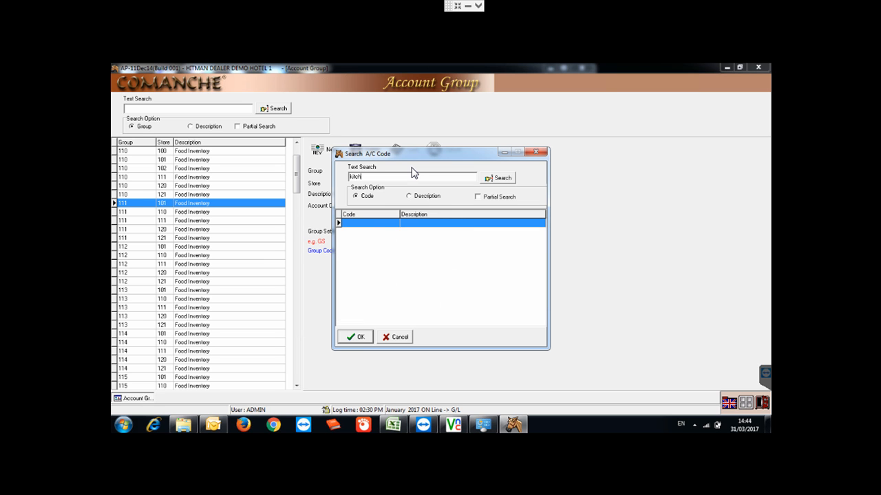
pyautogui.click(427, 196)
pyautogui.click(488, 182)
# - Replace the account code search text with "cos" to find accounts by description
pyautogui.doubleClick(391, 179)
pyautogui.press('BackSpace')
pyautogui.write('k')
pyautogui.press('BackSpace')
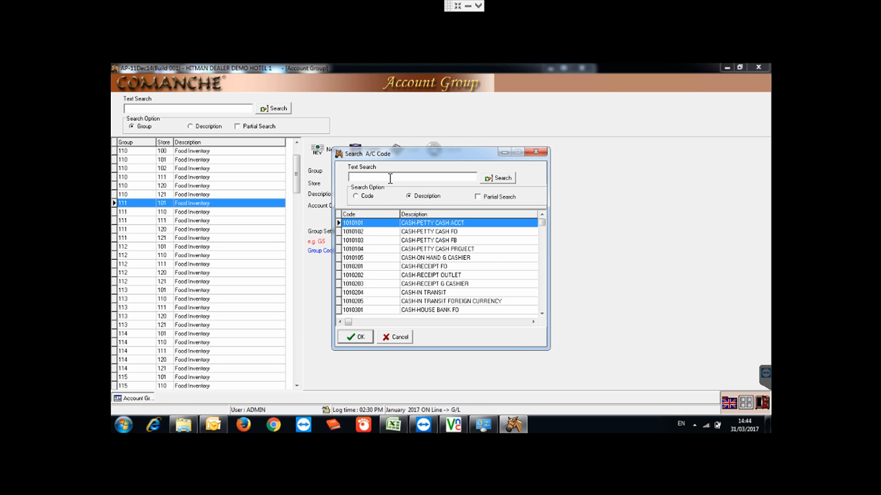
pyautogui.write('cos')
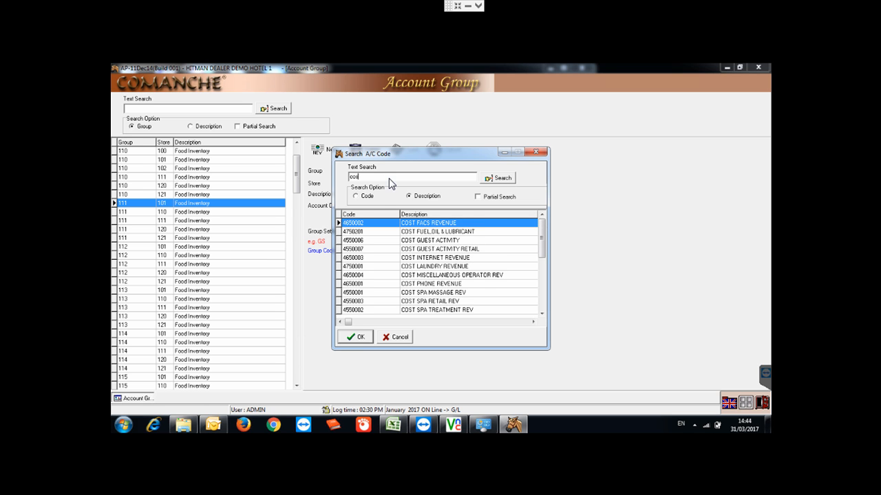
# - Browse the cost accounts in the account code search results, close the lookup without choosing one, and minimize the McAfee scan window
pyautogui.click(460, 232)
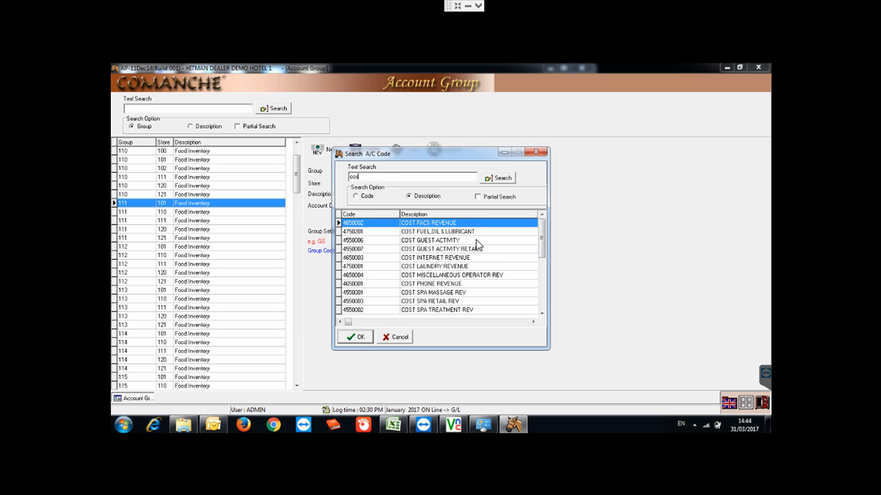
pyautogui.click(543, 217)
pyautogui.press('Down')
pyautogui.press('Down')
pyautogui.click(428, 291)
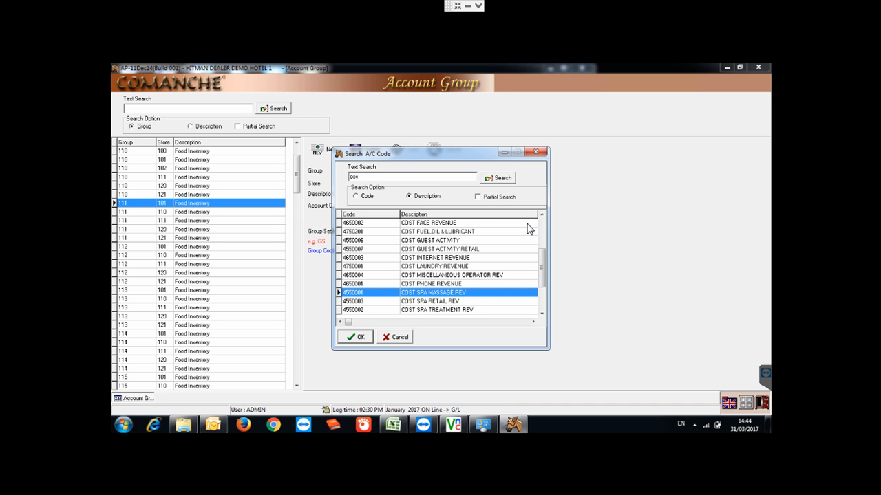
pyautogui.click(541, 217)
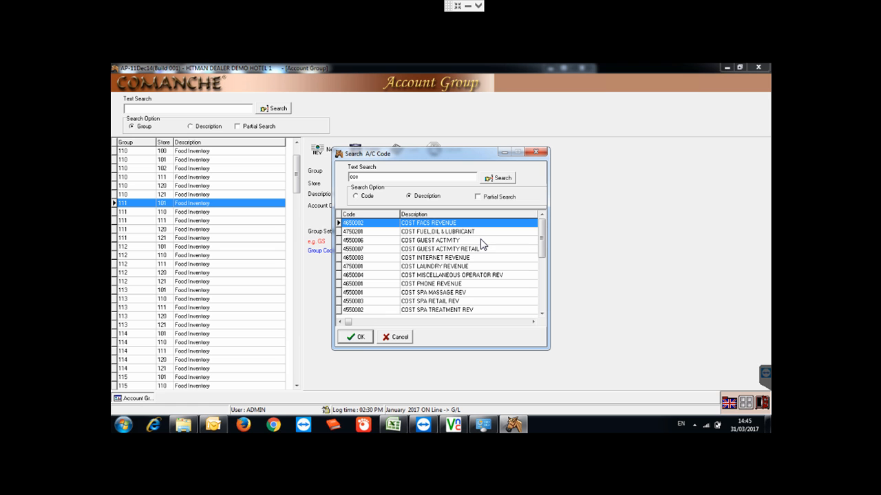
pyautogui.click(399, 337)
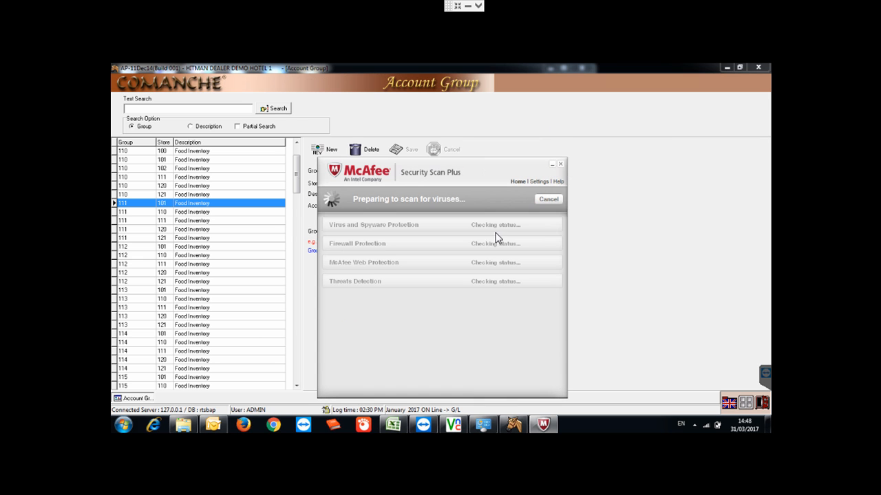
pyautogui.click(552, 165)
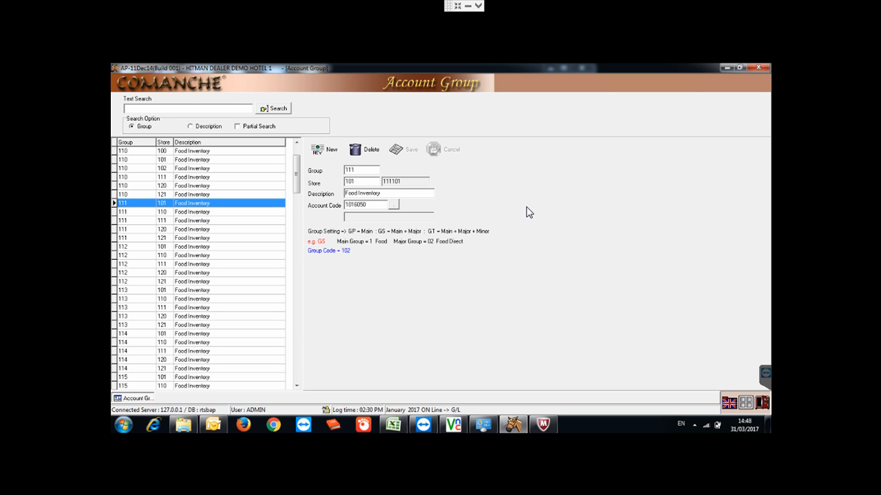
# - Review the Food Inventory records of group 110 for stores 102, 100 and 101, and of group 111 for store 110
pyautogui.click(206, 168)
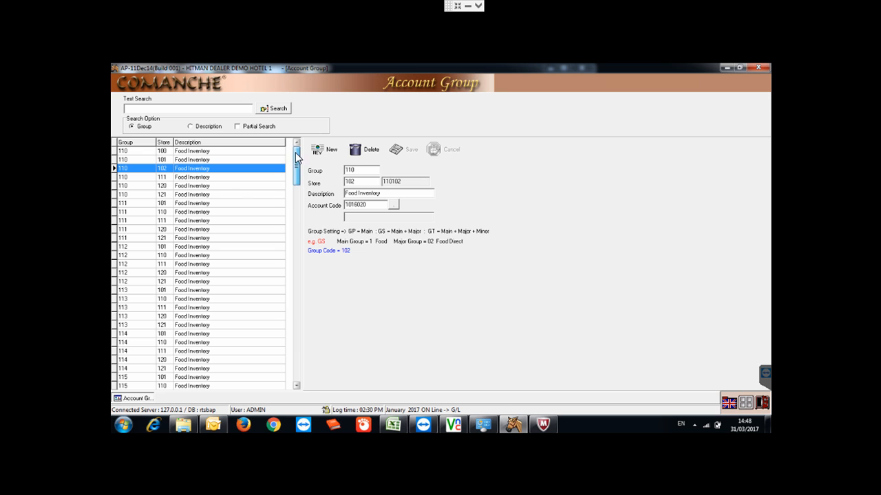
pyautogui.click(234, 152)
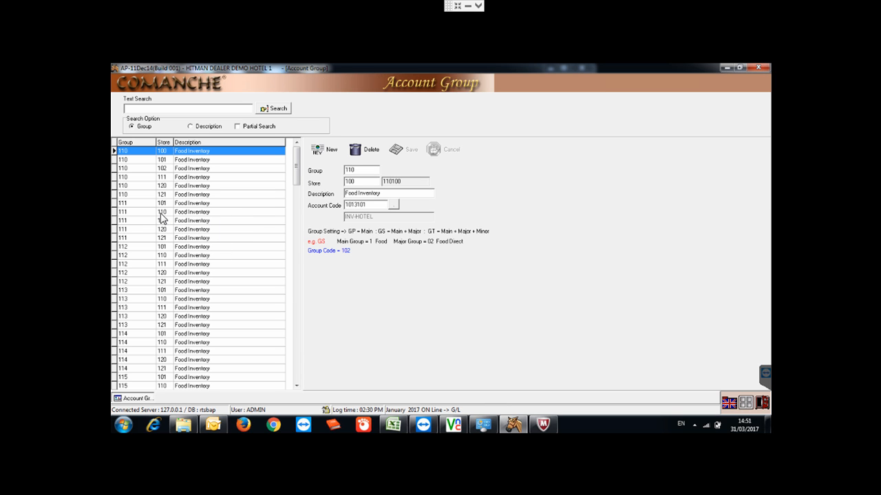
pyautogui.click(149, 211)
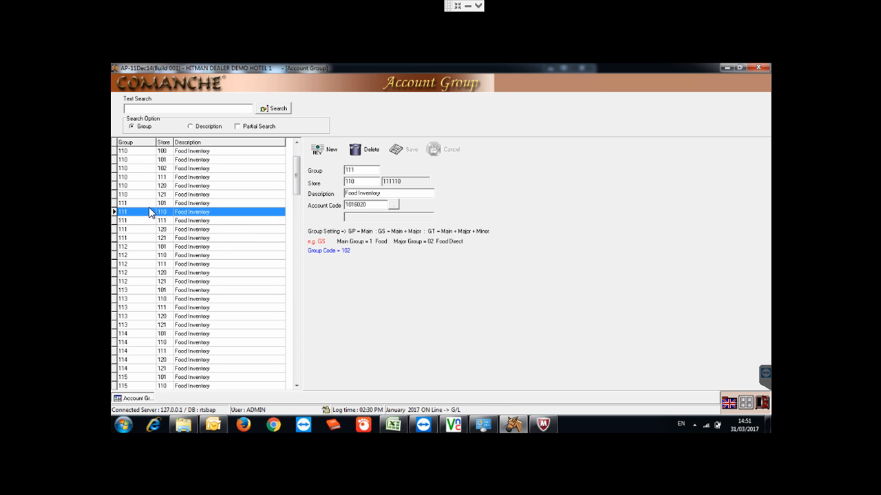
pyautogui.click(144, 159)
pyautogui.click(165, 152)
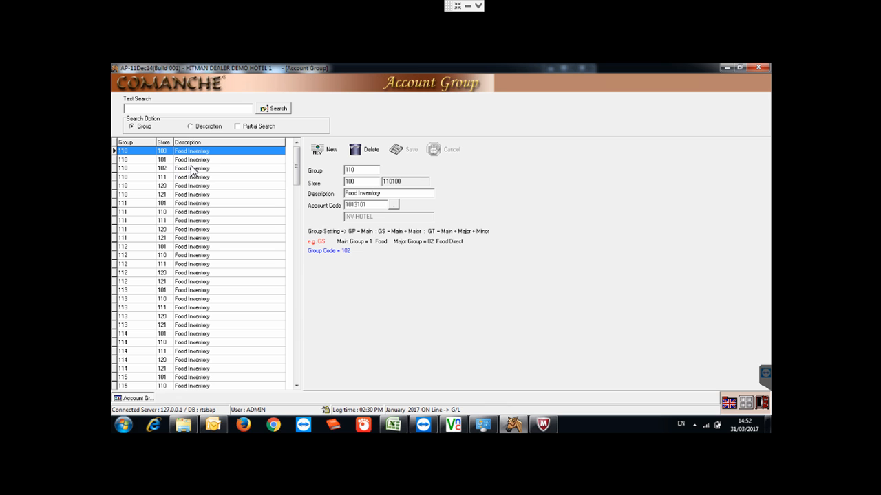
pyautogui.click(212, 160)
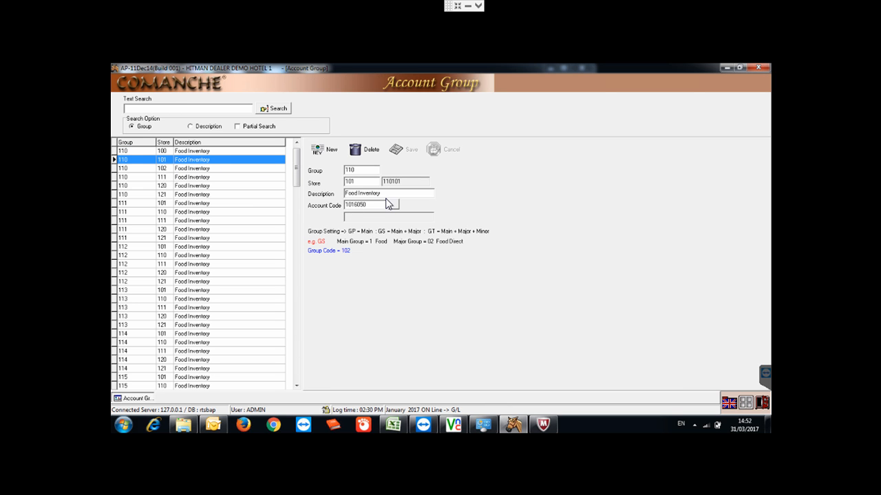
pyautogui.moveTo(390, 196); pyautogui.dragTo(344, 194)
pyautogui.click(391, 193)
pyautogui.press('BackSpace')
pyautogui.press('BackSpace')
pyautogui.press('BackSpace')
pyautogui.press('BackSpace')
pyautogui.press('BackSpace')
pyautogui.press('BackSpace')
pyautogui.press('BackSpace')
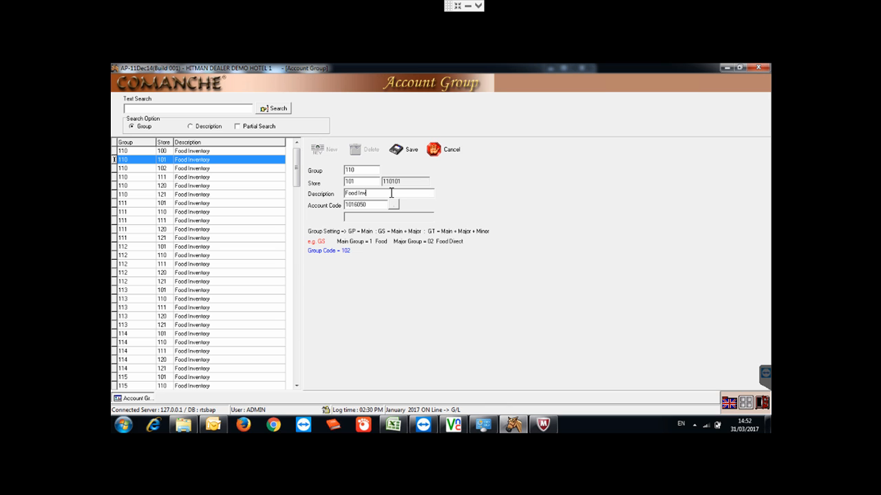
pyautogui.click(457, 151)
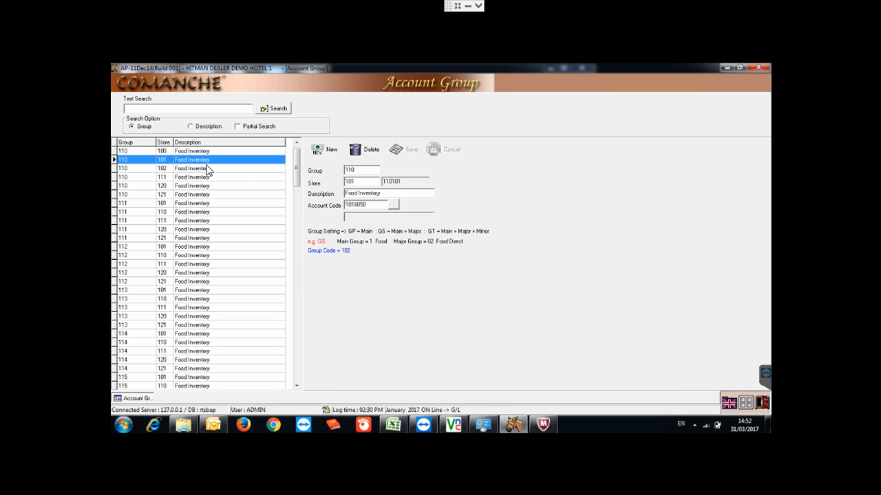
# - Examine the description and account code of the Food Inventory record for group 110, store 101
pyautogui.doubleClick(404, 195)
pyautogui.click(404, 196)
pyautogui.moveTo(373, 206); pyautogui.dragTo(311, 194)
pyautogui.click(391, 194)
pyautogui.moveTo(391, 194); pyautogui.dragTo(197, 180)
pyautogui.moveTo(372, 205); pyautogui.dragTo(319, 207)
pyautogui.moveTo(373, 205); pyautogui.dragTo(319, 204)
pyautogui.click(374, 205)
pyautogui.moveTo(374, 205); pyautogui.dragTo(335, 204)
pyautogui.click(374, 205)
pyautogui.doubleClick(351, 203)
pyautogui.doubleClick(401, 194)
pyautogui.doubleClick(401, 194)
pyautogui.click(402, 194)
pyautogui.moveTo(401, 194); pyautogui.dragTo(337, 193)
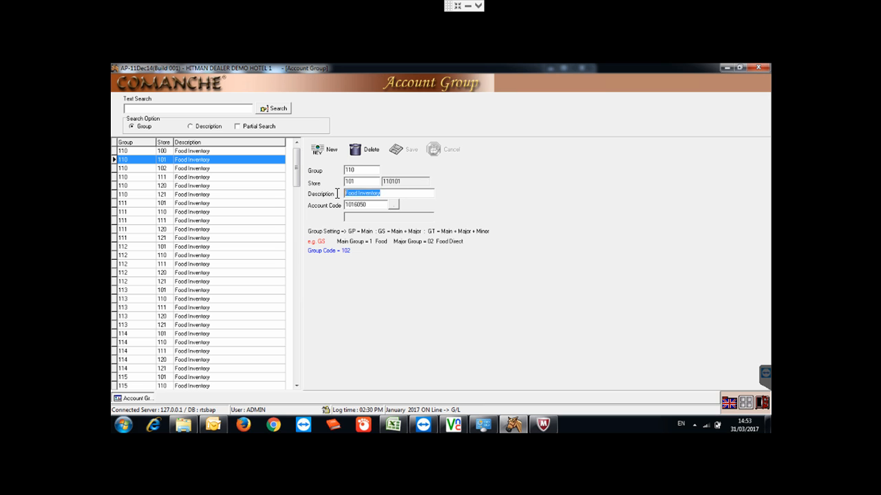
pyautogui.doubleClick(378, 207)
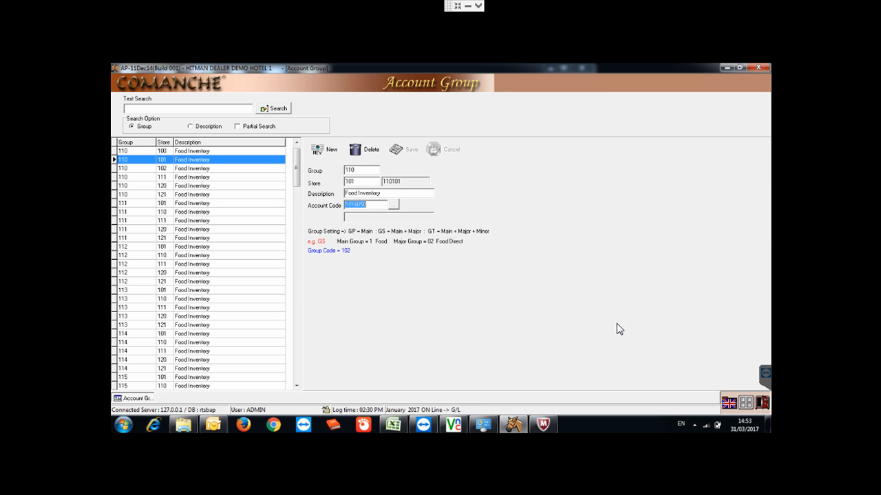
pyautogui.moveTo(386, 193); pyautogui.dragTo(325, 205)
pyautogui.moveTo(384, 195); pyautogui.dragTo(272, 188)
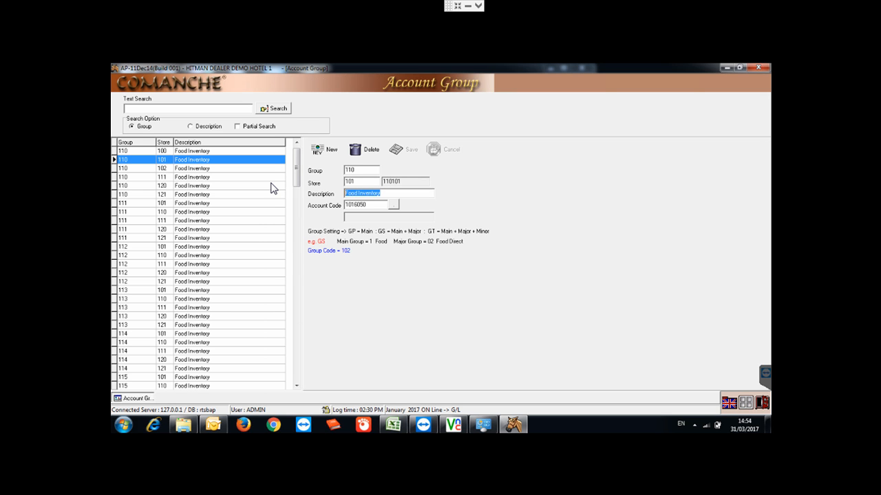
# - Switch to the file explorer and launch VcInv.exe from the INV-TRAIN folder under BOS
pyautogui.click(191, 426)
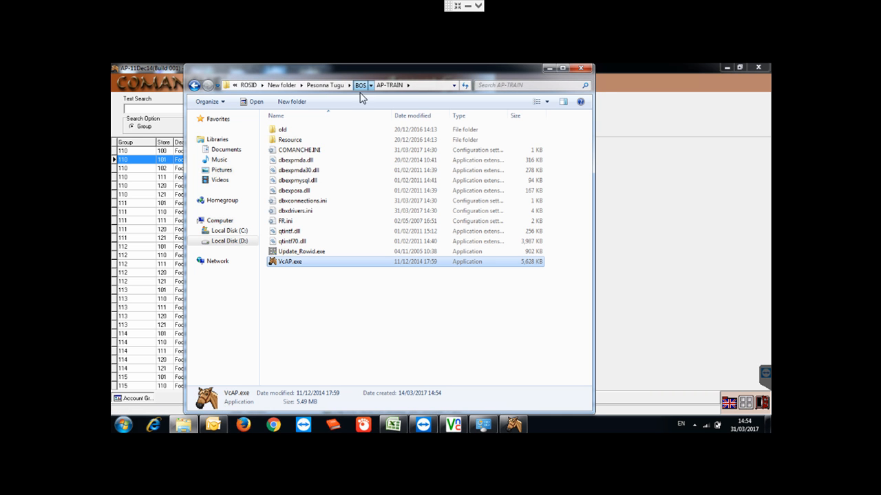
pyautogui.click(360, 85)
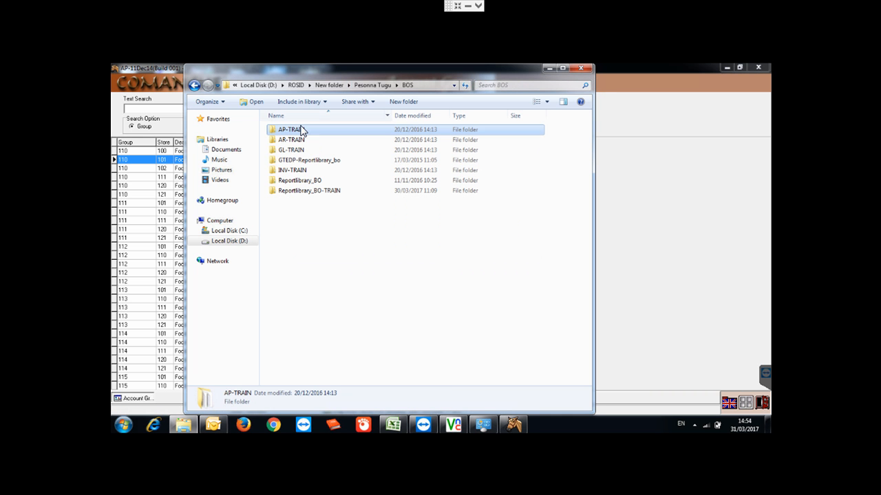
pyautogui.doubleClick(292, 170)
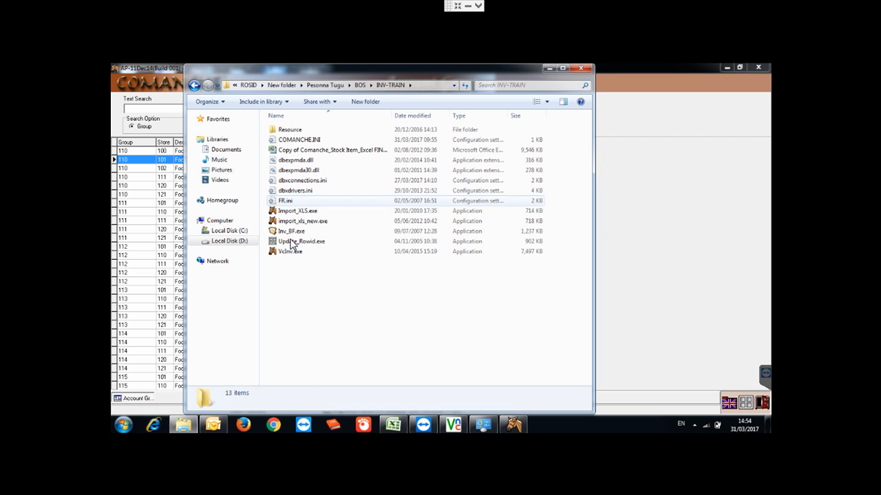
pyautogui.doubleClick(290, 251)
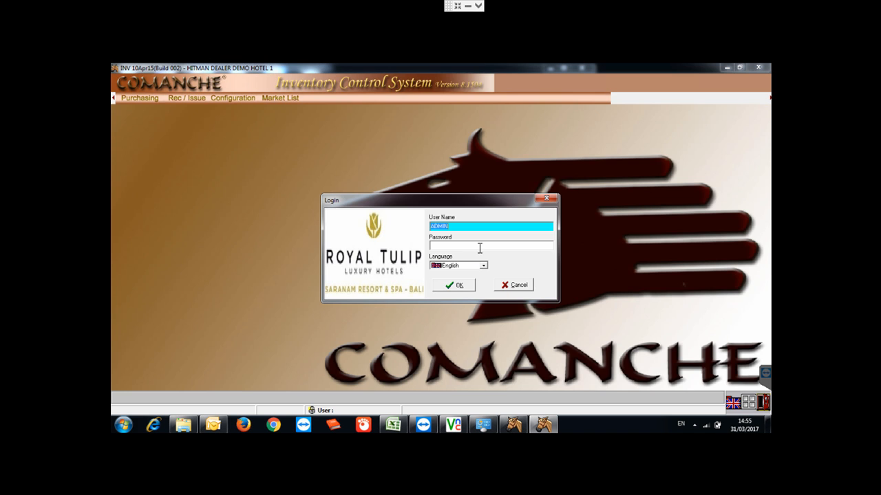
# - Log in to the inventory control system by entering the account password
pyautogui.click(480, 246)
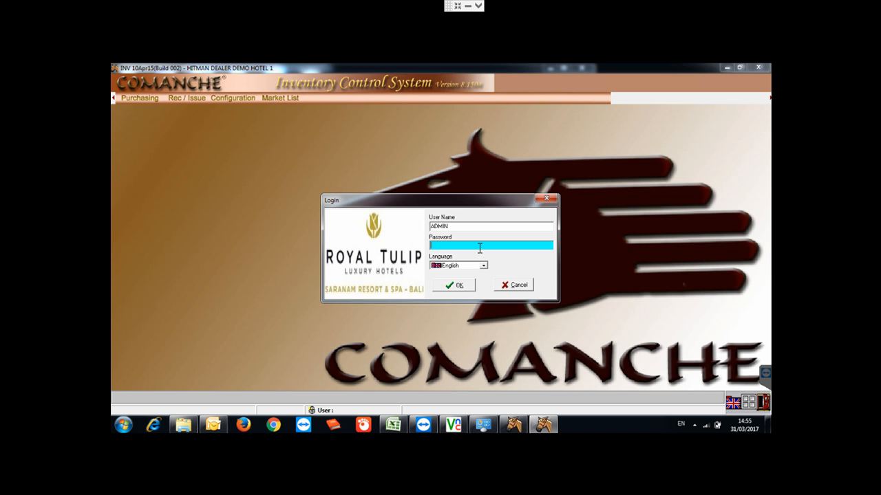
pyautogui.write('******')
pyautogui.press('BackSpace')
pyautogui.press('BackSpace')
pyautogui.press('BackSpace')
pyautogui.press('BackSpace')
pyautogui.press('BackSpace')
pyautogui.press('BackSpace')
pyautogui.write('*****')
pyautogui.press('Return')
# - Open the store configuration's Transfer to G/L Setup and display the account settings of store 105, KITCHEN STORE
pyautogui.click(249, 97)
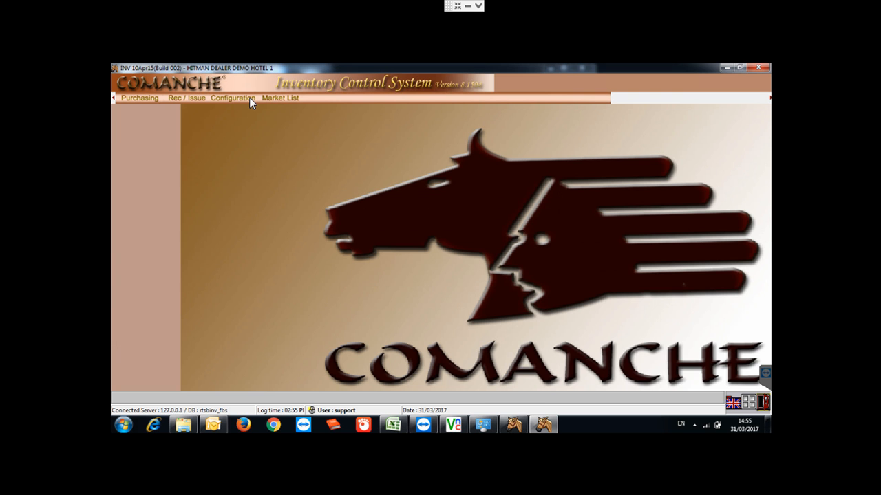
pyautogui.click(155, 136)
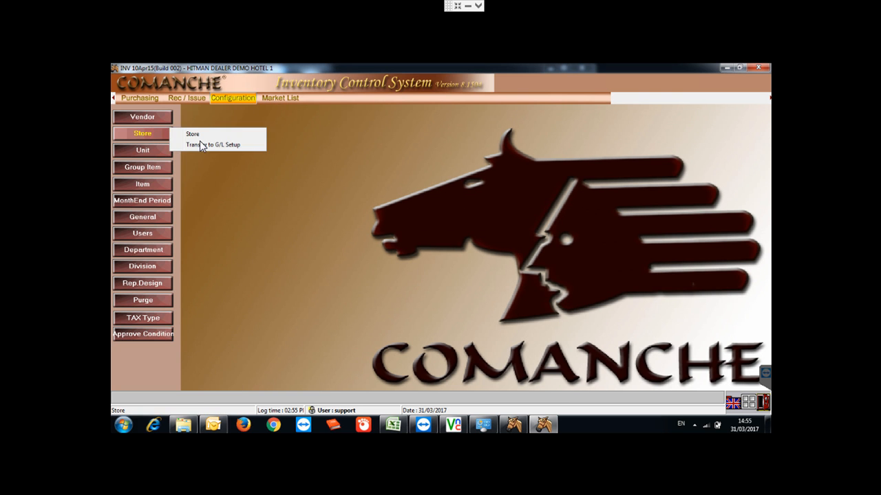
pyautogui.click(214, 145)
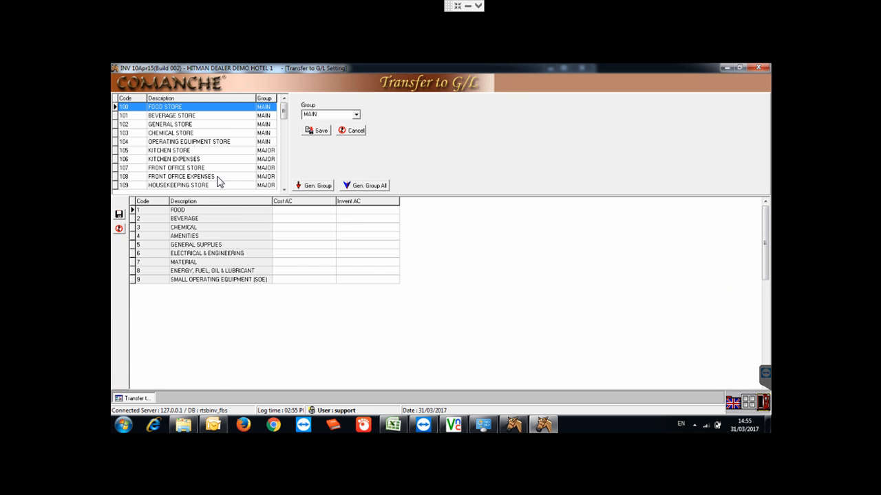
pyautogui.click(222, 151)
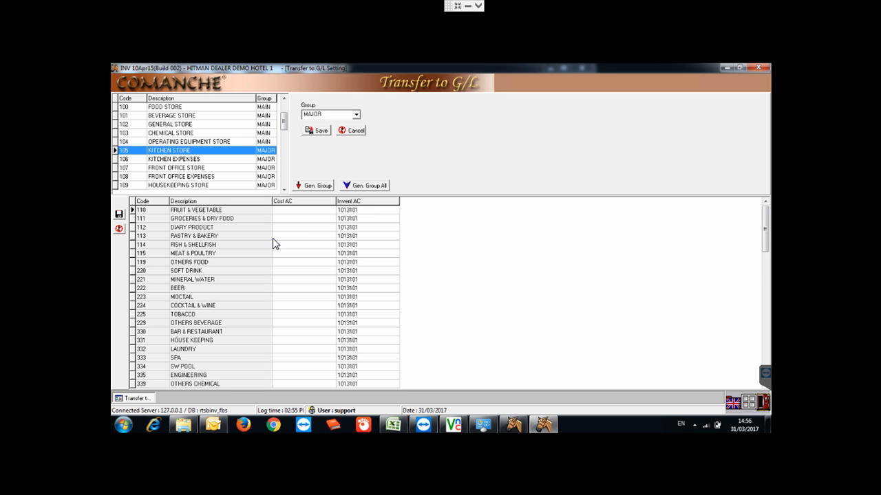
# - Inspect the cost account fields of the Kitchen Store's food and soft drink item groups
pyautogui.click(333, 218)
pyautogui.click(328, 222)
pyautogui.click(297, 236)
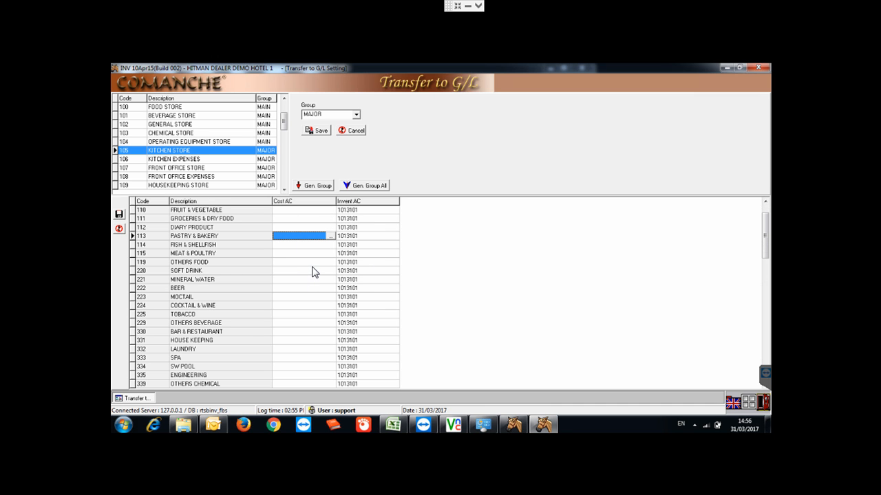
pyautogui.click(313, 272)
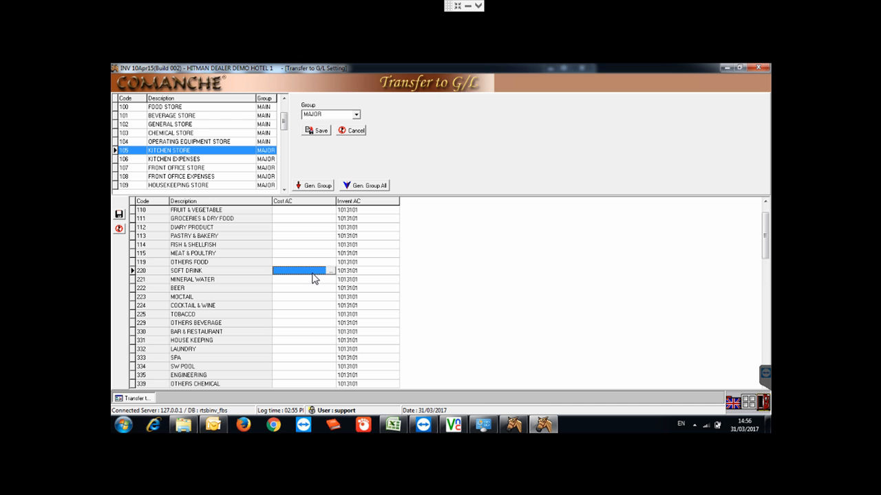
pyautogui.click(200, 254)
pyautogui.press('Up')
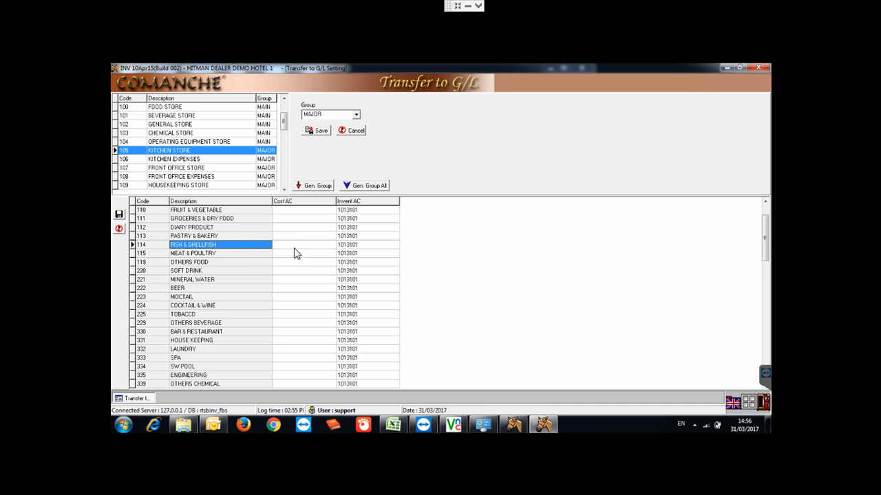
# - View the account code lookup for the cost account of group 114, FISH & SHELLFISH, and close it without choosing an account
pyautogui.click(333, 246)
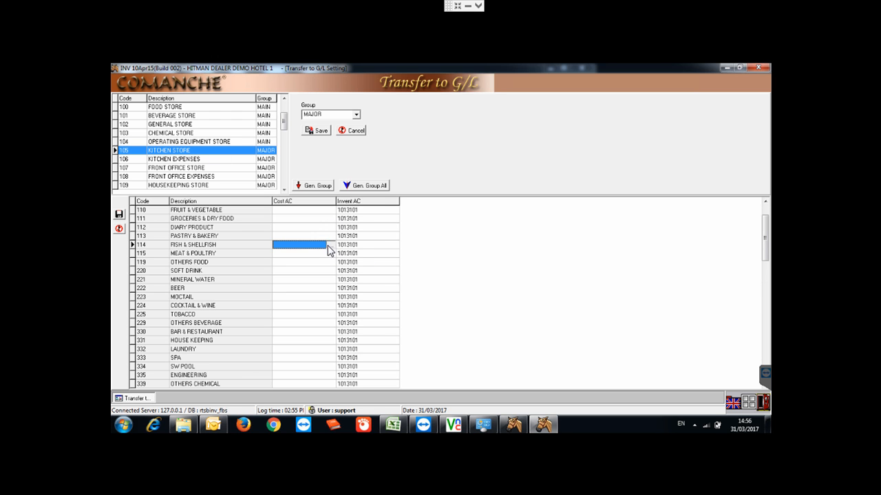
pyautogui.doubleClick(327, 245)
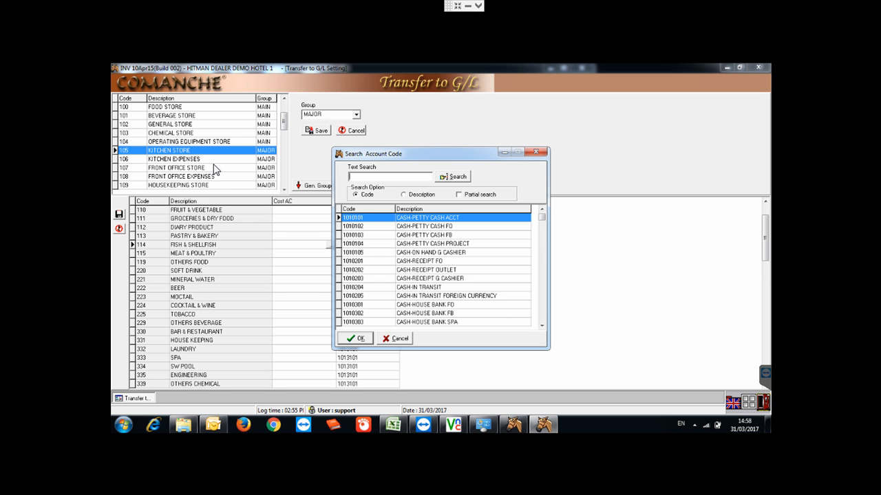
pyautogui.click(397, 339)
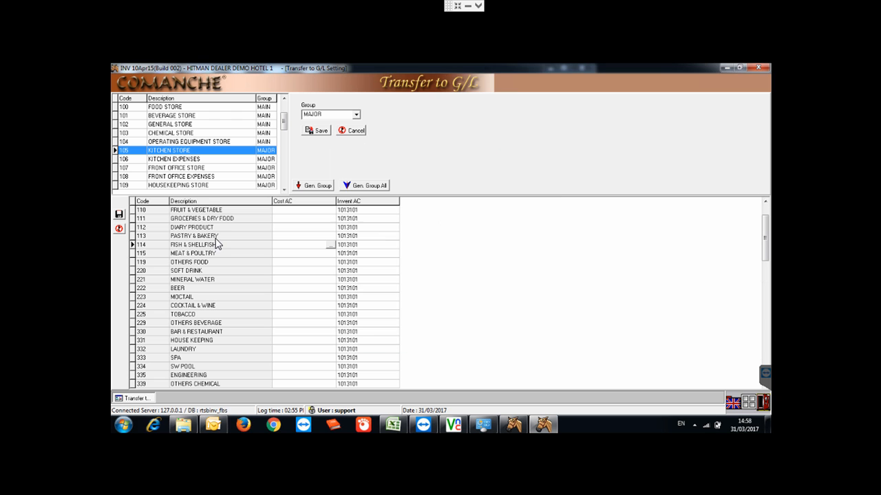
# - Compare the cost and inventory account fields of the Kitchen Store's item groups, including PASTRY & BAKERY, FISH & SHELLFISH and OTHERS FOOD
pyautogui.click(303, 265)
pyautogui.click(321, 273)
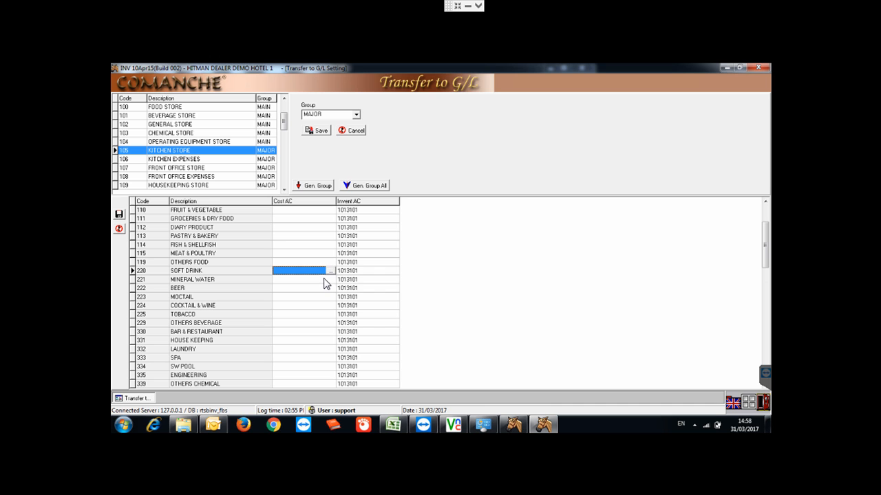
pyautogui.click(332, 246)
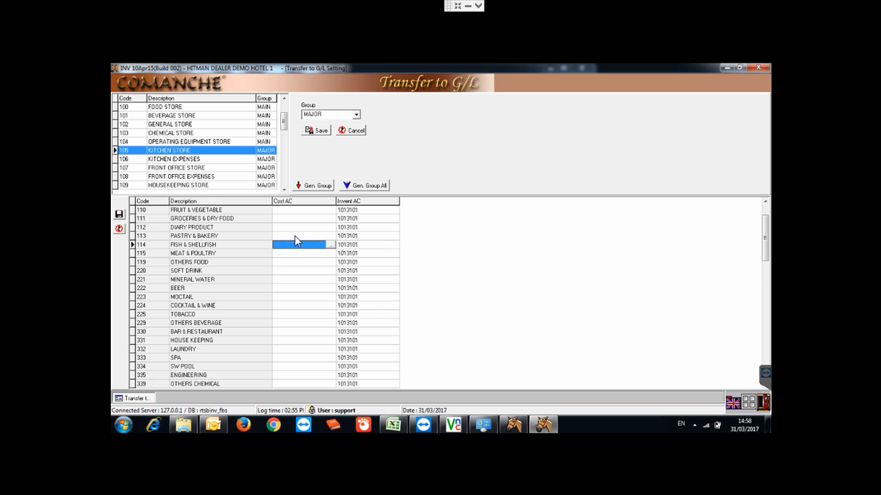
pyautogui.click(355, 236)
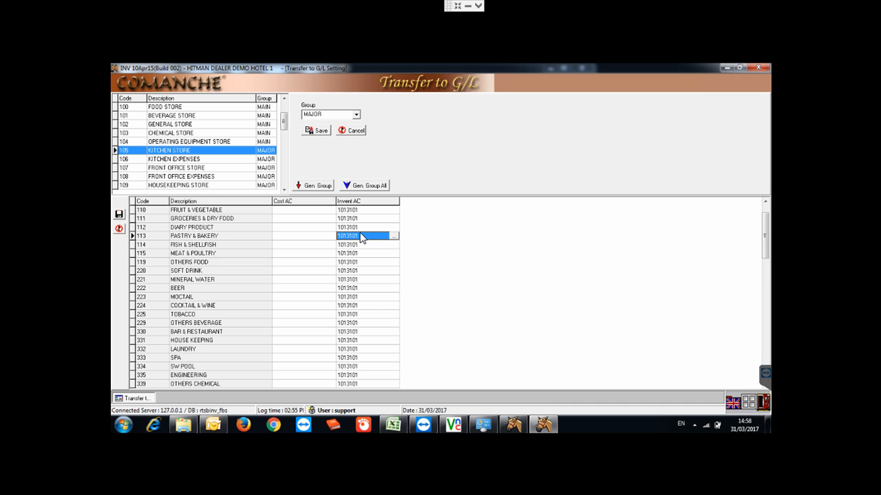
pyautogui.click(311, 245)
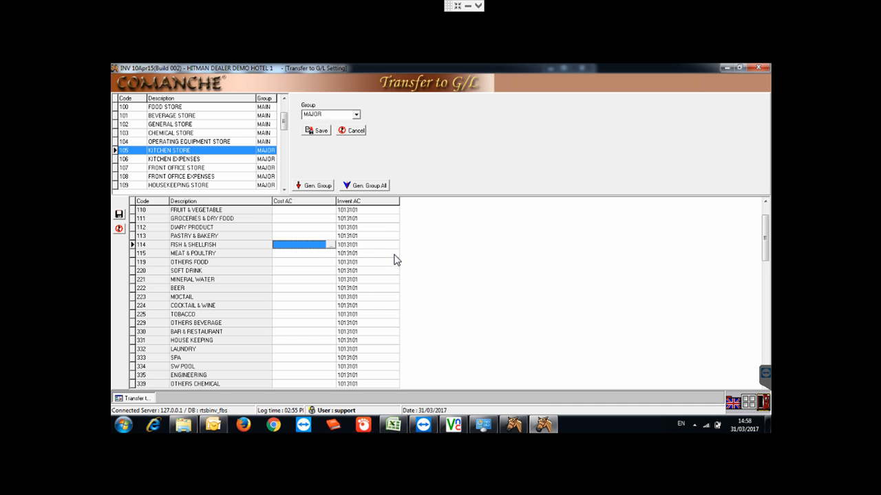
pyautogui.click(305, 265)
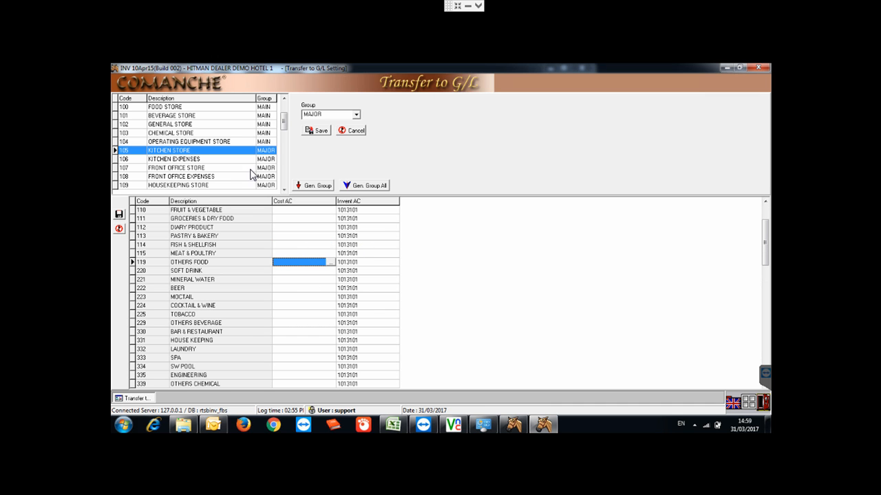
# - Compare the cost and inventory account fields of the Kitchen Store's item groups from FISH & SHELLFISH through MOCTAIL to LAUNDRY
pyautogui.click(378, 246)
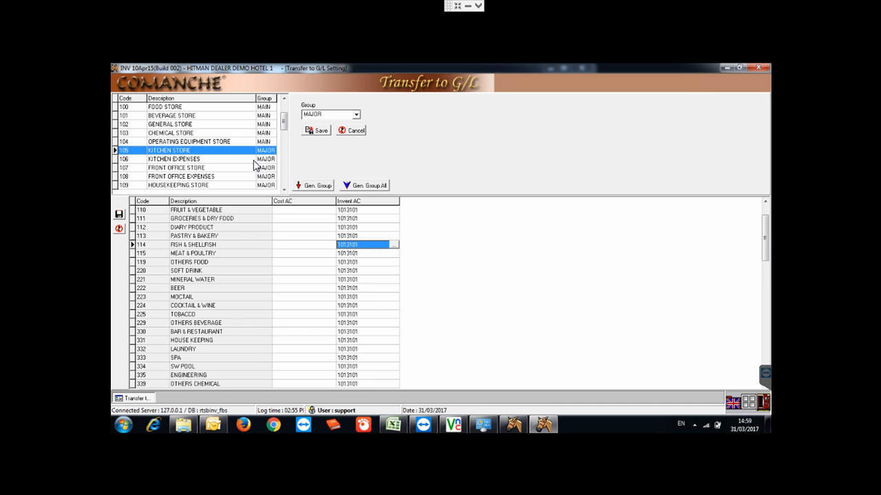
pyautogui.click(300, 245)
pyautogui.click(357, 247)
pyautogui.click(309, 253)
pyautogui.click(361, 273)
pyautogui.click(323, 282)
pyautogui.click(369, 295)
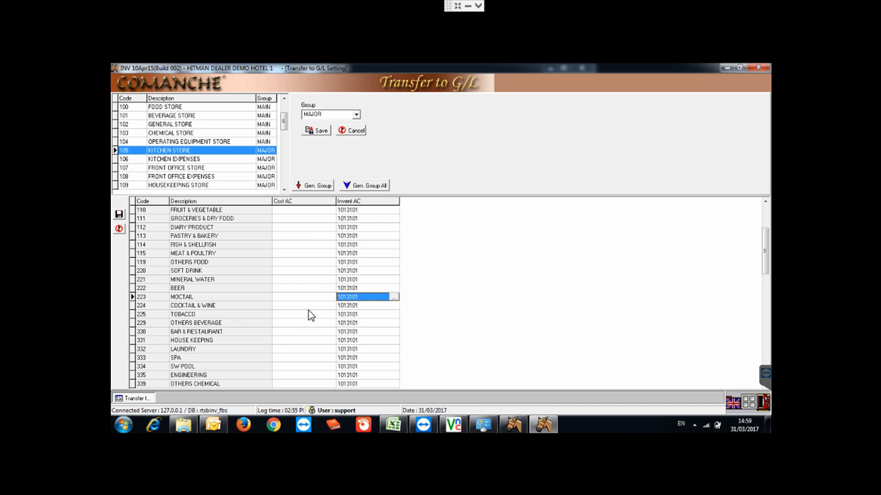
pyautogui.click(309, 308)
pyautogui.click(390, 326)
pyautogui.click(308, 332)
pyautogui.click(383, 350)
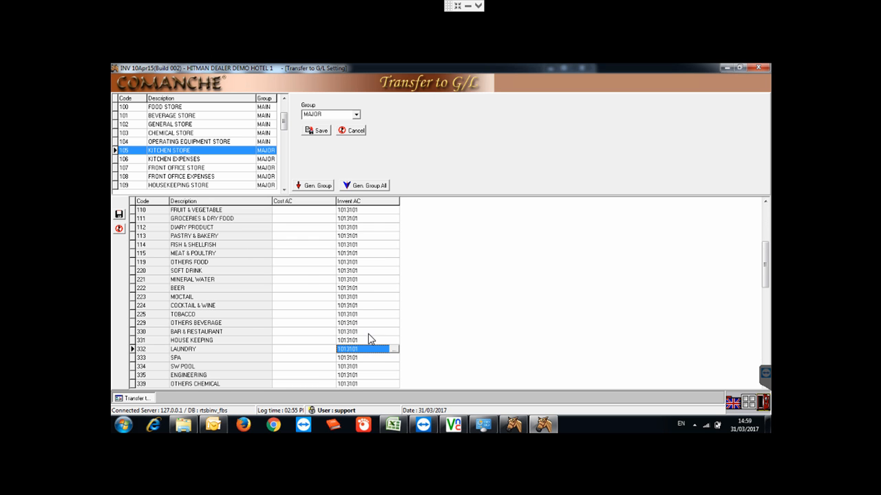
pyautogui.click(297, 265)
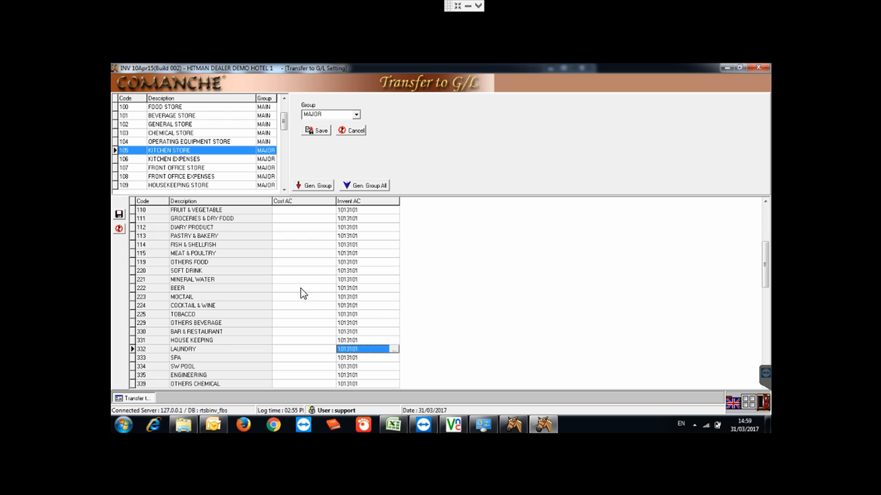
# - View the account settings of the FOOD, BEVERAGE and GENERAL stores, and return to the KITCHEN STORE settings
pyautogui.click(186, 110)
pyautogui.click(187, 118)
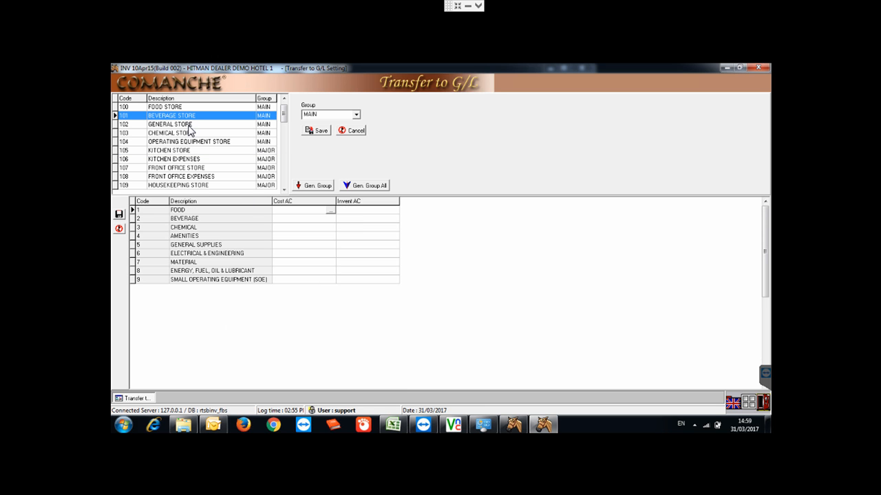
pyautogui.click(189, 125)
pyautogui.click(193, 107)
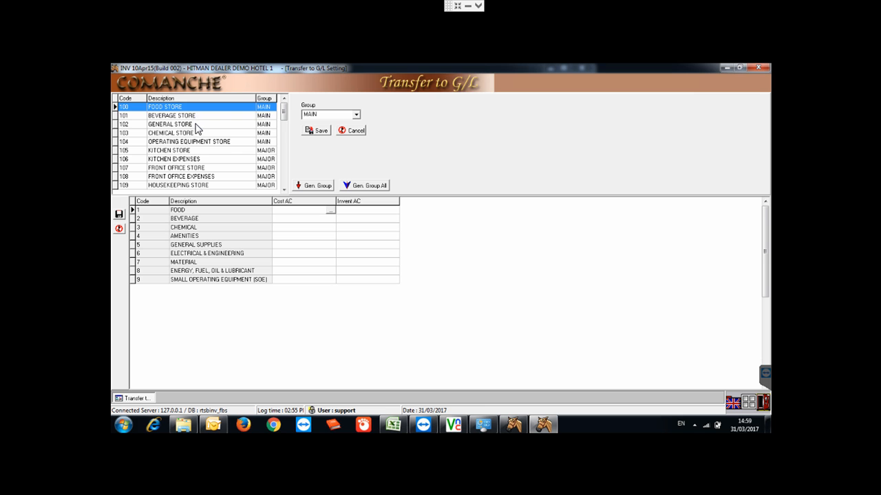
pyautogui.click(195, 115)
pyautogui.click(196, 125)
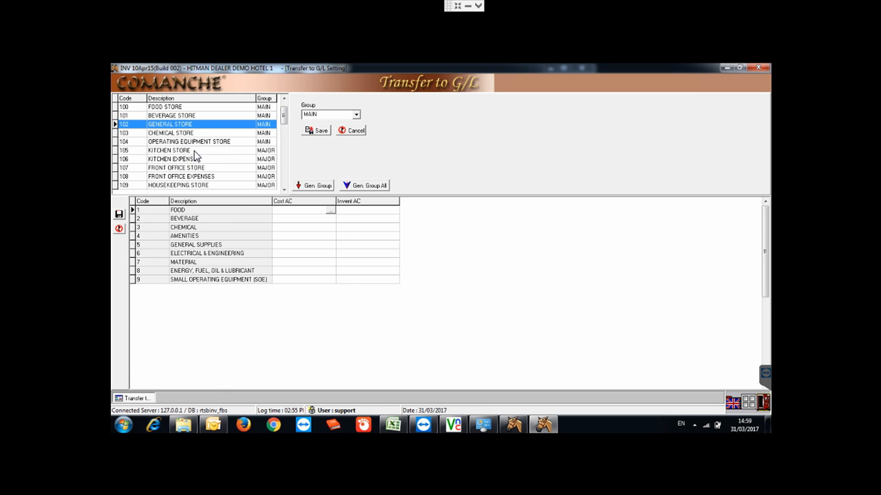
pyautogui.click(196, 151)
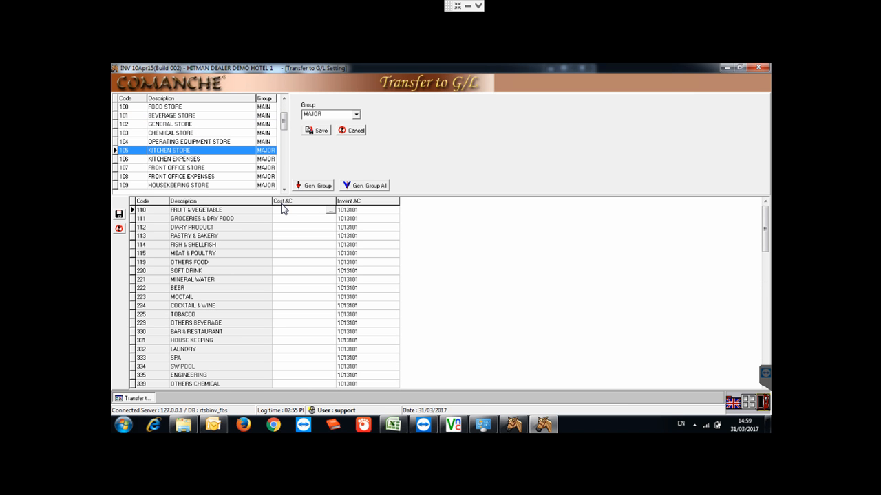
# - Compare the settings of main stores 100 to 103 with those of store 105, KITCHEN STORE
pyautogui.click(192, 108)
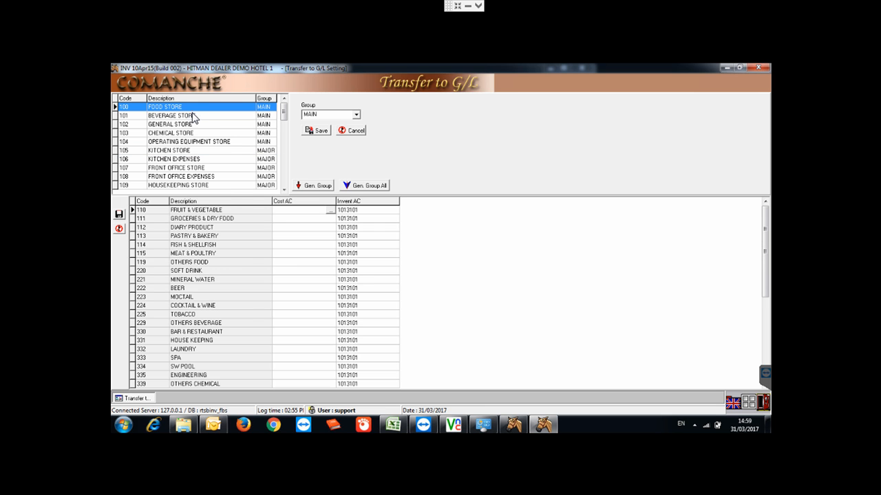
pyautogui.click(194, 117)
pyautogui.click(196, 125)
pyautogui.click(196, 132)
pyautogui.click(199, 151)
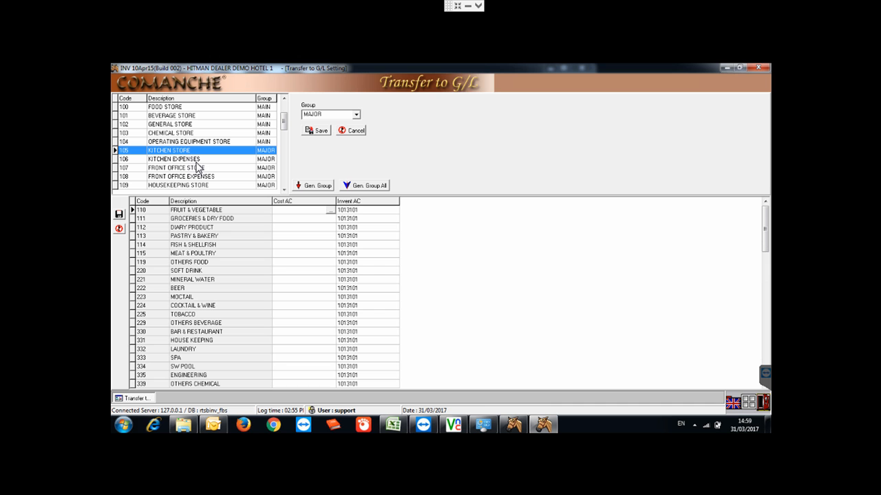
# - Compare the account settings of the CHEMICAL STORE in the MAIN group with the FRONT OFFICE STORE and KITCHEN STORE in the MAJOR group
pyautogui.click(183, 108)
pyautogui.click(184, 124)
pyautogui.click(185, 133)
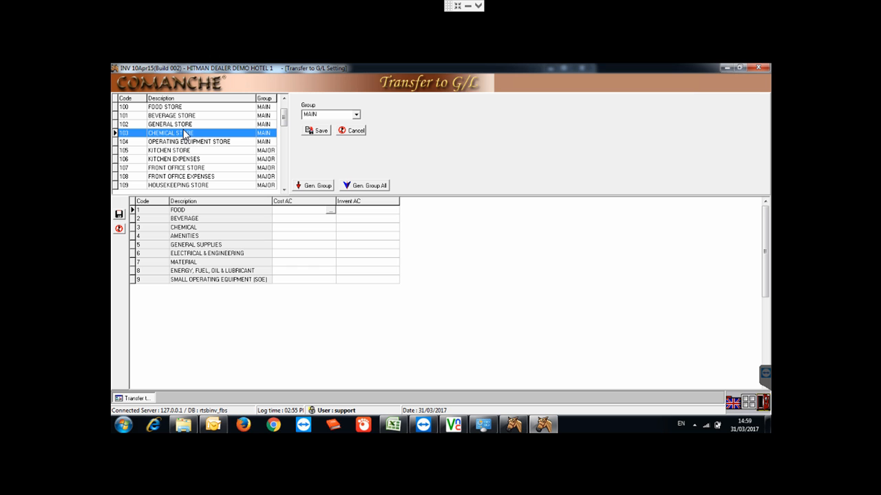
pyautogui.click(191, 167)
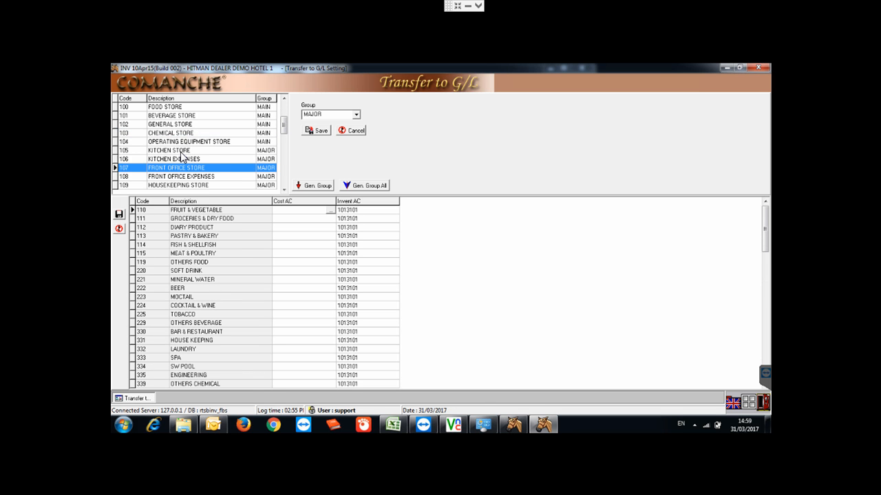
pyautogui.click(181, 151)
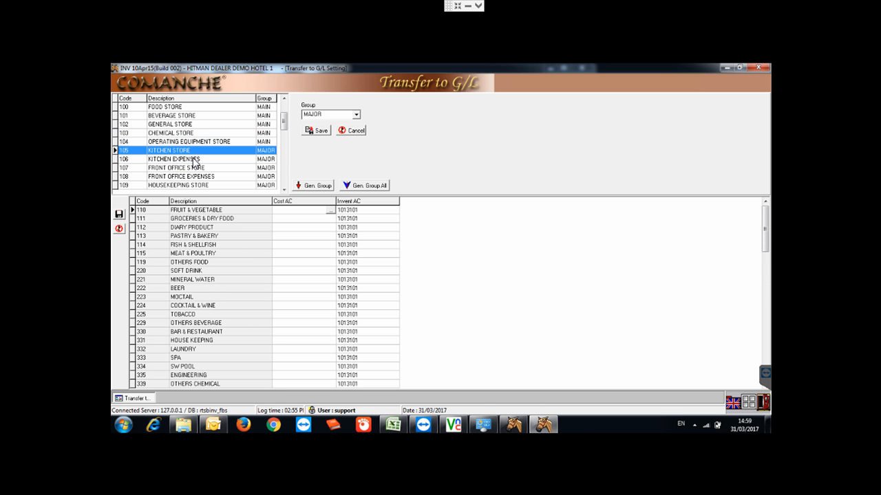
# - Display store 106, KITCHEN EXPENSES, and inspect the FRUIT & VEGETABLE inventory account and the DIARY PRODUCT cost account fields
pyautogui.click(178, 159)
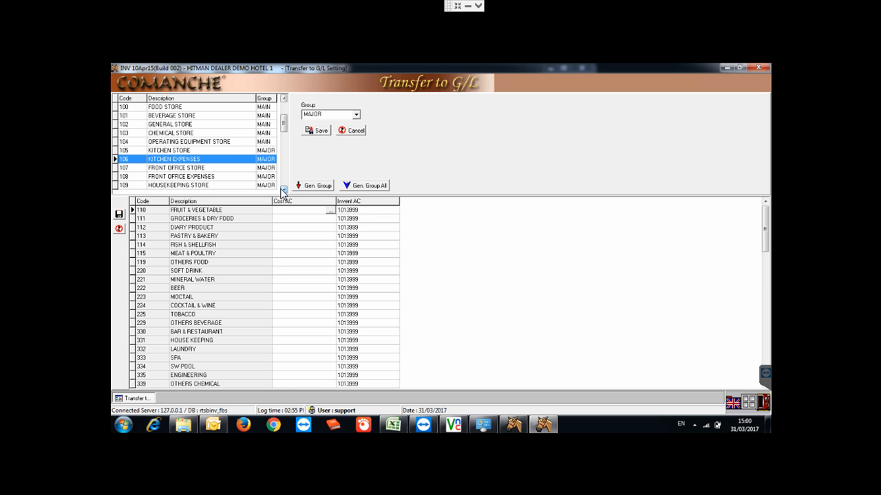
pyautogui.click(372, 213)
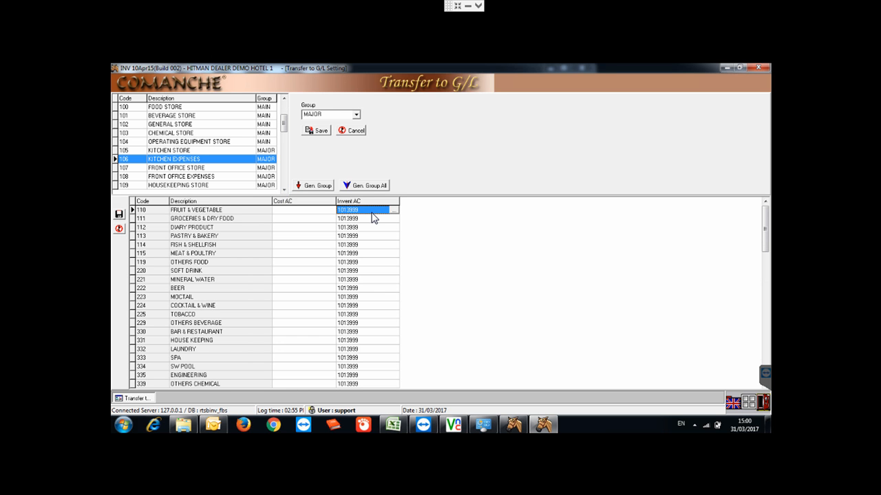
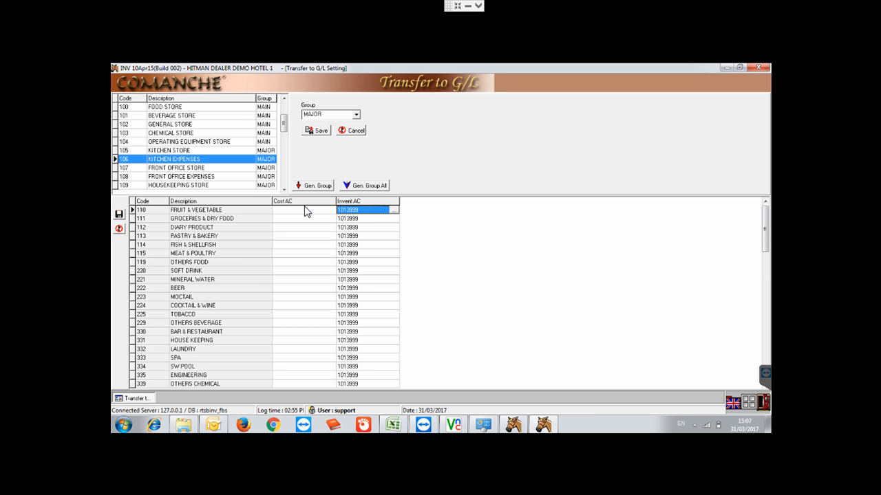
pyautogui.click(305, 226)
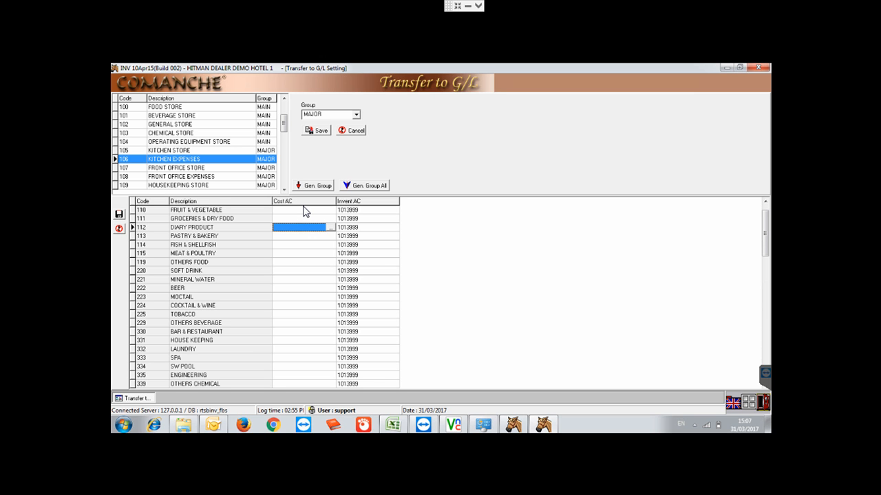
# - Open the account code lookup for the FRUIT & VEGETABLE cost account and search descriptions for "kit" and "cost"
pyautogui.click(305, 210)
pyautogui.doubleClick(305, 210)
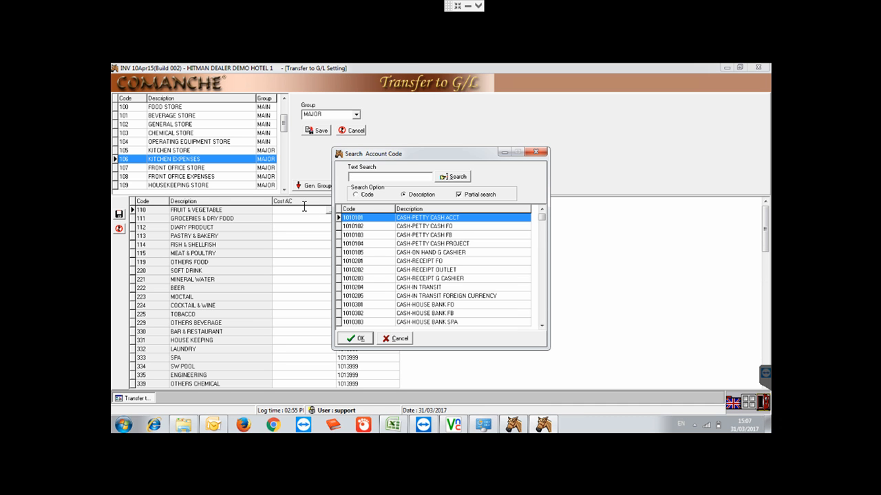
pyautogui.write('kit')
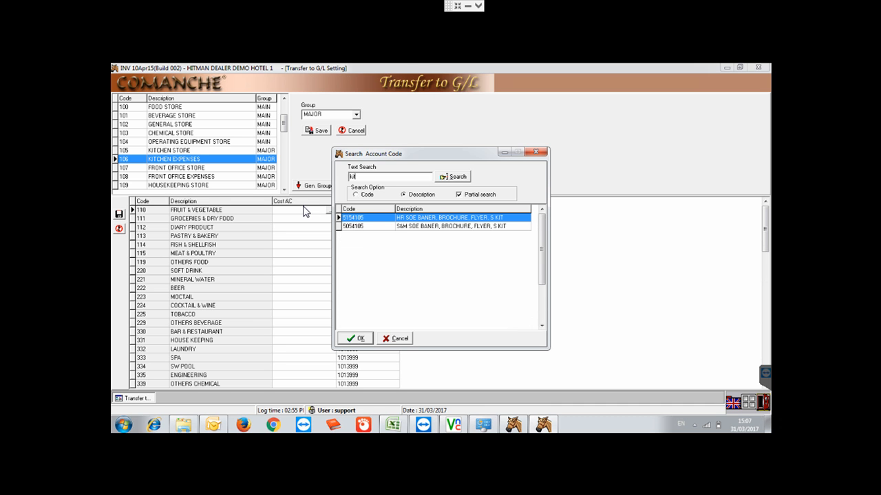
pyautogui.press('BackSpace')
pyautogui.press('BackSpace')
pyautogui.press('BackSpace')
pyautogui.write('cost')
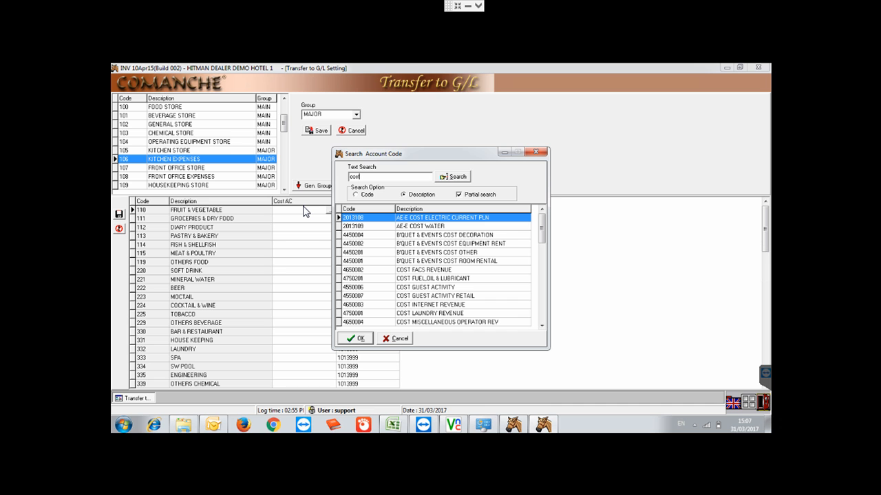
# - Browse the cost accounts in the lookup, including FB COST OF BEVERAGE, and close it without choosing an account
pyautogui.moveTo(542, 228); pyautogui.dragTo(541, 306)
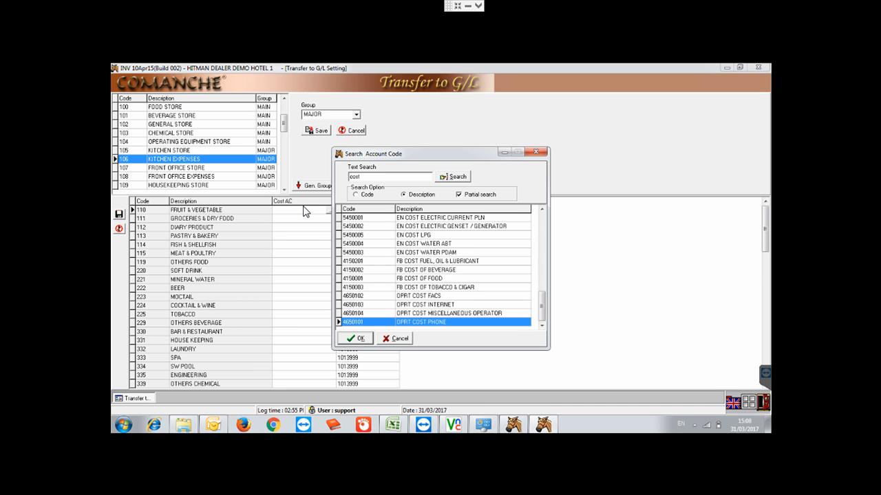
pyautogui.click(426, 269)
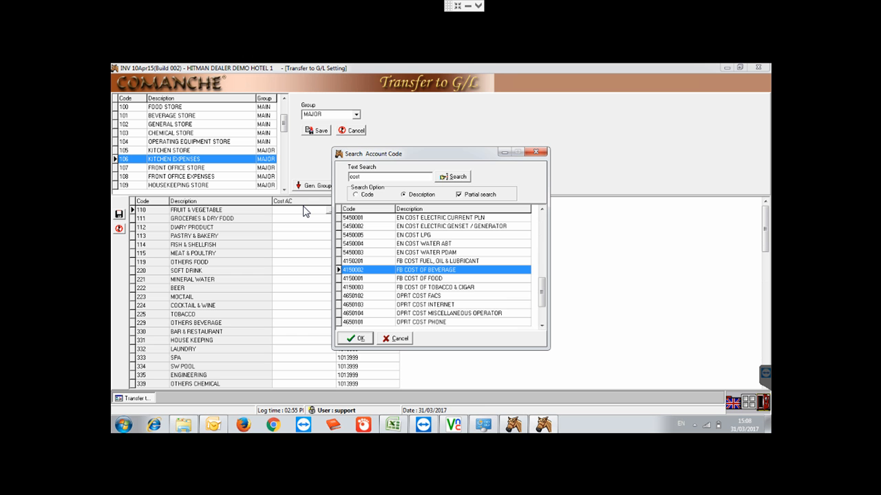
pyautogui.scroll(19, 435, 270)
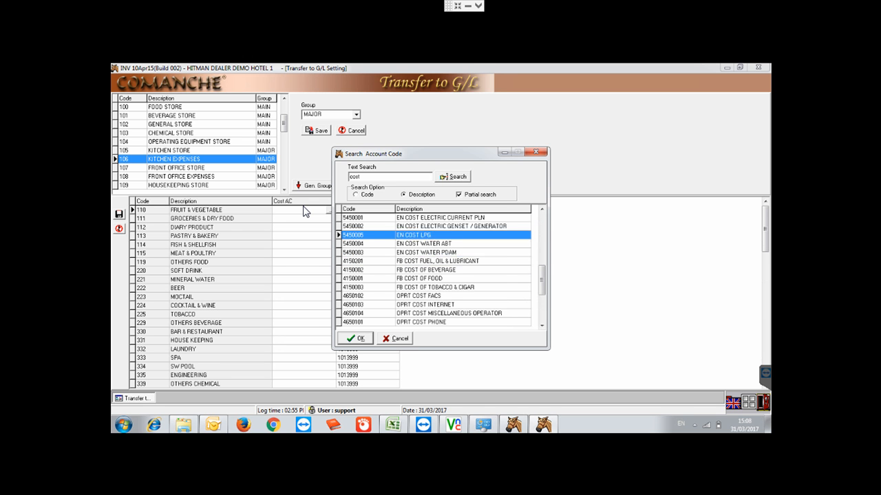
pyautogui.scroll(8, 435, 270)
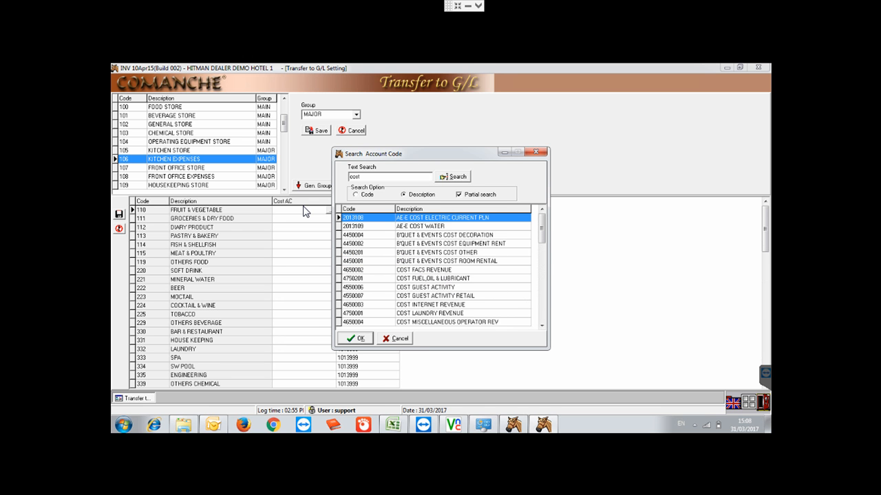
pyautogui.scroll(-20, 435, 270)
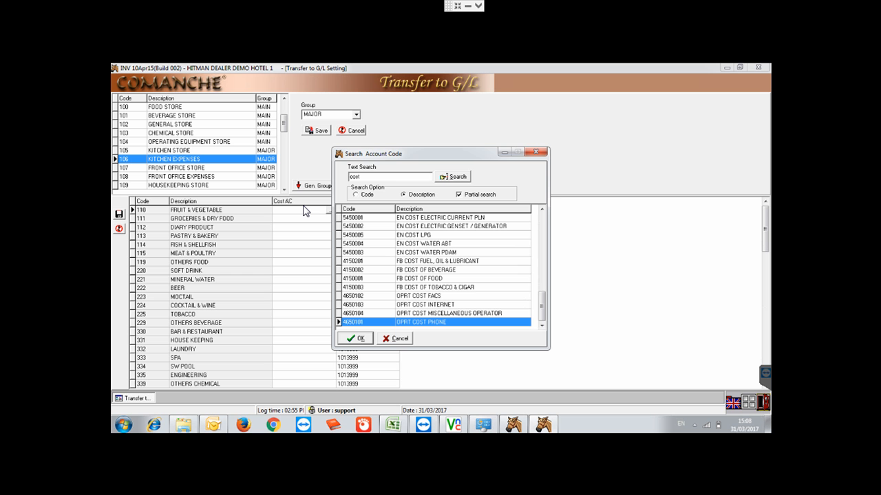
pyautogui.moveTo(426, 154); pyautogui.dragTo(528, 200)
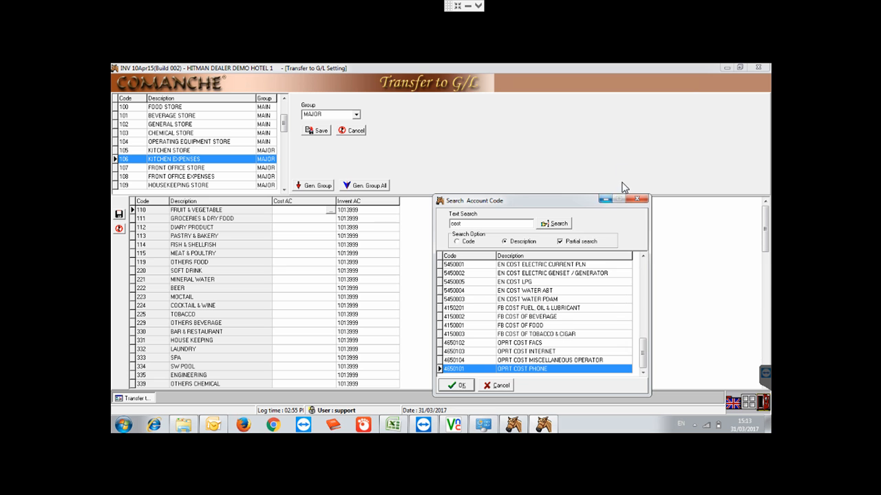
pyautogui.click(635, 200)
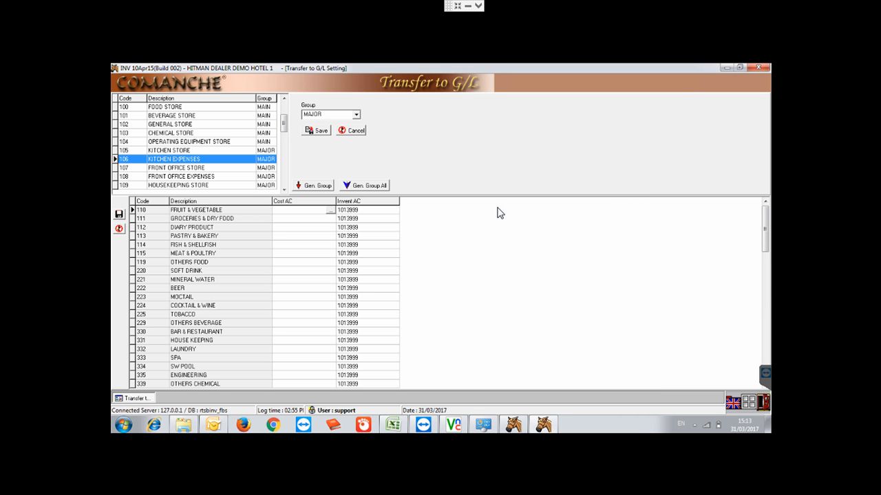
# - Inspect the inventory account fields of the Kitchen Expenses groups BEER, TOBACCO, LAUNDRY, SPA and SW POOL
pyautogui.click(366, 289)
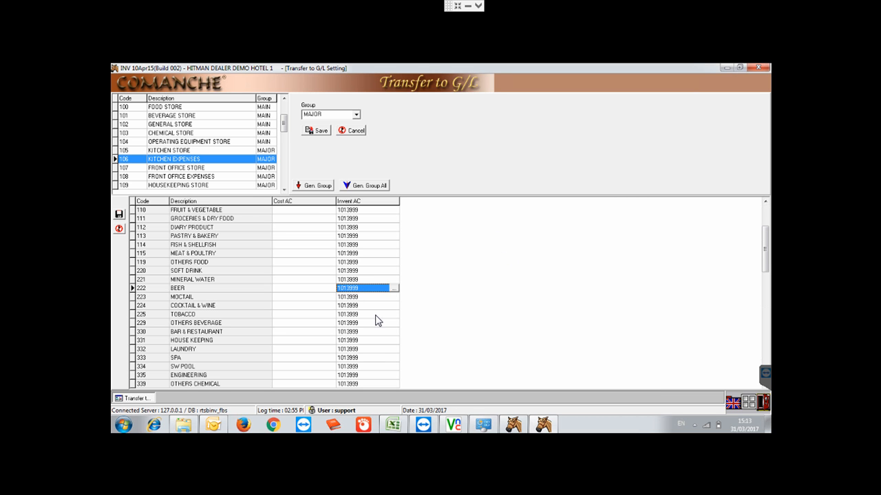
pyautogui.click(375, 316)
pyautogui.click(366, 350)
pyautogui.click(362, 359)
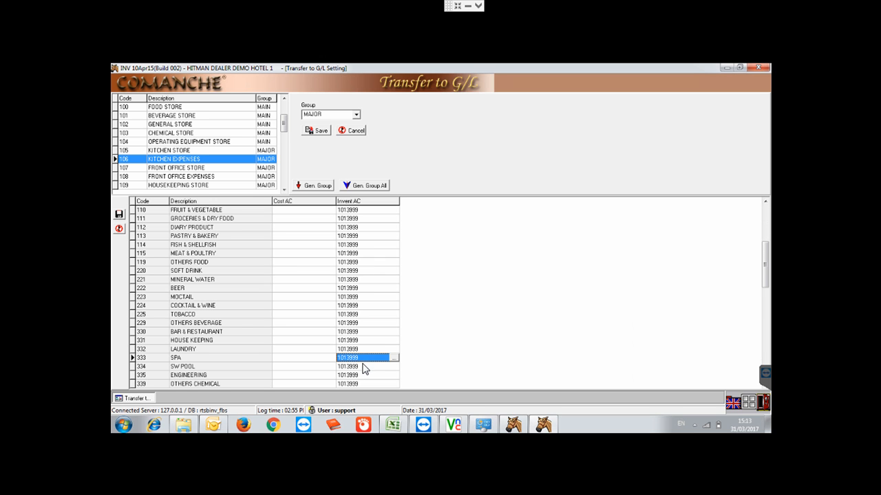
pyautogui.click(364, 367)
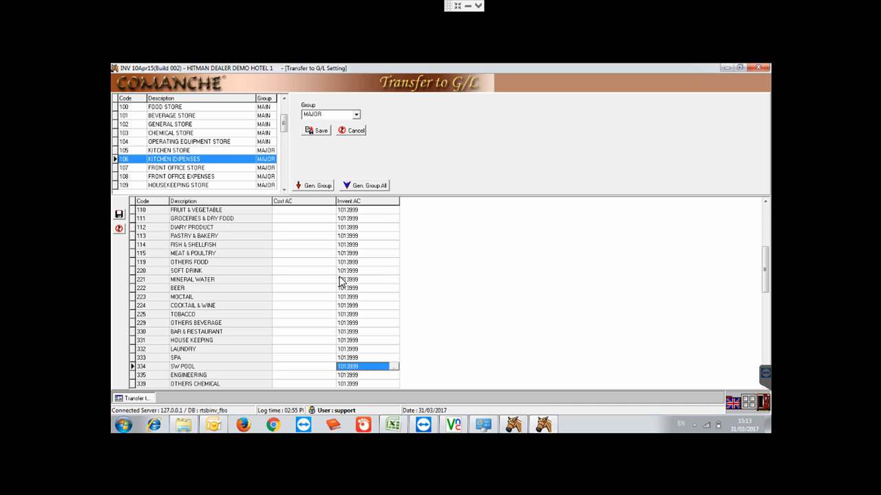
# - Review the FRUIT & VEGETABLE, BEER, MEAT & POULTRY and MINERAL WATER groups of Kitchen Expenses, and close the Transfer to G/L settings
pyautogui.click(198, 210)
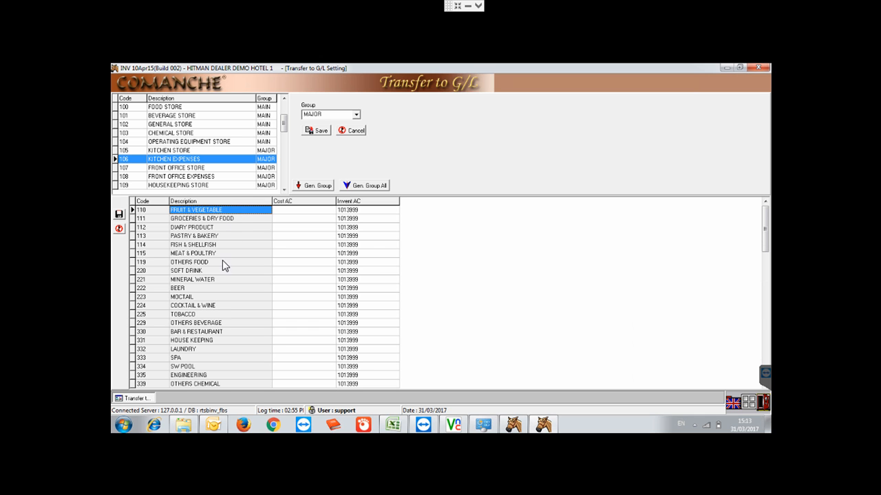
pyautogui.click(201, 288)
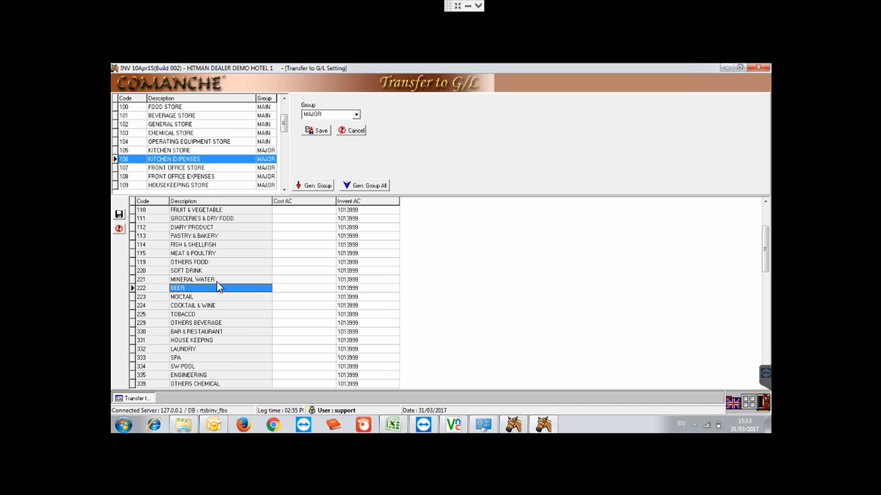
pyautogui.click(311, 288)
pyautogui.click(364, 291)
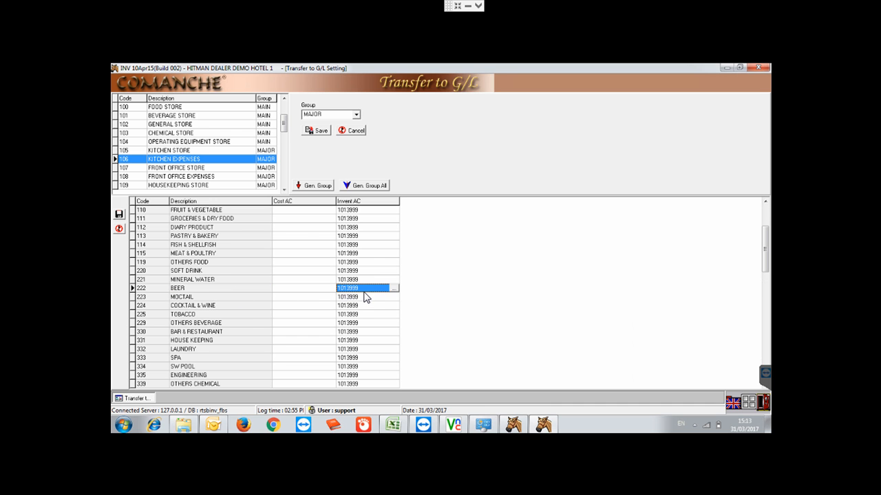
pyautogui.click(365, 254)
pyautogui.click(365, 280)
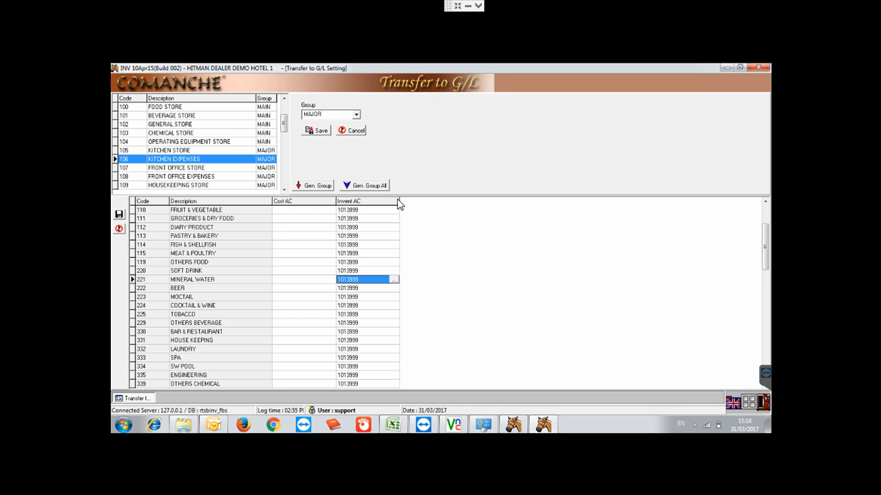
pyautogui.click(760, 404)
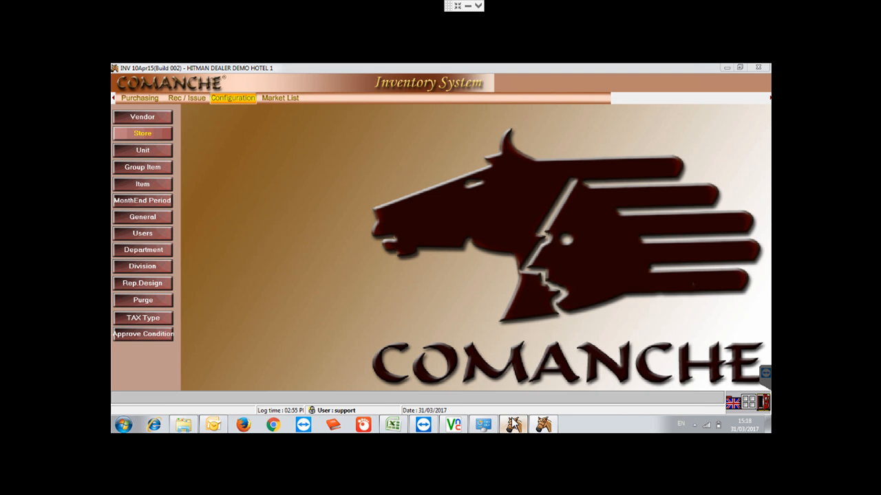
# - Switch to the Account Payable system, leave Account Group, and open the Misc settings of the main configuration
pyautogui.click(513, 423)
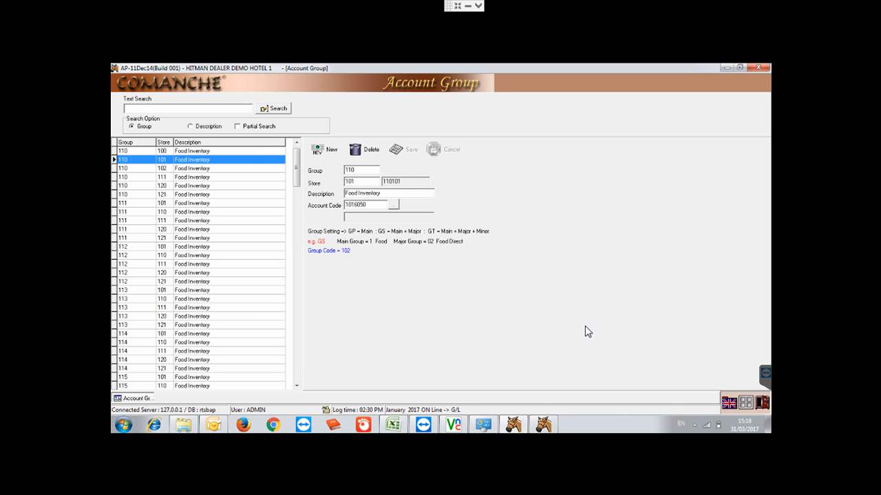
pyautogui.click(762, 403)
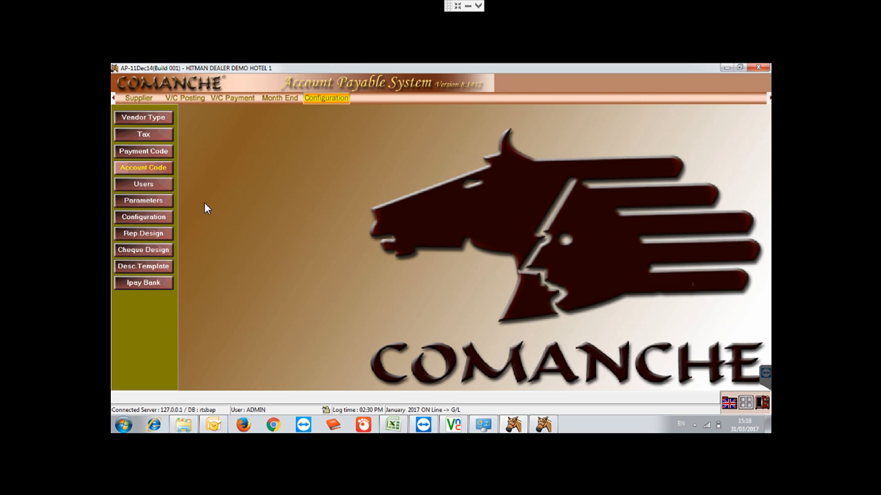
pyautogui.click(164, 217)
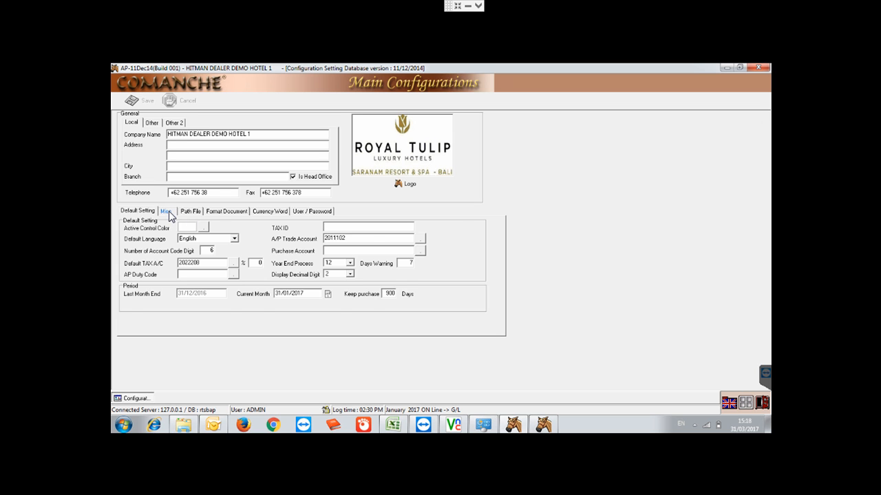
pyautogui.click(169, 214)
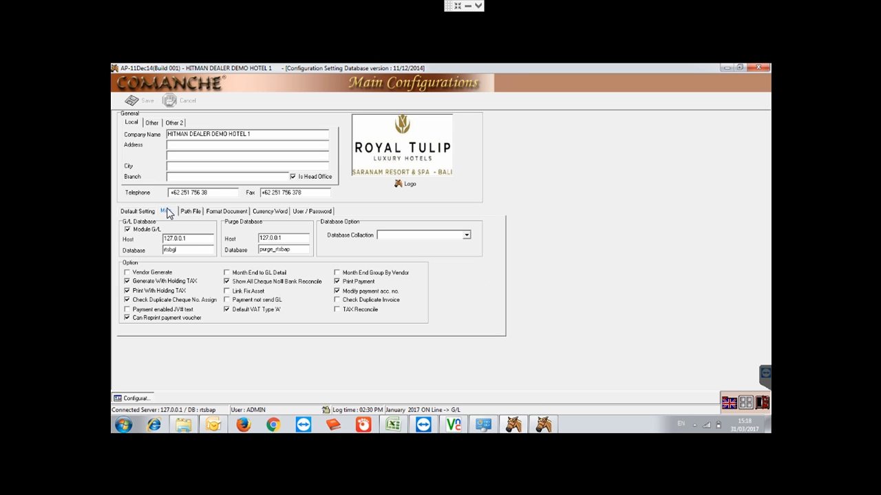
# - Inspect the G/L database host and name and the purge database host, and close the main configuration
pyautogui.doubleClick(173, 238)
pyautogui.doubleClick(184, 251)
pyautogui.doubleClick(194, 239)
pyautogui.doubleClick(280, 239)
pyautogui.click(761, 402)
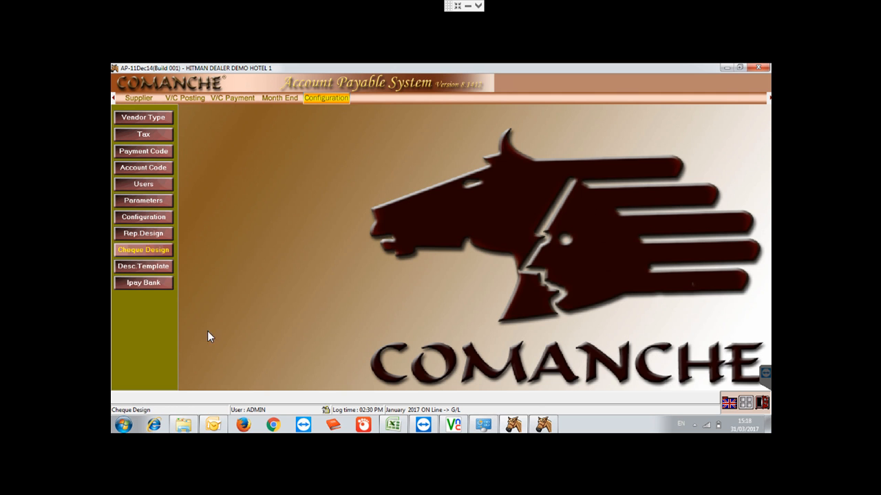
# - Try to open the Voucher Payment report in the report designer, decline creating a new report, and close the report list
pyautogui.click(143, 233)
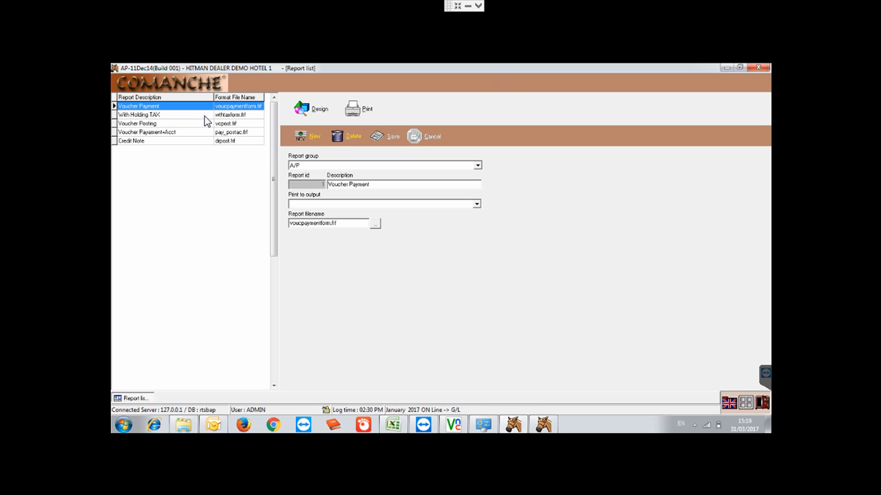
pyautogui.click(318, 108)
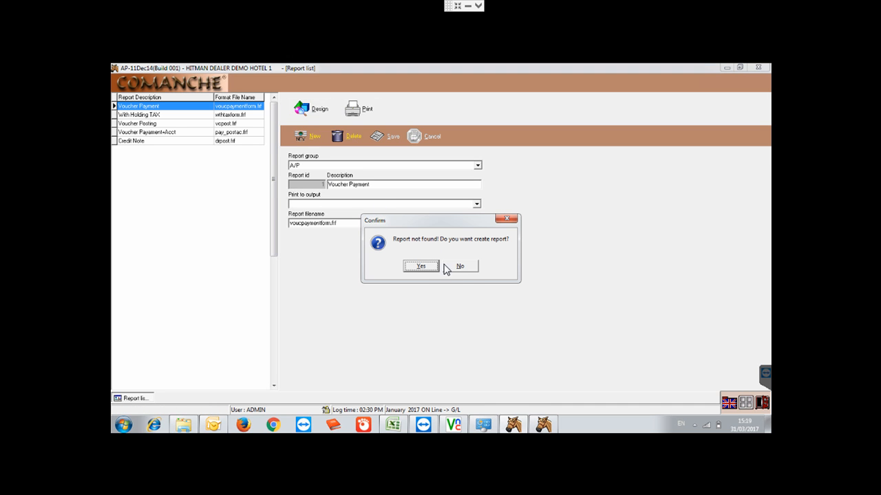
pyautogui.click(461, 267)
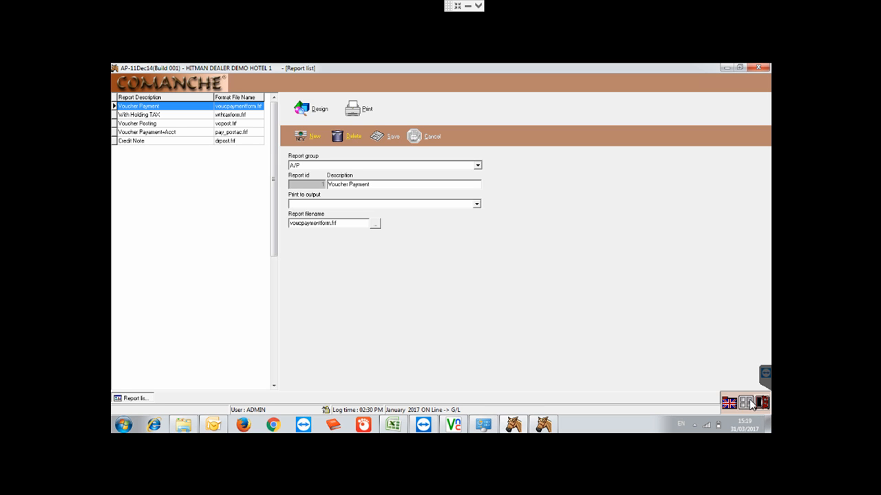
pyautogui.click(306, 109)
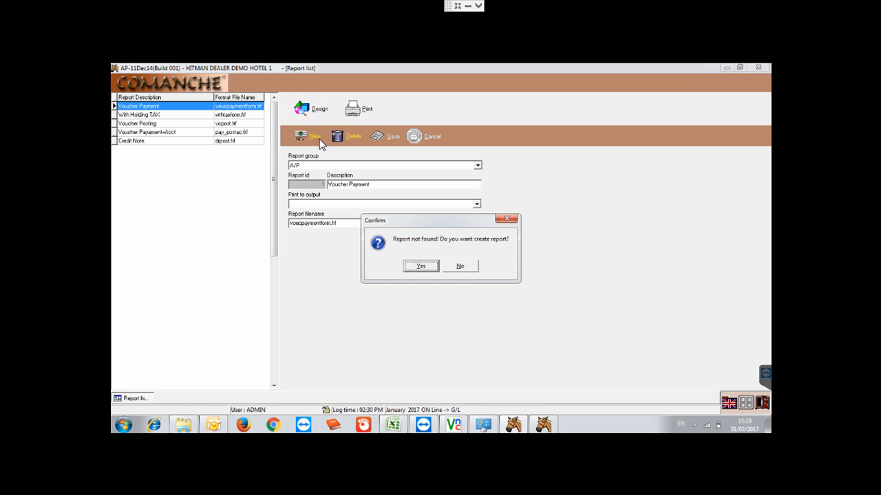
pyautogui.click(459, 267)
pyautogui.click(761, 405)
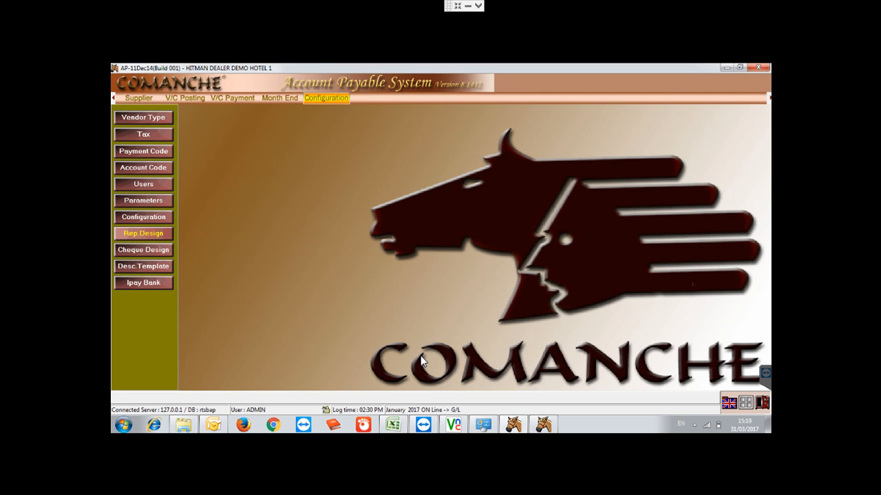
# - Remove the leading backslashes from the Report Path in the Path File settings of the main configuration
pyautogui.click(125, 216)
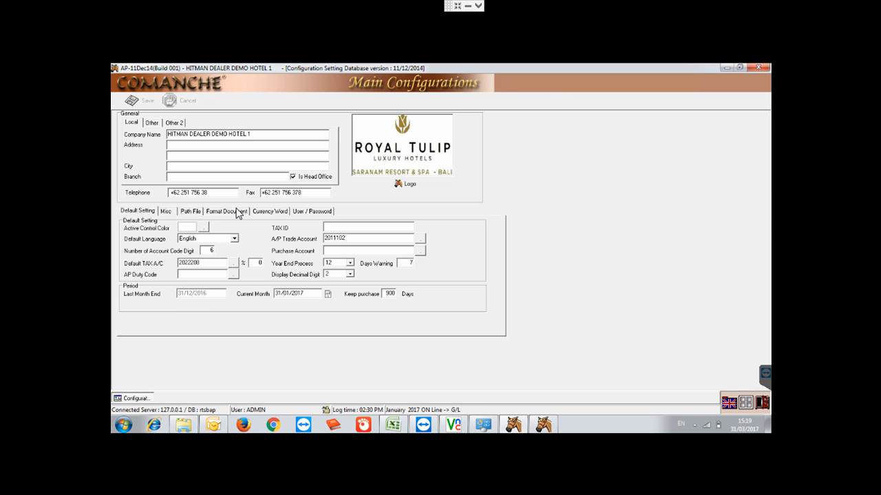
pyautogui.click(213, 211)
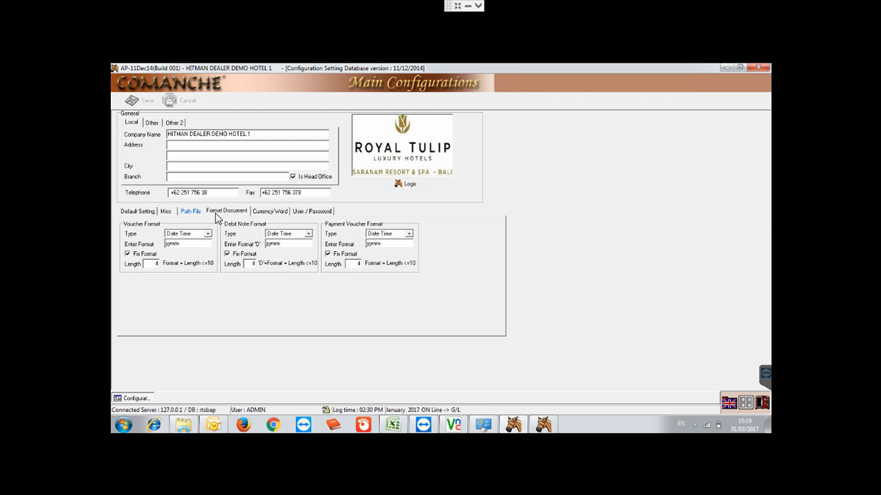
pyautogui.click(189, 211)
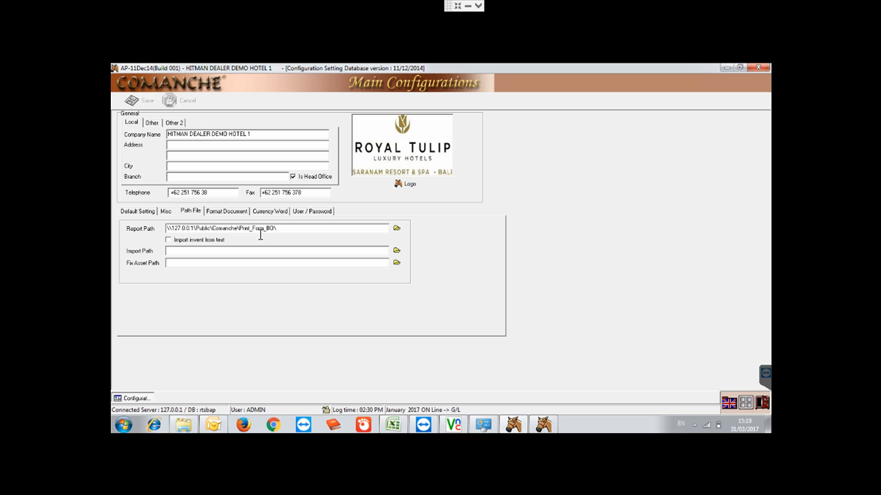
pyautogui.moveTo(282, 228); pyautogui.dragTo(167, 228)
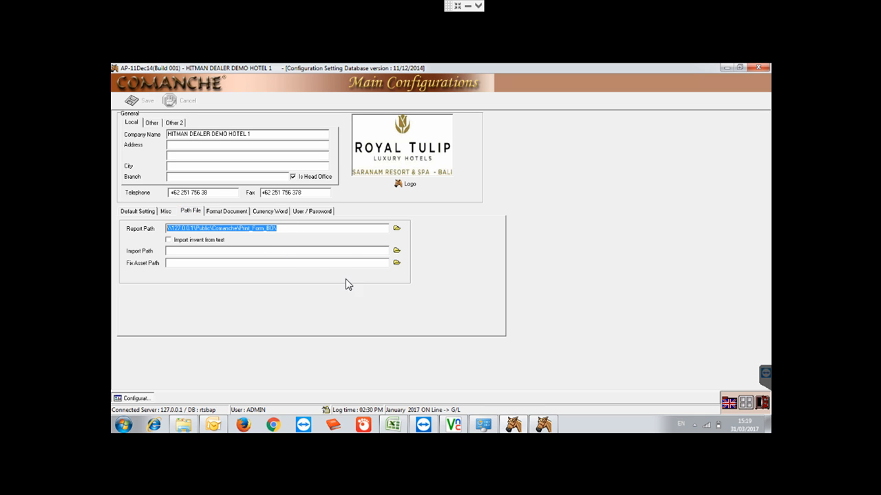
pyautogui.click(172, 230)
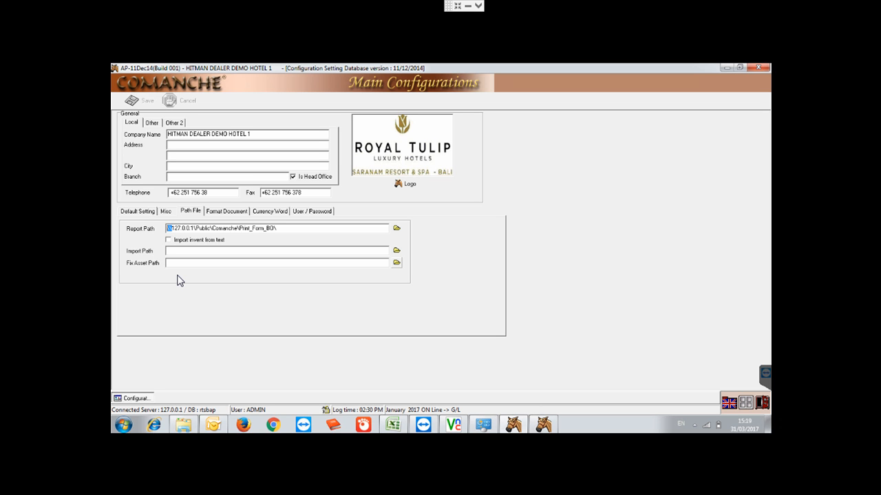
pyautogui.press('Delete')
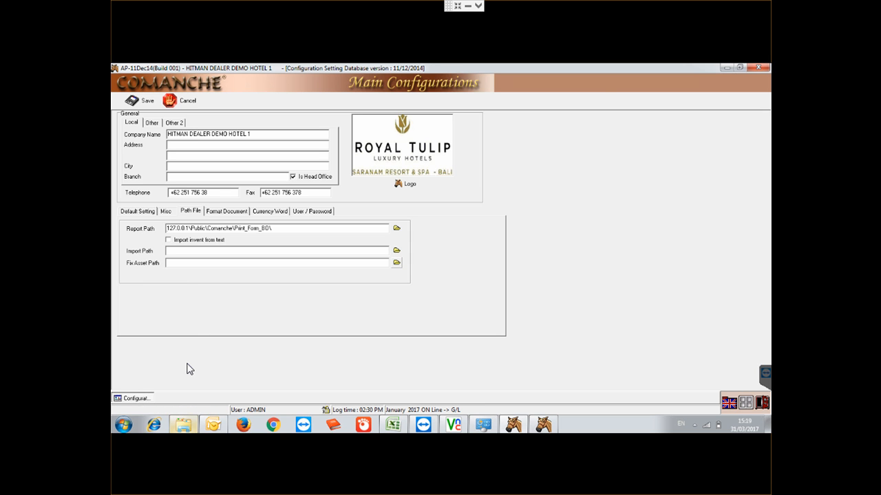
# - Open Windows Explorer, look into the Comanche folder on Local Disk (C:), and return to the drive's root
pyautogui.press('super+e')
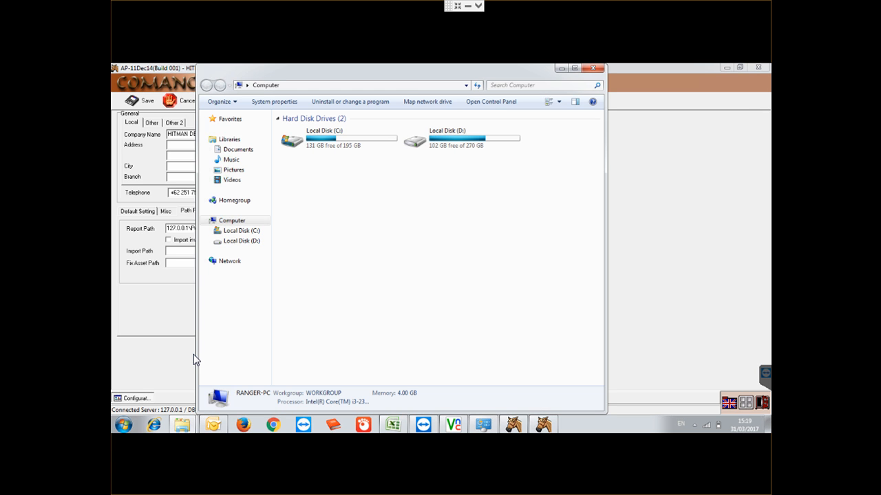
pyautogui.click(240, 230)
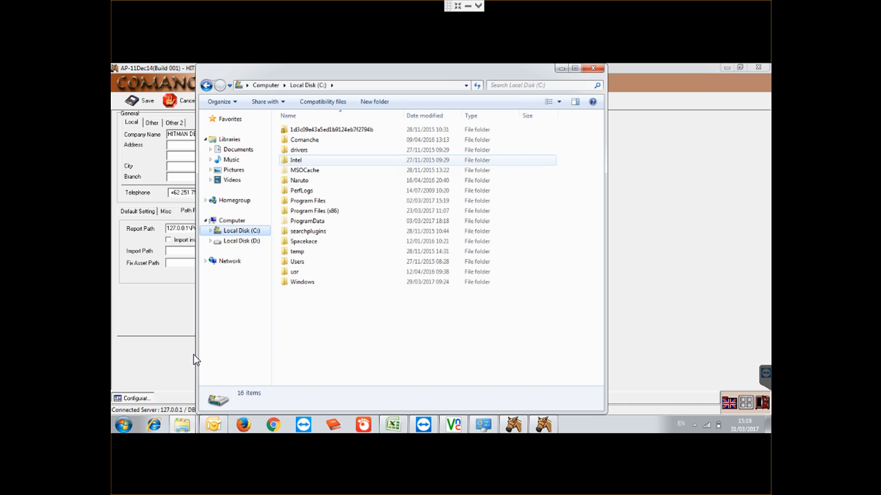
pyautogui.doubleClick(304, 139)
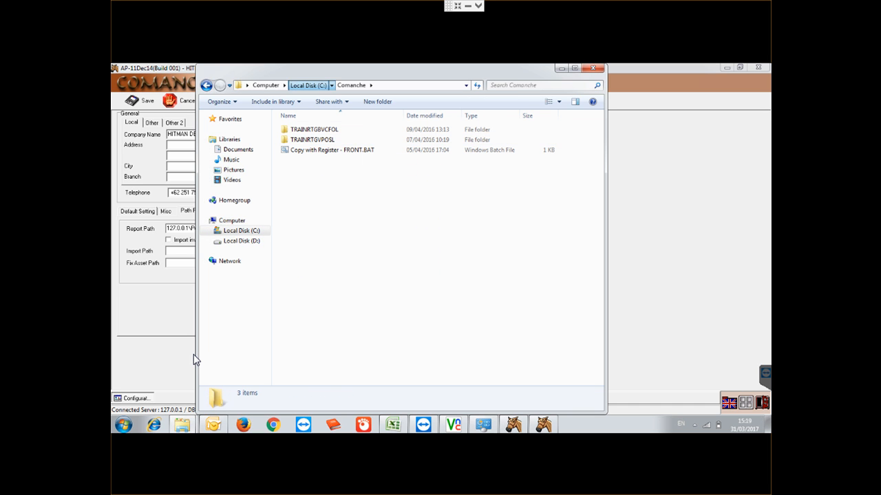
pyautogui.click(310, 85)
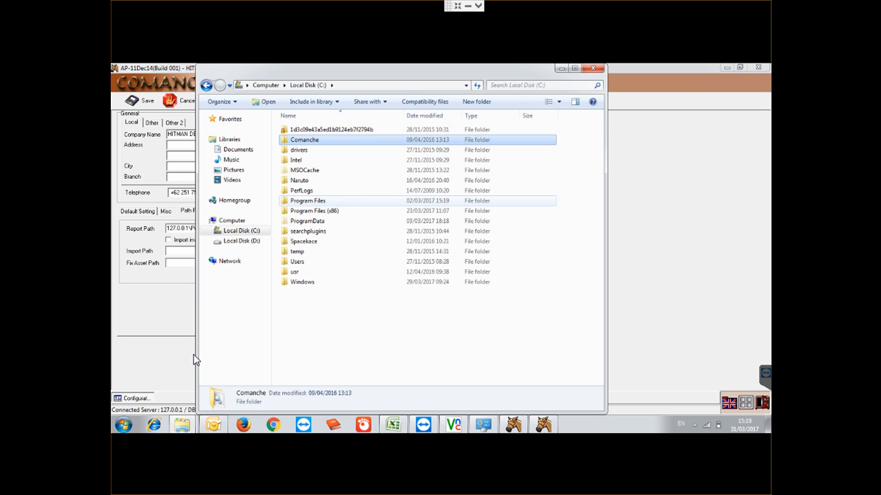
# - Locate and open the MySQL folder inside Program Files (x86)
pyautogui.doubleClick(314, 211)
pyautogui.press('m')
pyautogui.press('m')
pyautogui.press('m')
pyautogui.press('m')
pyautogui.click(314, 209)
pyautogui.press('Down')
pyautogui.press('Down')
pyautogui.press('Down')
pyautogui.press('Down')
pyautogui.press('Down')
pyautogui.press('Down')
pyautogui.press('Down')
pyautogui.press('Up')
pyautogui.press('Up')
pyautogui.press('Up')
pyautogui.press('Up')
pyautogui.press('Up')
pyautogui.press('Up')
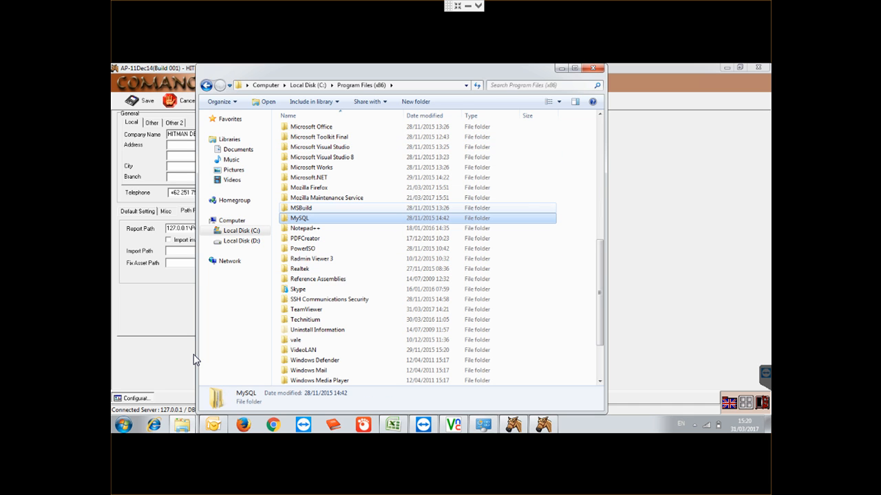
pyautogui.press('Return')
# - Open the Comanche folder under MySQL Server 5.0\public, with the Explorer window moved clear of the Report Path setting
pyautogui.press('Down')
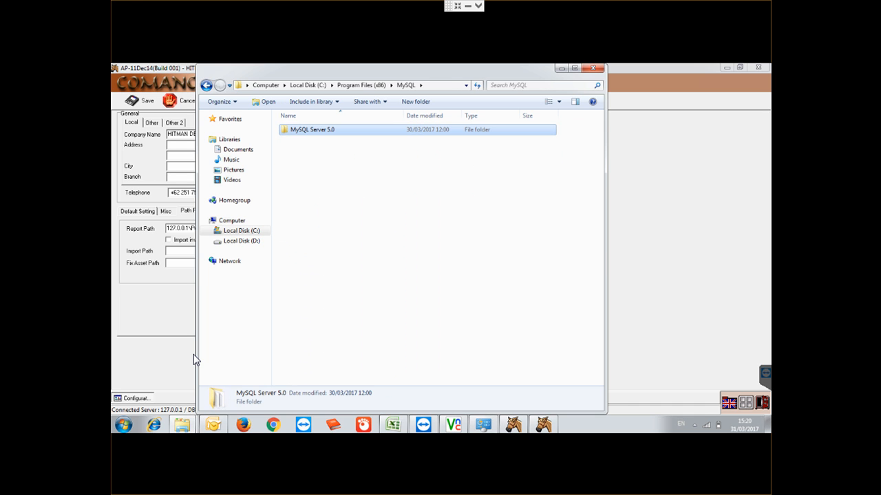
pyautogui.press('Return')
pyautogui.press('Down')
pyautogui.press('Down')
pyautogui.press('Down')
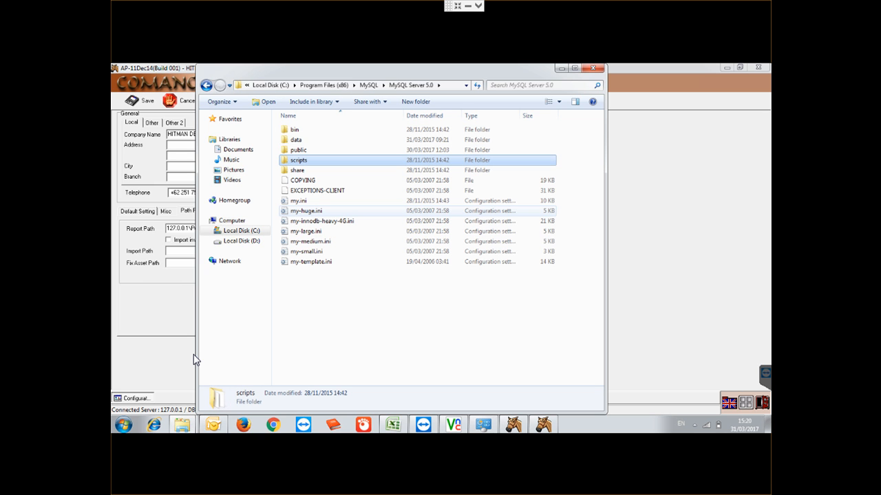
pyautogui.press('Up')
pyautogui.press('Return')
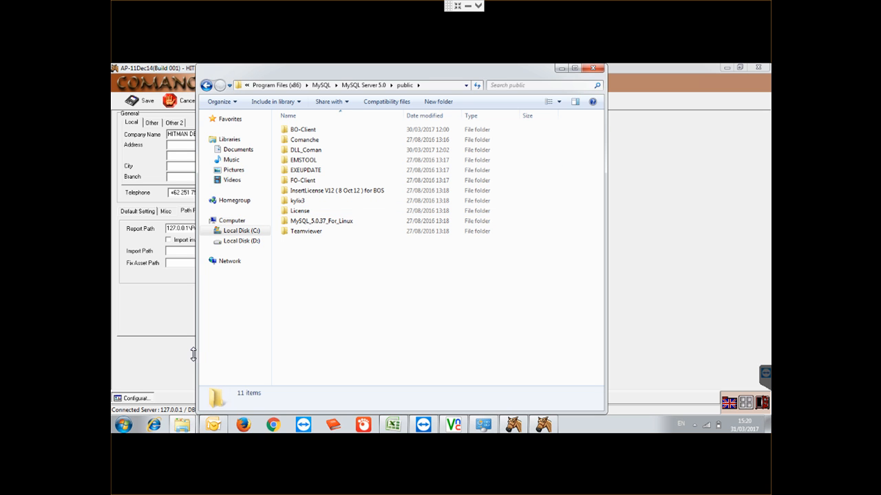
pyautogui.moveTo(344, 69)
pyautogui.mouseDown()
pyautogui.moveTo(558, 59)
pyautogui.moveTo(526, 83)
pyautogui.mouseUp()
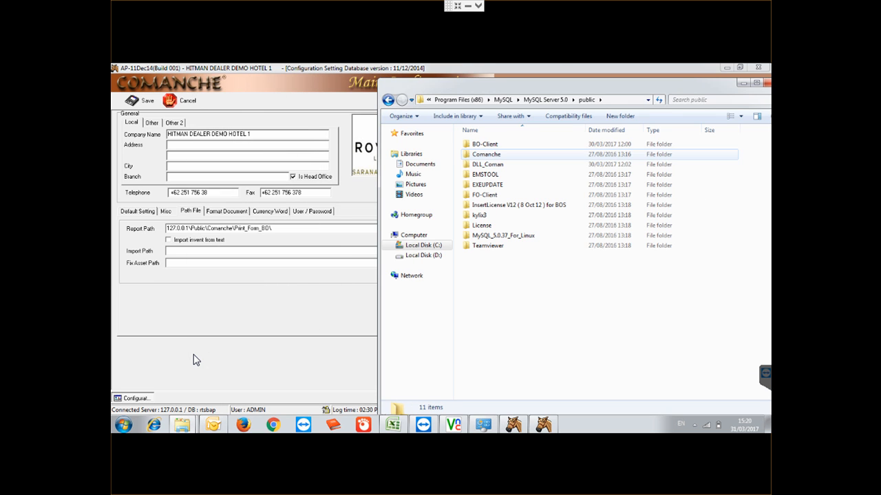
pyautogui.doubleClick(486, 154)
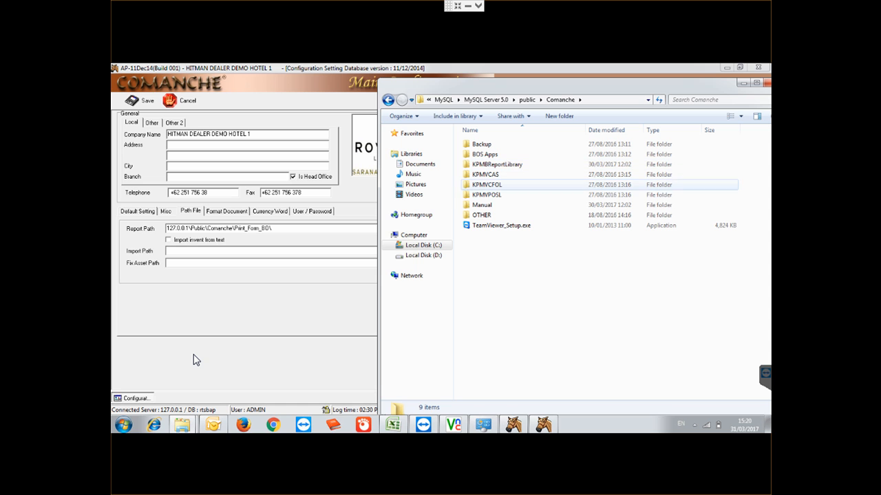
# - Browse the Comanche folder and its KPMBReportLibrary subfolder for the print form folder, and return to Comanche
pyautogui.click(486, 195)
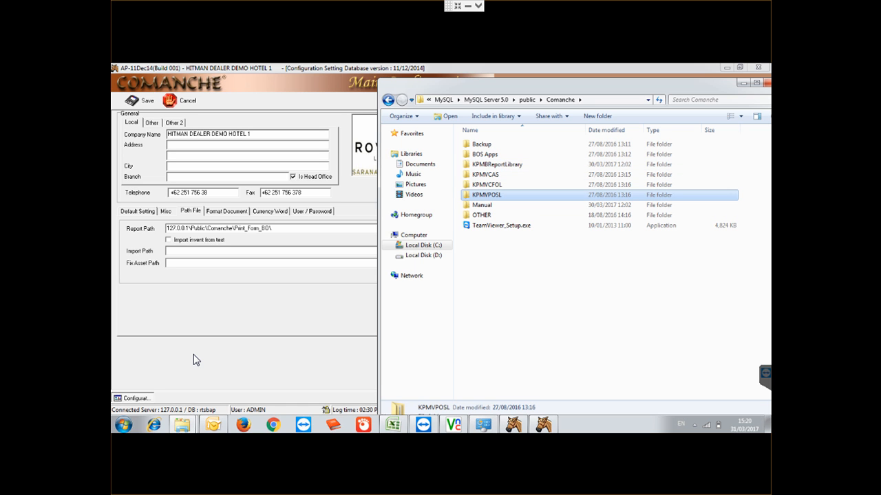
pyautogui.press('Up')
pyautogui.press('Up')
pyautogui.press('Up')
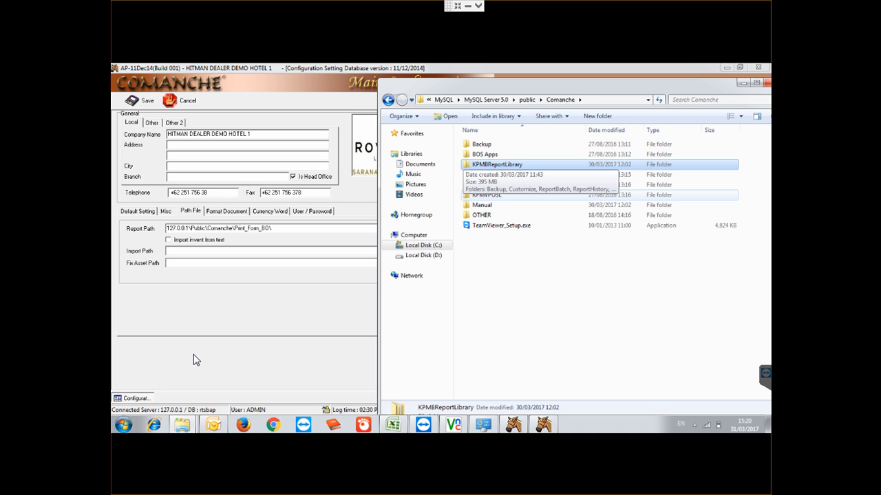
pyautogui.press('Down')
pyautogui.press('Up')
pyautogui.press('Return')
pyautogui.press('Down')
pyautogui.press('Down')
pyautogui.press('Down')
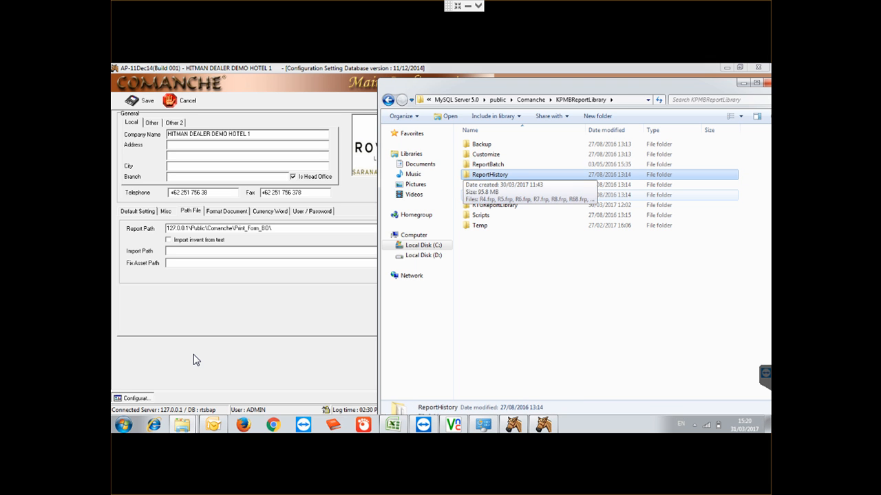
pyautogui.press('Down')
pyautogui.press('Down')
pyautogui.press('Up')
pyautogui.press('Up')
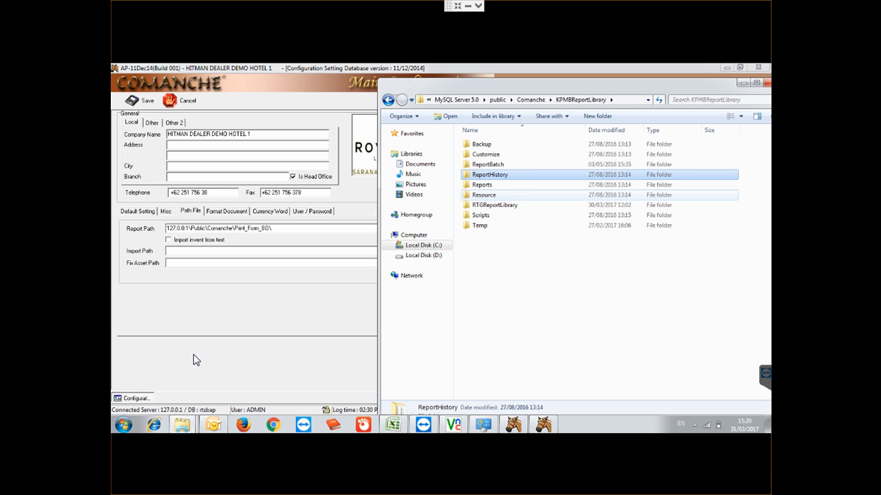
pyautogui.press('Up')
pyautogui.press('BackSpace')
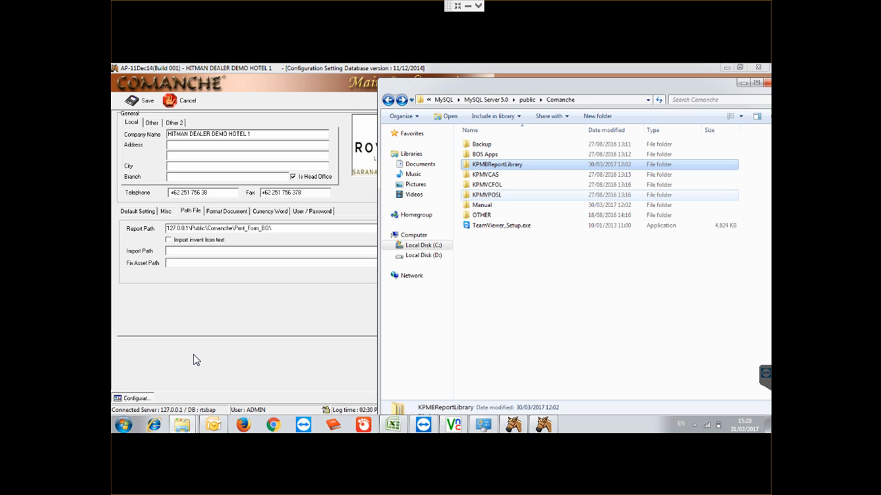
# - Search the Comanche folder for "print_form_"
pyautogui.hotkey('ctrl', 'e')
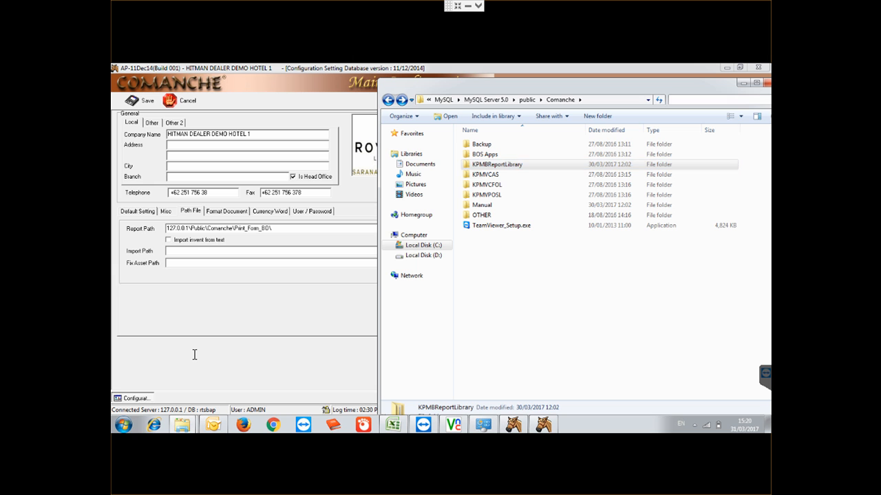
pyautogui.write('print')
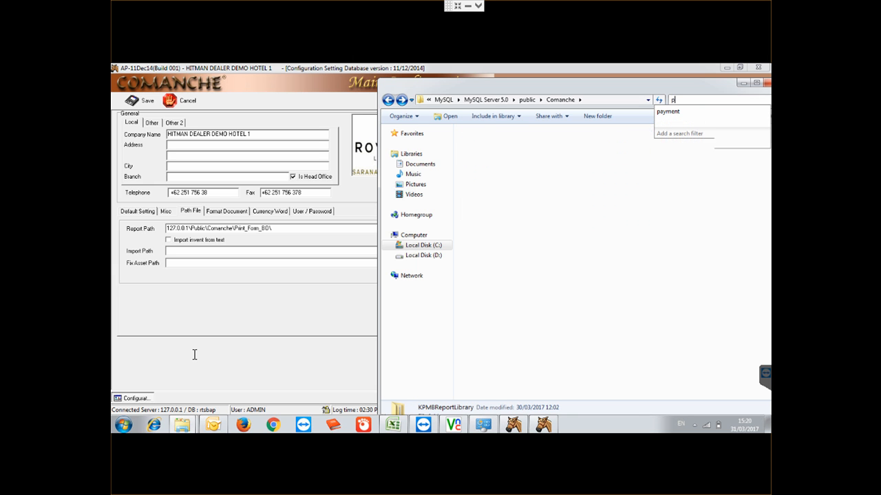
pyautogui.write('_')
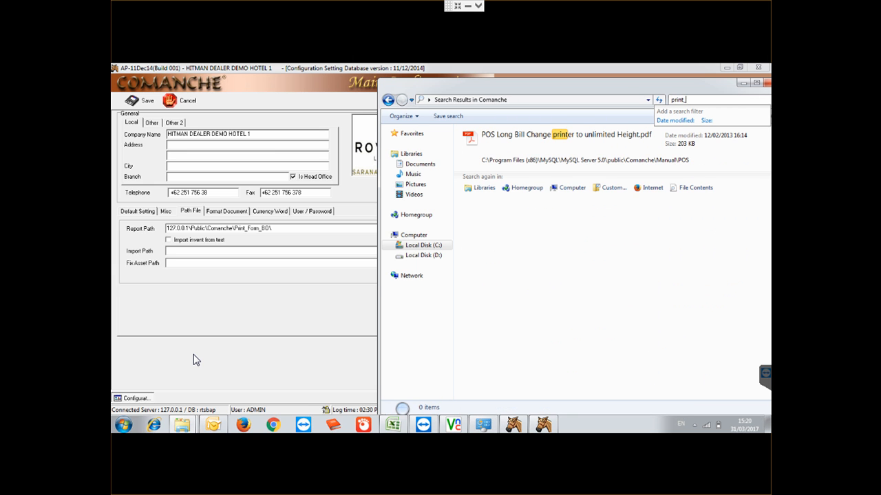
pyautogui.write('form_')
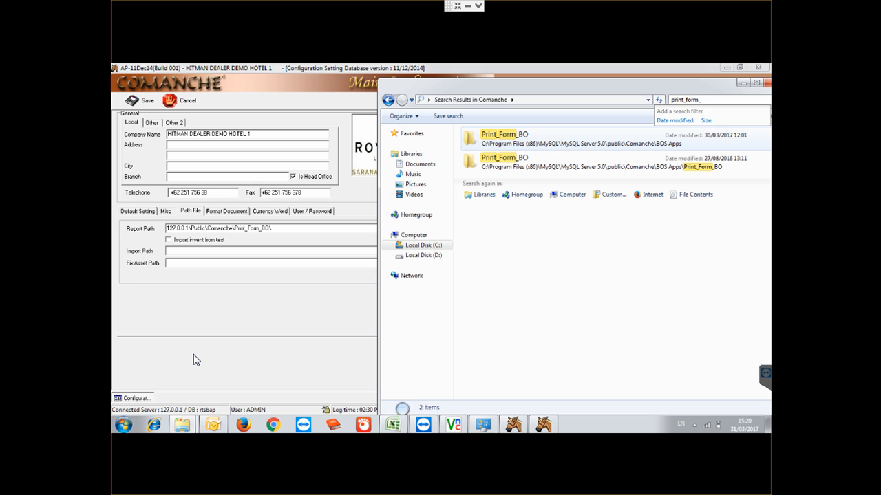
# - Open the Print_Form_BO folder located directly under BOS Apps from the Comanche search results
pyautogui.click(564, 139)
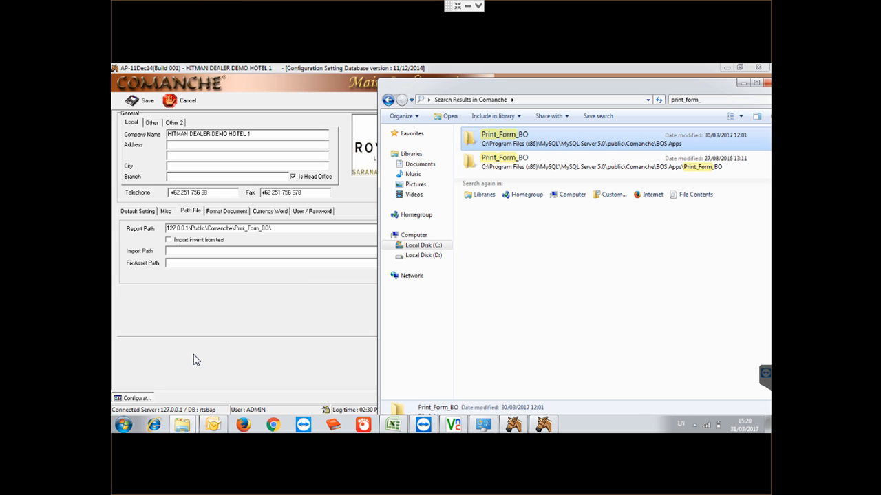
pyautogui.click(193, 360)
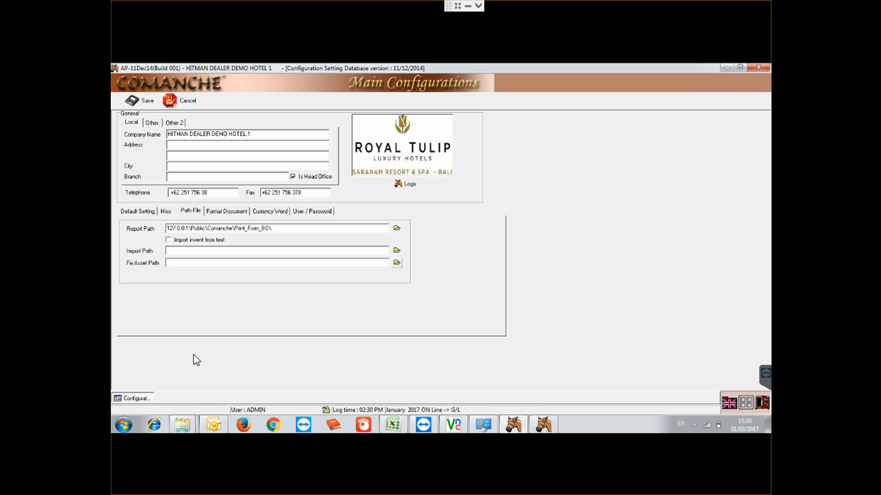
pyautogui.click(183, 424)
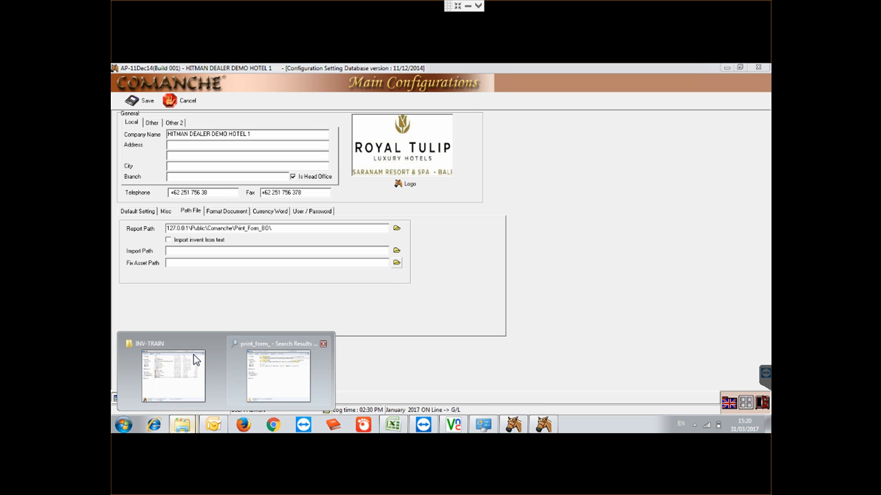
pyautogui.click(279, 371)
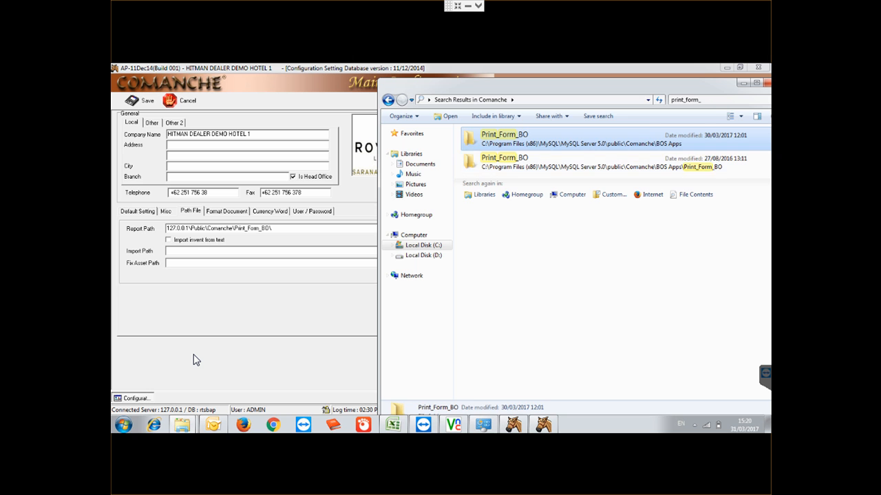
pyautogui.press('Return')
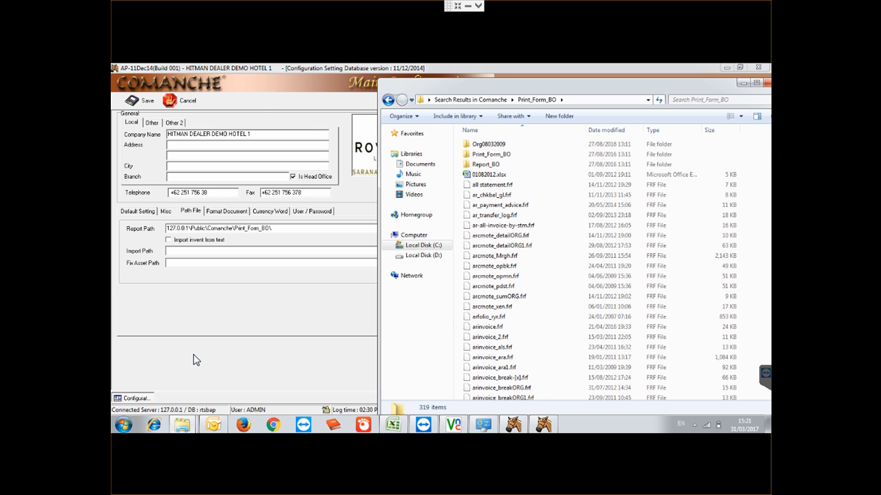
# - Return to the search results and inspect the full location in the properties of the Print_Form_BO folder directly under BOS Apps
pyautogui.hotkey('alt', 'd')
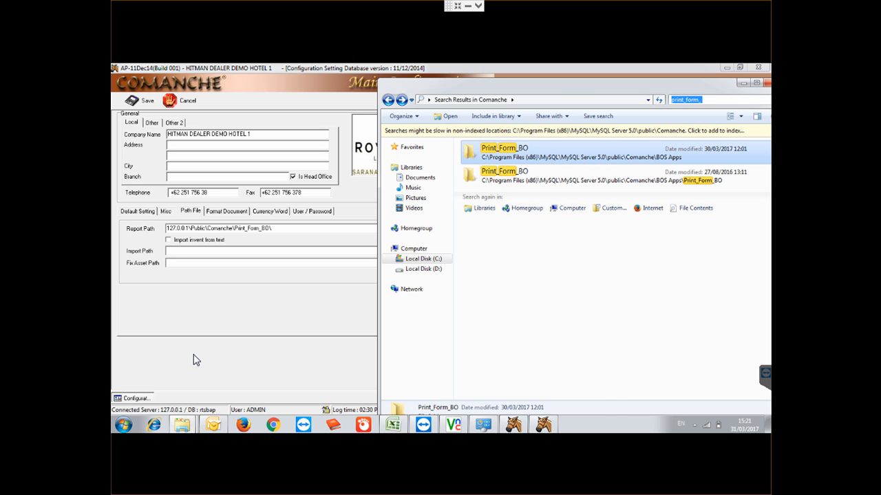
pyautogui.rightClick(544, 153)
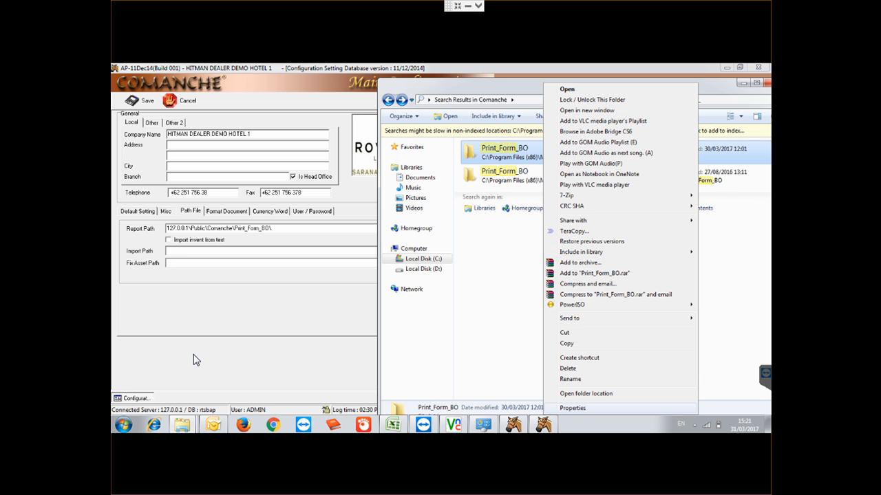
pyautogui.press('Return')
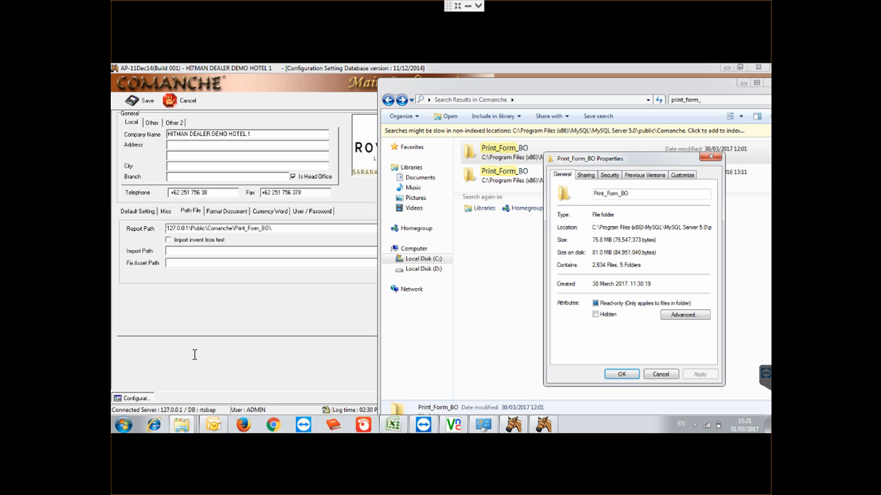
pyautogui.hotkey('shift', 'End')
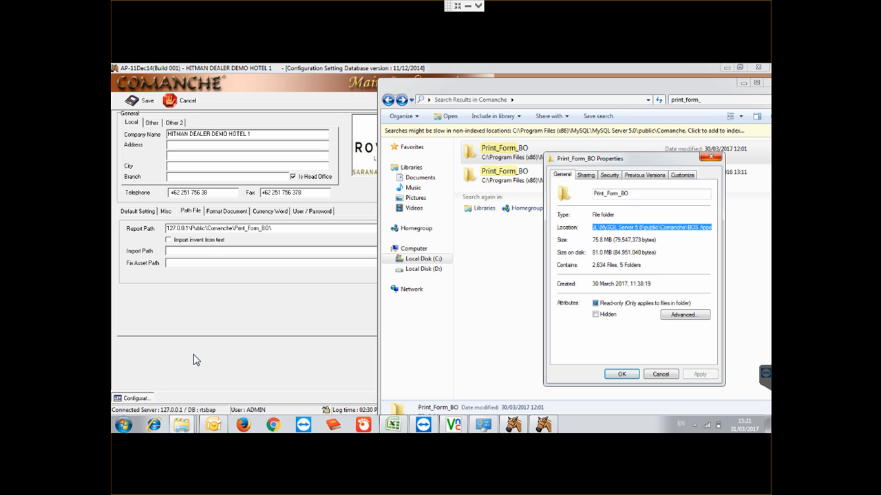
pyautogui.press('Escape')
# - Open the folder location of the nested Print_Form_BO result and copy the full path of the containing BOS Apps\Print_Form_BO folder
pyautogui.rightClick(659, 168)
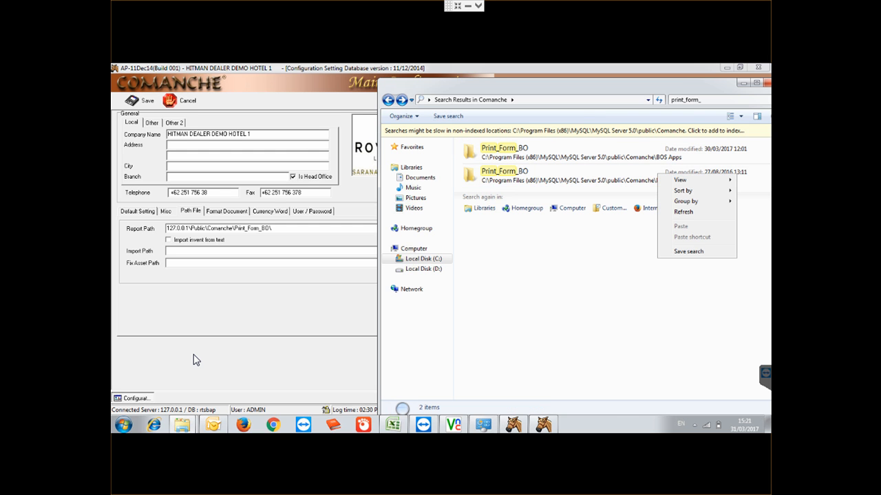
pyautogui.click(678, 210)
pyautogui.rightClick(688, 176)
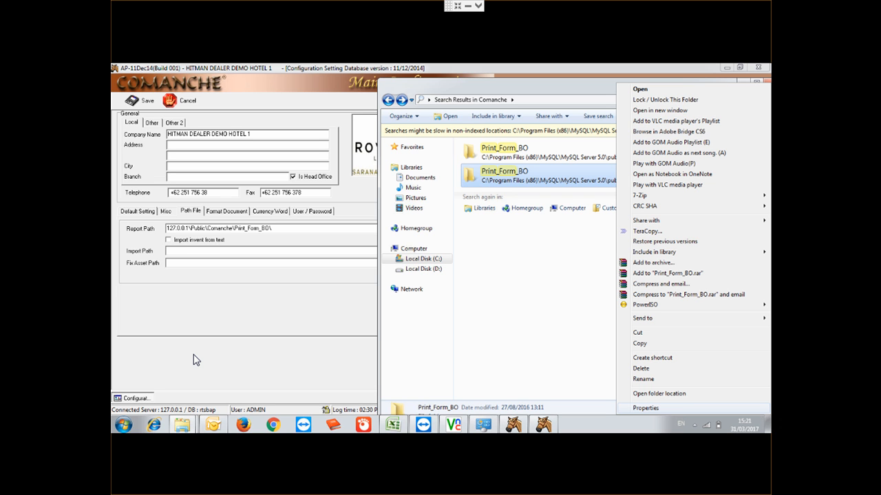
pyautogui.press('Return')
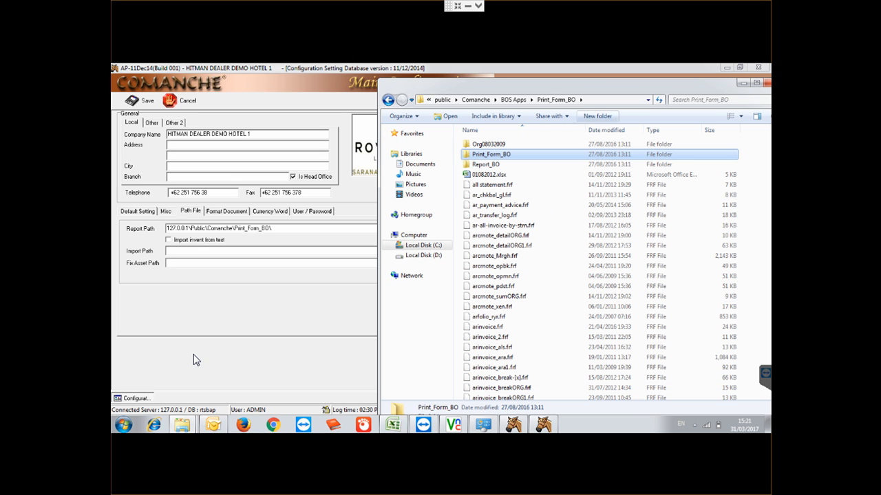
pyautogui.hotkey('alt', 'd')
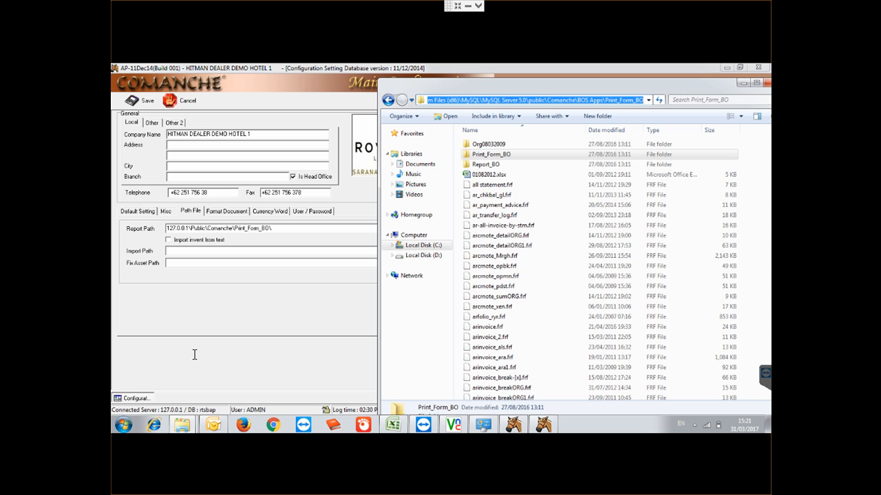
# - Set the Report Path to C:\Program Files (x86)\MySQL\MySQL Server 5.0\public\Comanche\BOS Apps\Print_Form_BO\, save it and leave the configuration
pyautogui.click(194, 354)
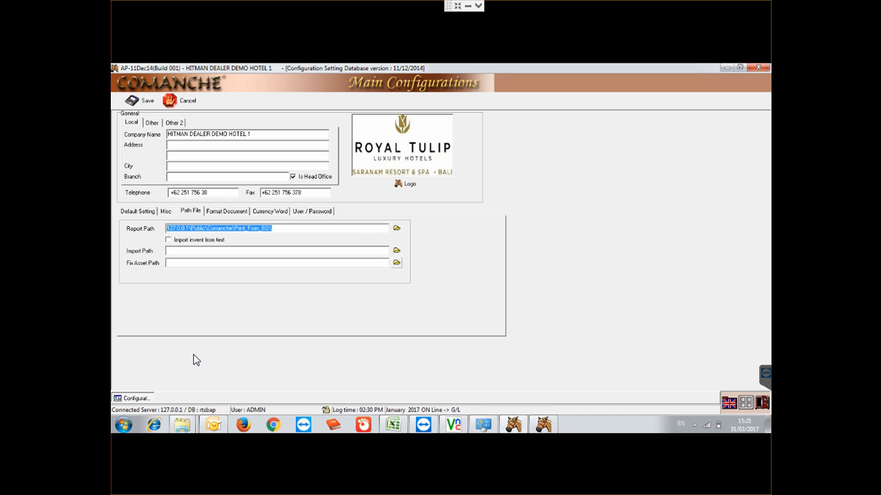
pyautogui.write('C:\\Program Files (x86)\\MySQL\\MySQL Server 5.0\\public\\Comanche\\BOS Apps\\Print_Form_BO')
pyautogui.press('End')
pyautogui.hotkey('ctrl', 's')
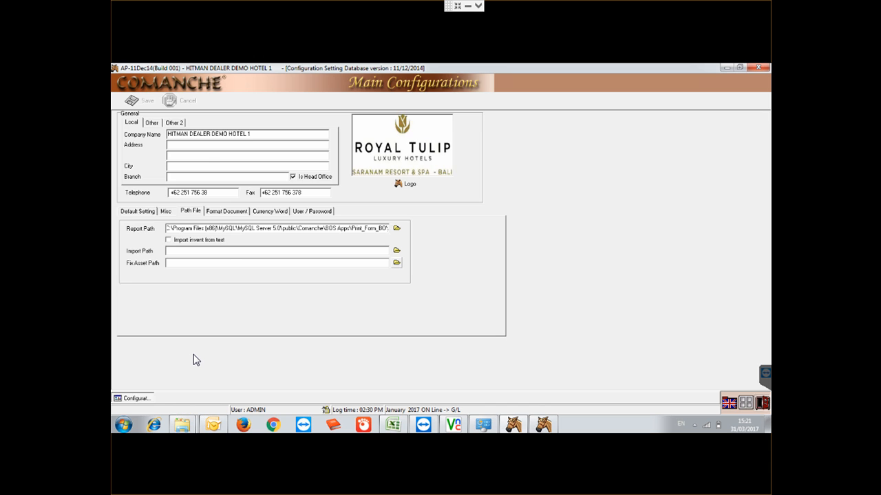
pyautogui.press('Escape')
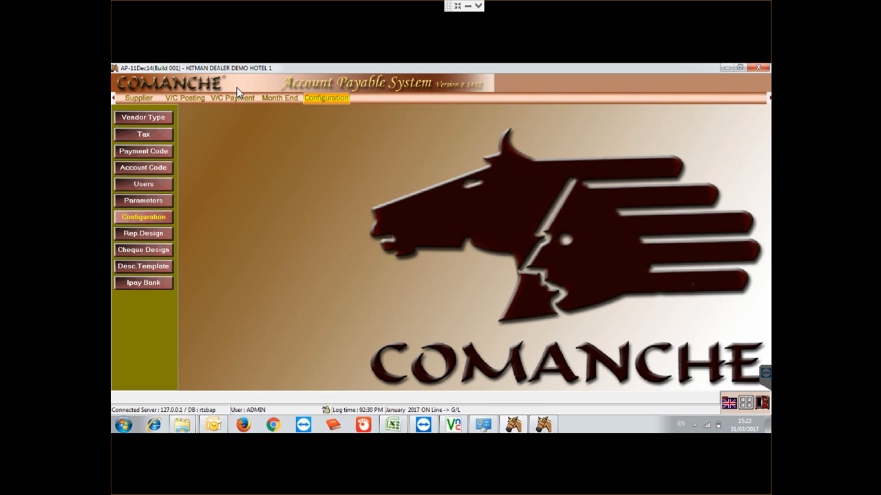
# - Open the Voucher Payment report in the report designer from the report design list
pyautogui.click(278, 98)
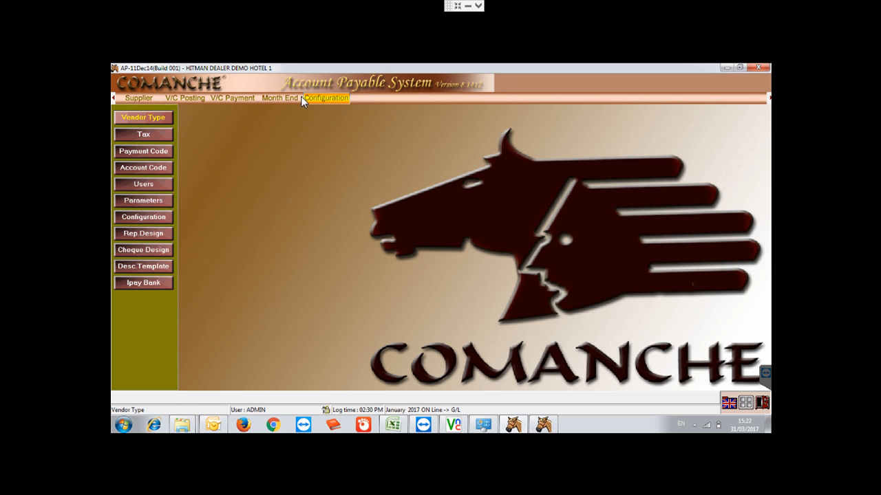
pyautogui.click(186, 98)
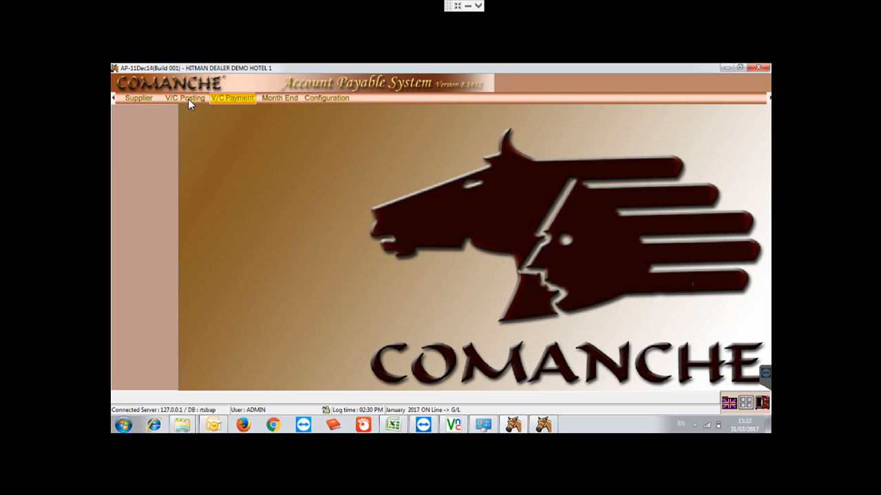
pyautogui.moveTo(338, 99)
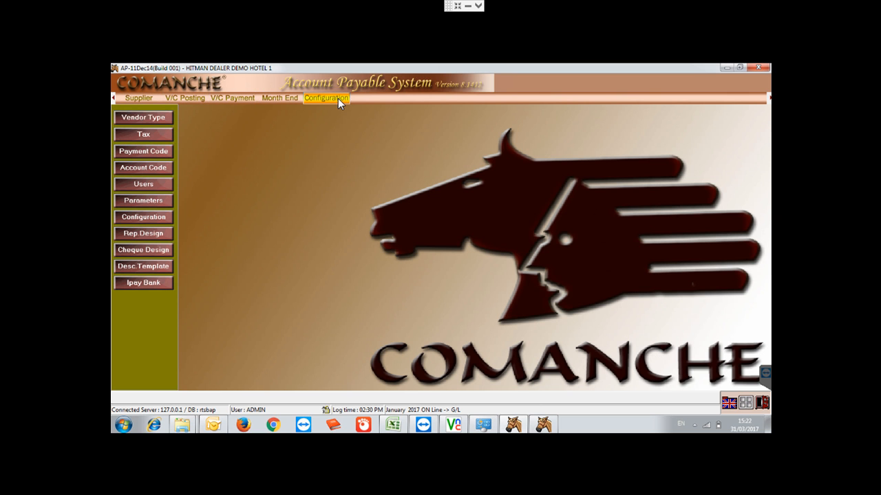
pyautogui.click(150, 234)
pyautogui.click(301, 112)
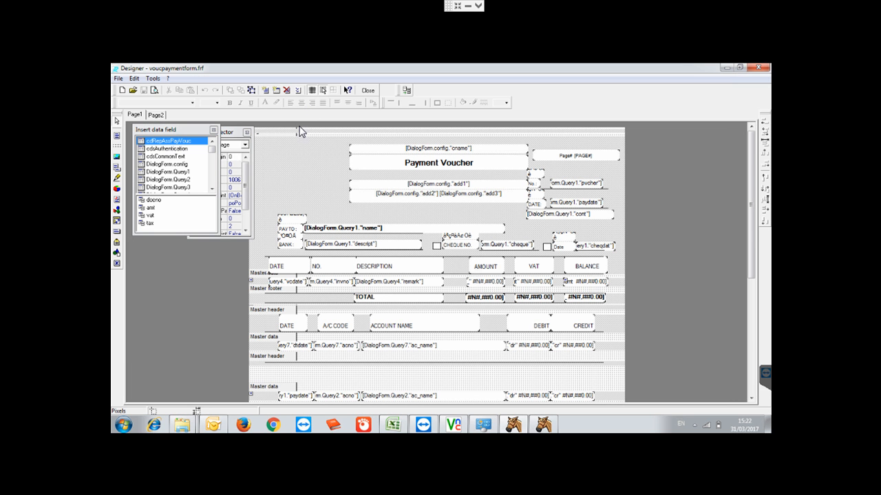
# - Examine the SQL of Query1 on Page2 of the payment voucher design, and close the SQL editor
pyautogui.click(157, 115)
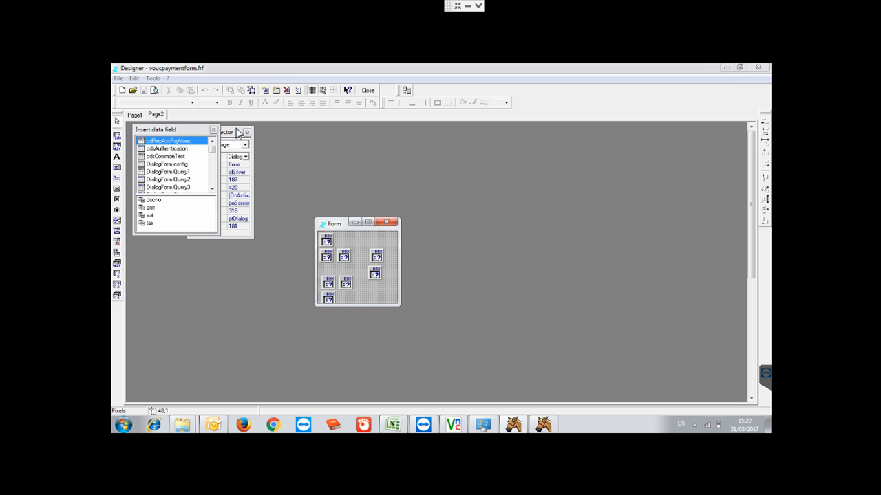
pyautogui.click(329, 241)
pyautogui.moveTo(334, 226); pyautogui.dragTo(326, 172)
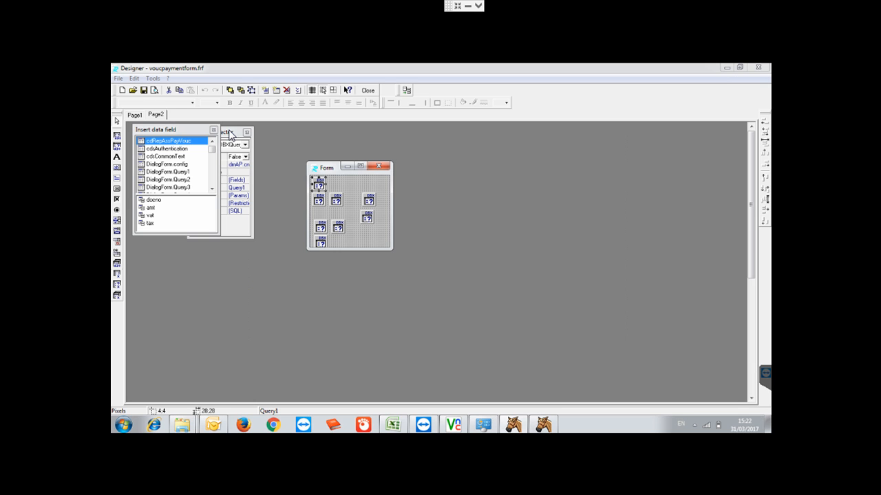
pyautogui.click(242, 182)
pyautogui.click(242, 213)
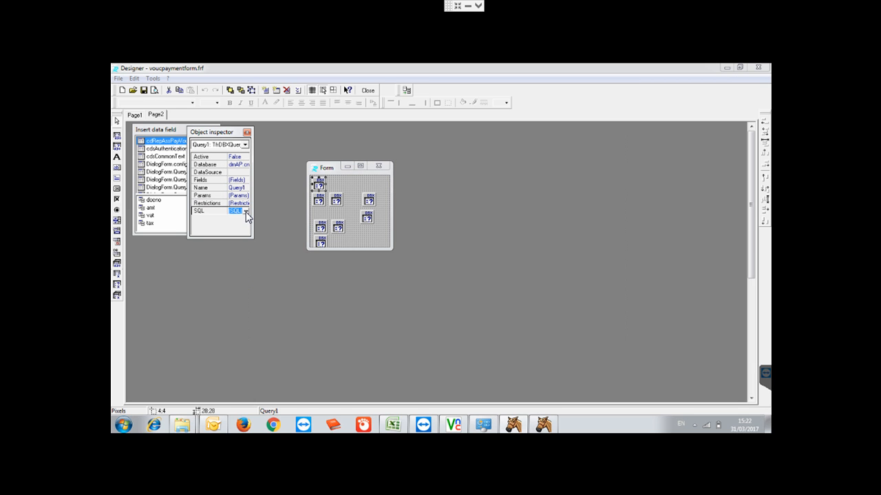
pyautogui.click(245, 212)
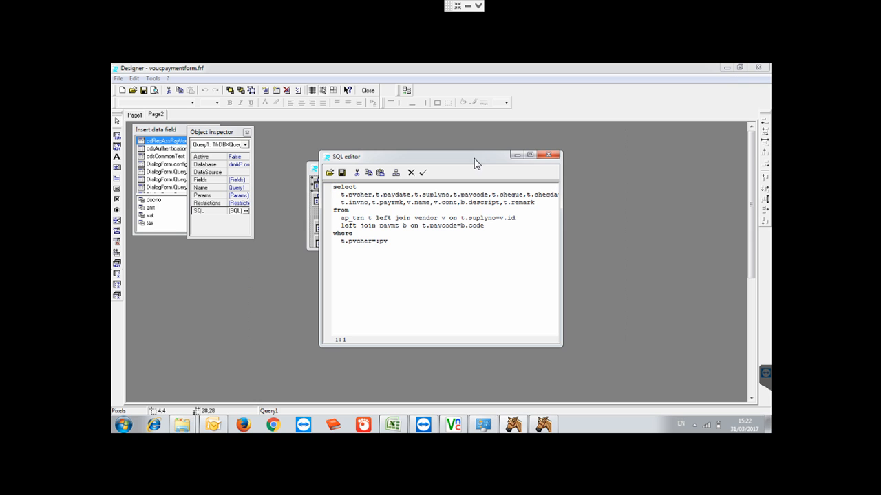
pyautogui.click(549, 155)
# - Try to replace the cimsgl database prefix with rtsb in the SQL of Query7
pyautogui.click(337, 201)
pyautogui.click(245, 212)
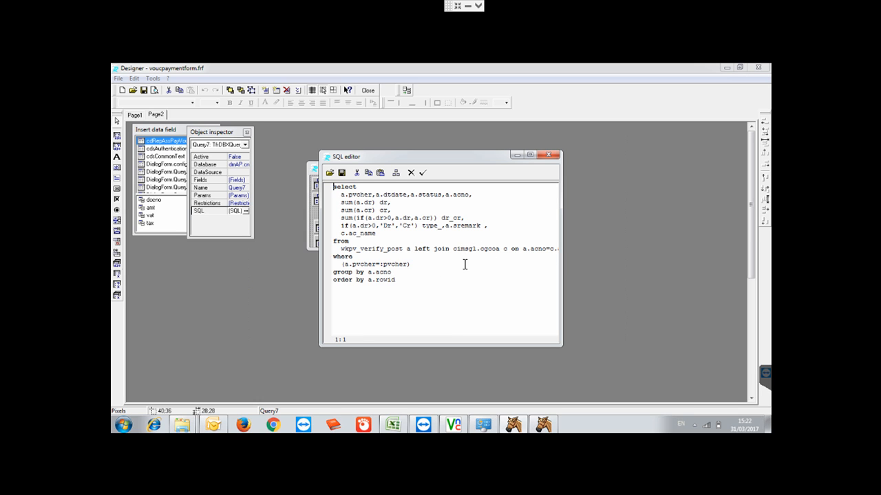
pyautogui.moveTo(469, 249); pyautogui.dragTo(453, 249)
pyautogui.write('rtsb')
pyautogui.moveTo(464, 252); pyautogui.dragTo(453, 252)
pyautogui.click(411, 173)
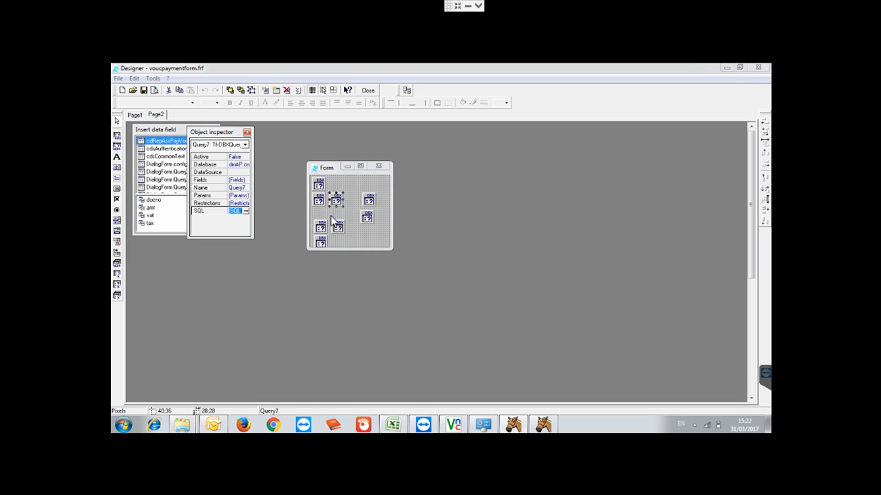
# - Examine the SQL of Query3, and close the report designer and the report list
pyautogui.click(368, 205)
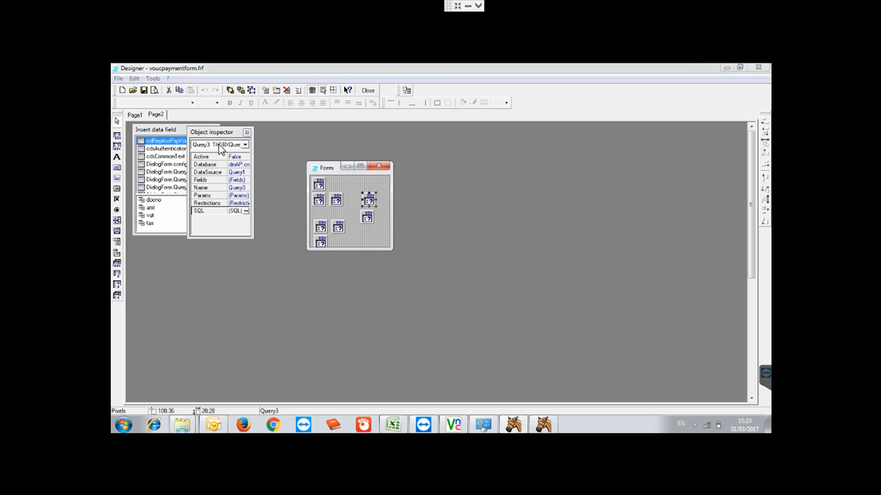
pyautogui.click(246, 212)
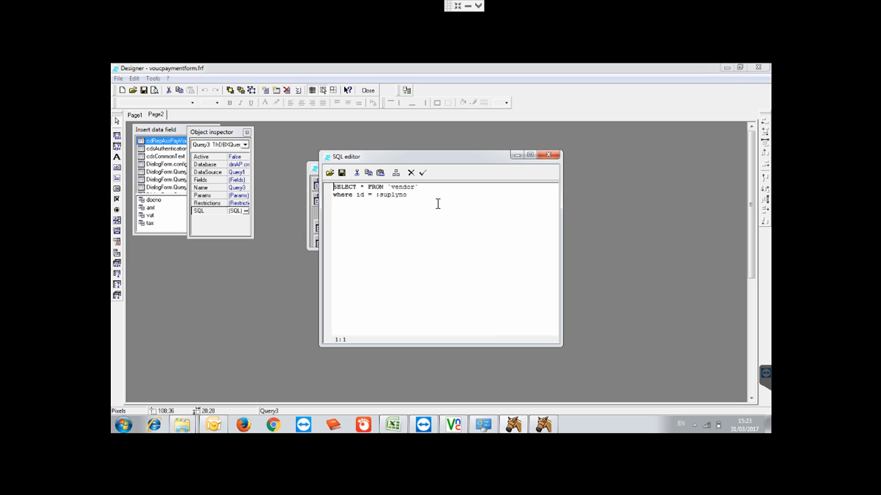
pyautogui.click(548, 155)
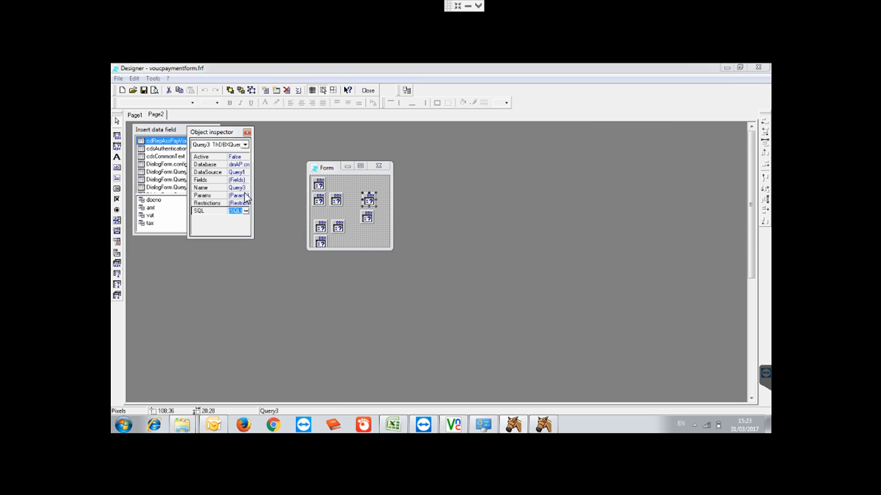
pyautogui.click(371, 91)
pyautogui.click(444, 275)
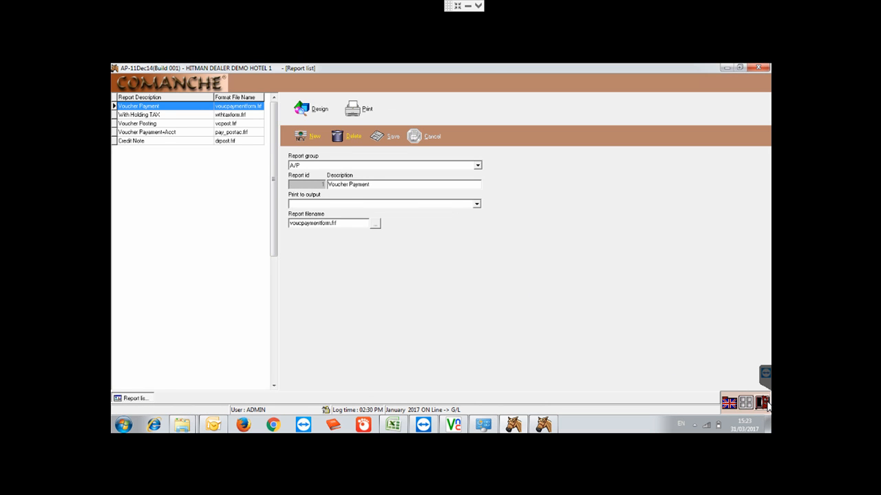
pyautogui.press('Escape')
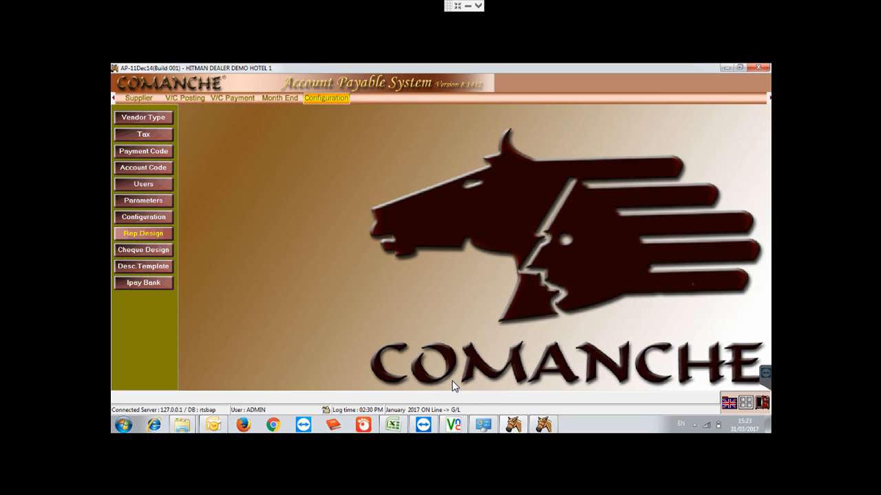
# - Open the supplier list in Vendor Entry and review the ageing balance fields from Current to over 120 days
pyautogui.click(128, 103)
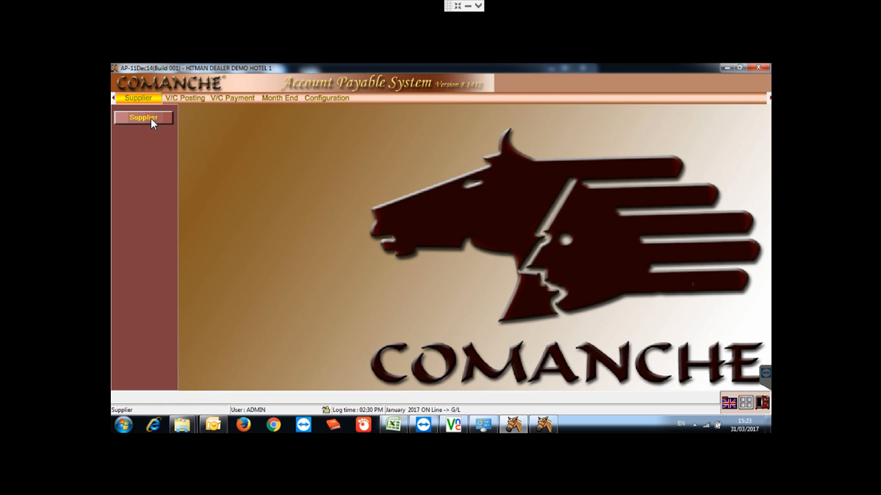
pyautogui.click(145, 117)
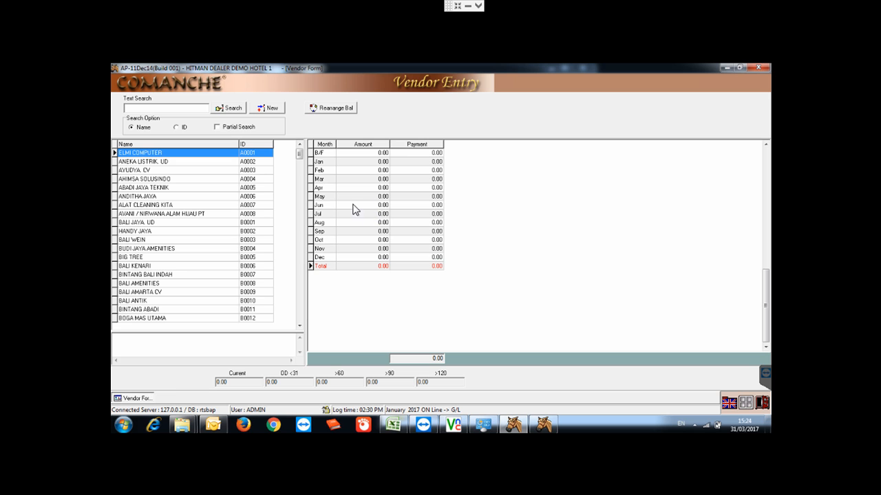
pyautogui.moveTo(248, 379); pyautogui.dragTo(178, 378)
pyautogui.press('Tab')
pyautogui.press('Tab')
pyautogui.click(400, 380)
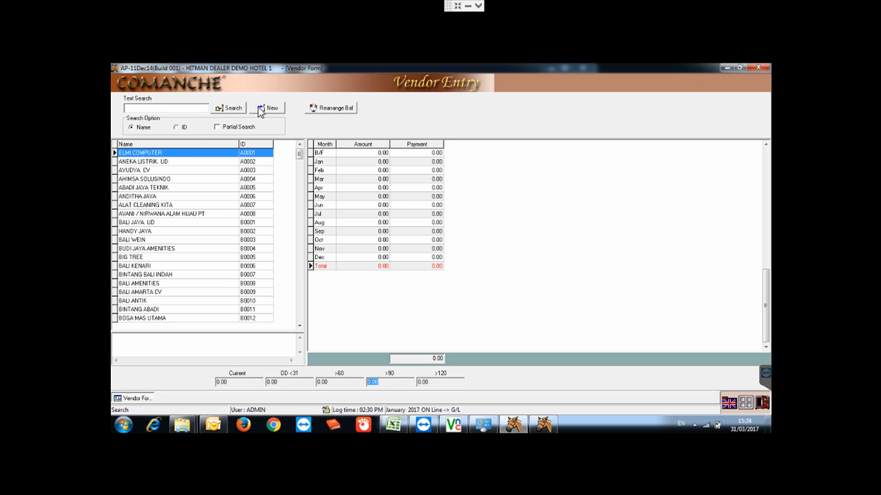
# - Start a new vendor record with ID S0001 and set its type to 01 AP TRADE
pyautogui.click(267, 108)
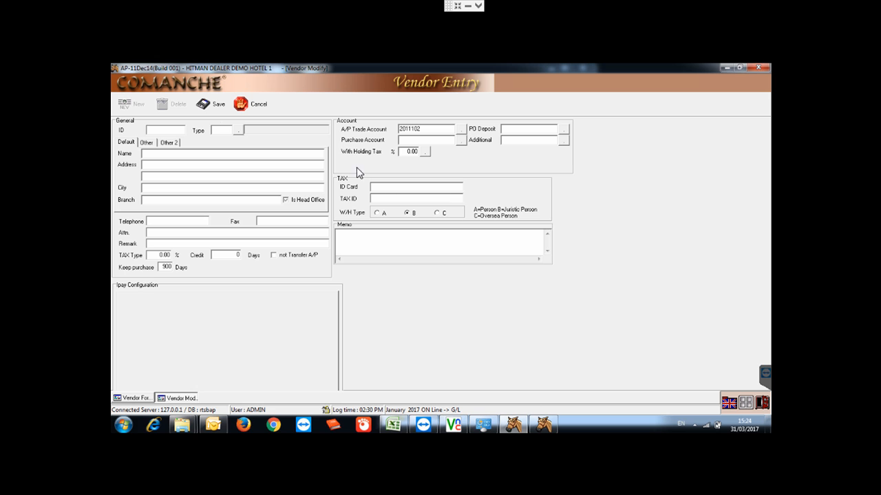
pyautogui.click(162, 130)
pyautogui.click(162, 129)
pyautogui.write('11')
pyautogui.hotkey('shift', 'Left')
pyautogui.hotkey('shift', 'Left')
pyautogui.hotkey('shift', 'Left')
pyautogui.hotkey('shift', 'Left')
pyautogui.write('4')
pyautogui.press('BackSpace')
pyautogui.write('S00')
pyautogui.press('BackSpace')
pyautogui.press('BackSpace')
pyautogui.write('0001')
pyautogui.click(238, 132)
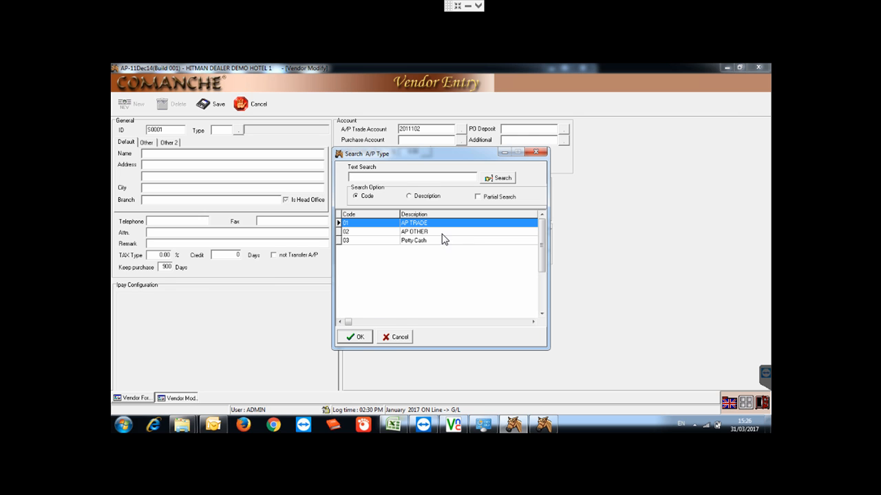
pyautogui.doubleClick(425, 223)
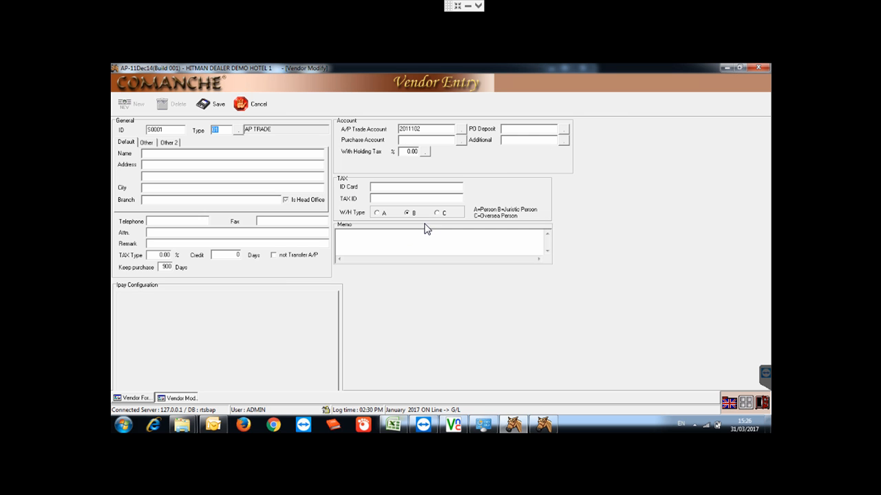
# - Examine the default A/P Trade Account and the Purchase Account field of the new vendor record
pyautogui.click(448, 131)
pyautogui.press('Return')
pyautogui.click(407, 130)
pyautogui.moveTo(405, 140); pyautogui.dragTo(393, 140)
pyautogui.click(438, 129)
pyautogui.keyDown('shift'); pyautogui.click(405, 126); pyautogui.keyUp('shift')
pyautogui.click(430, 129)
pyautogui.moveTo(422, 129); pyautogui.dragTo(386, 127)
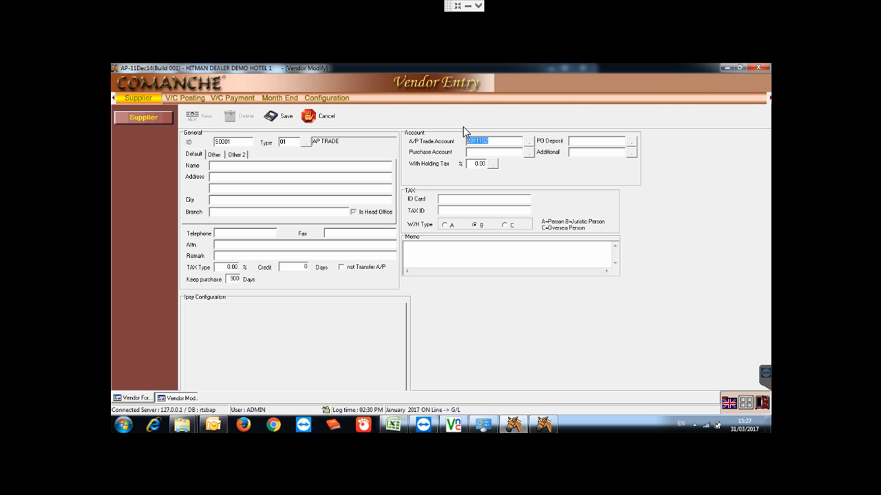
# - Review the vendor types AP TRADE, AP OTHER and Petty Cash, and check the default A/P Trade Account in the main configuration
pyautogui.click(326, 97)
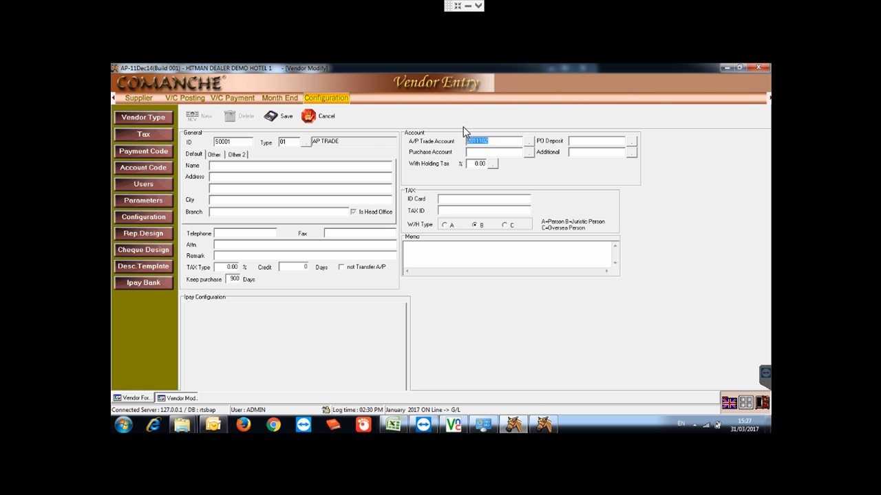
pyautogui.click(143, 118)
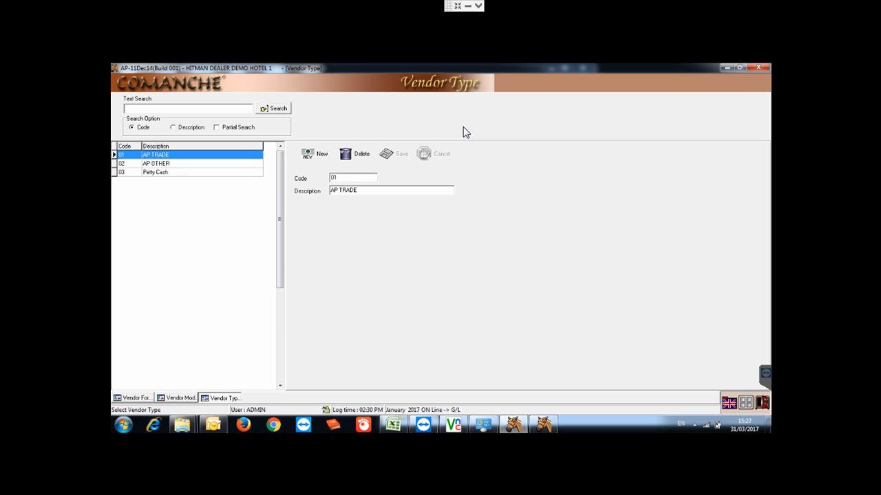
pyautogui.press('Down')
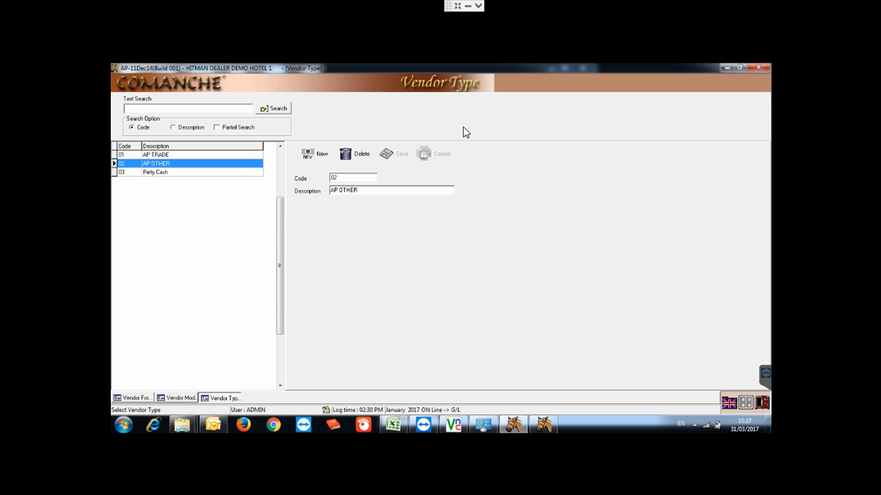
pyautogui.press('Up')
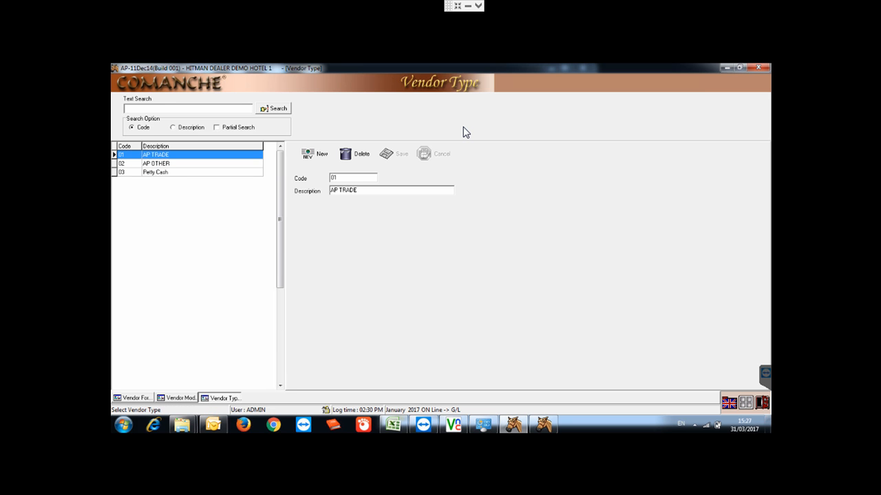
pyautogui.press('Down')
pyautogui.press('Down')
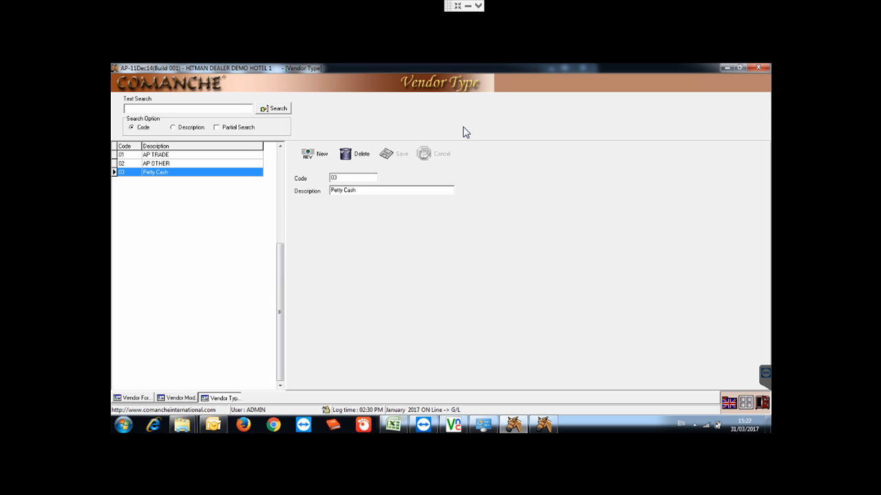
pyautogui.hotkey('ctrl', 'Tab')
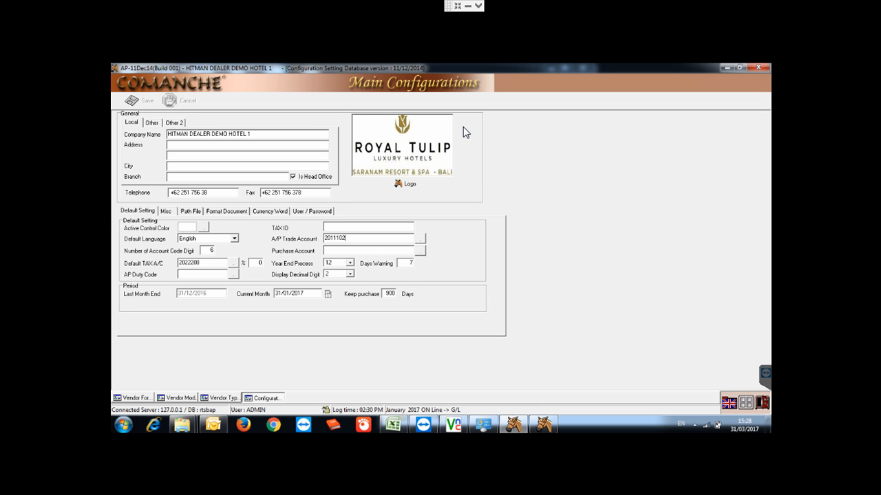
pyautogui.press('Escape')
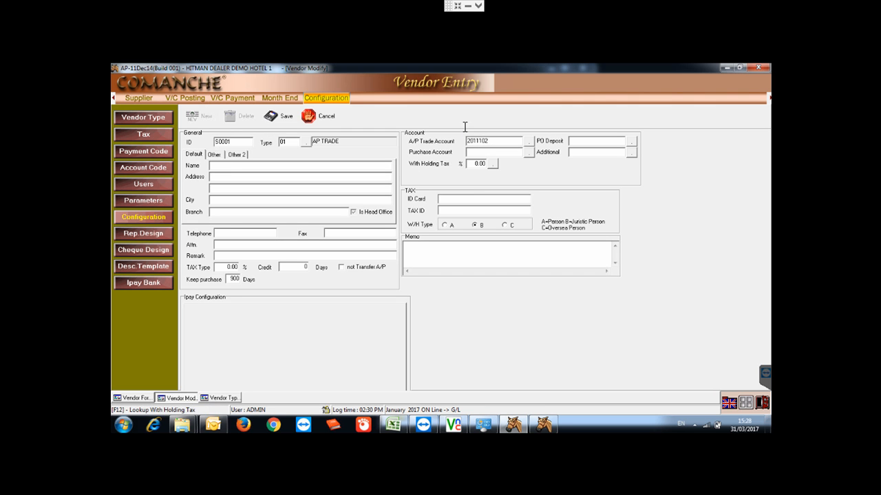
# - Change the new vendor's type to 02 AP OTHER
pyautogui.click(306, 143)
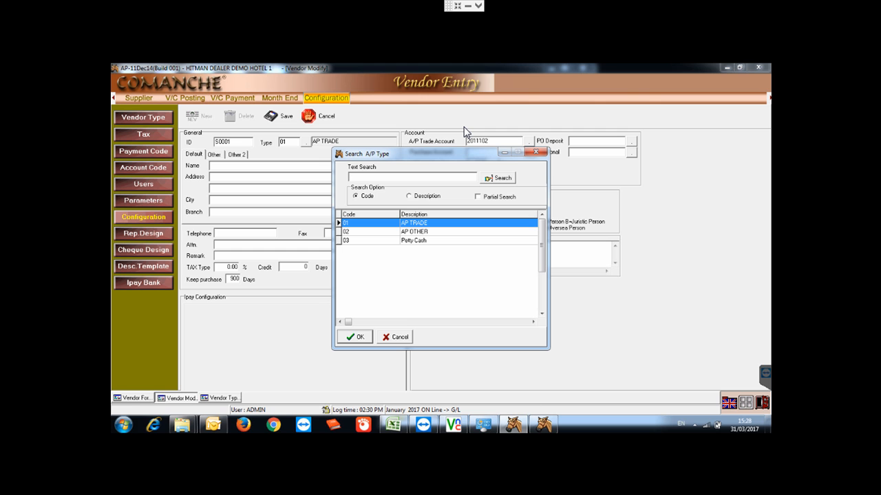
pyautogui.press('Down')
pyautogui.press('Return')
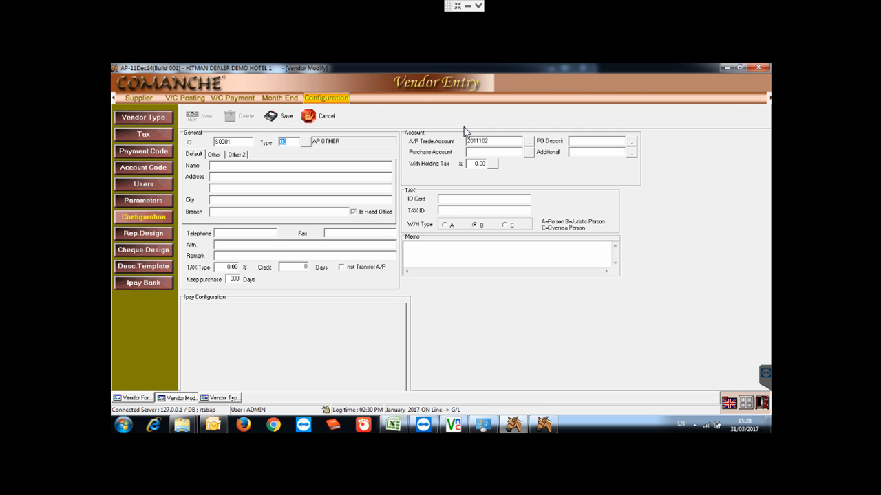
# - Look up the A/P Trade Account code of the new vendor and accept ST TRADE PAYBLE
pyautogui.press('Tab')
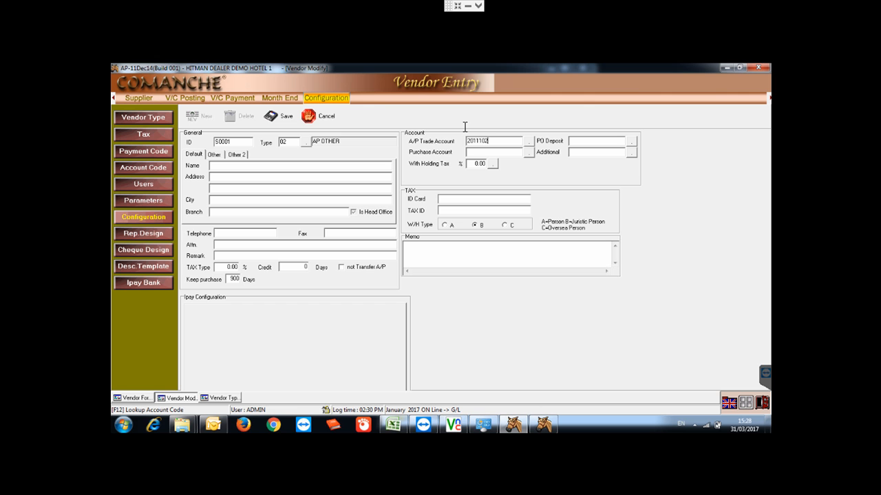
pyautogui.moveTo(490, 141); pyautogui.dragTo(465, 127)
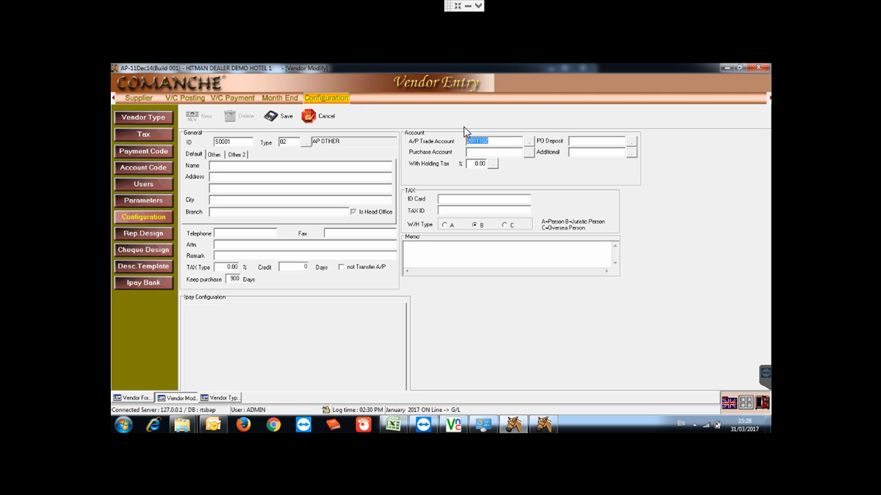
pyautogui.press('F12')
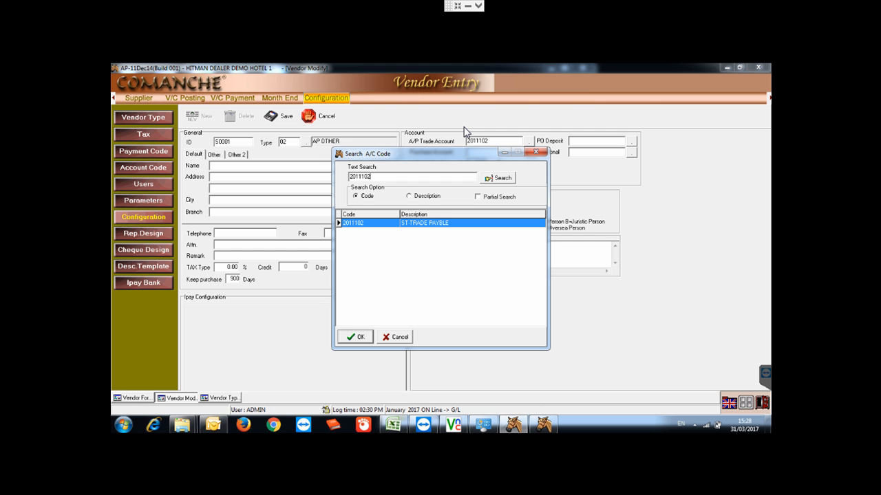
pyautogui.press('Return')
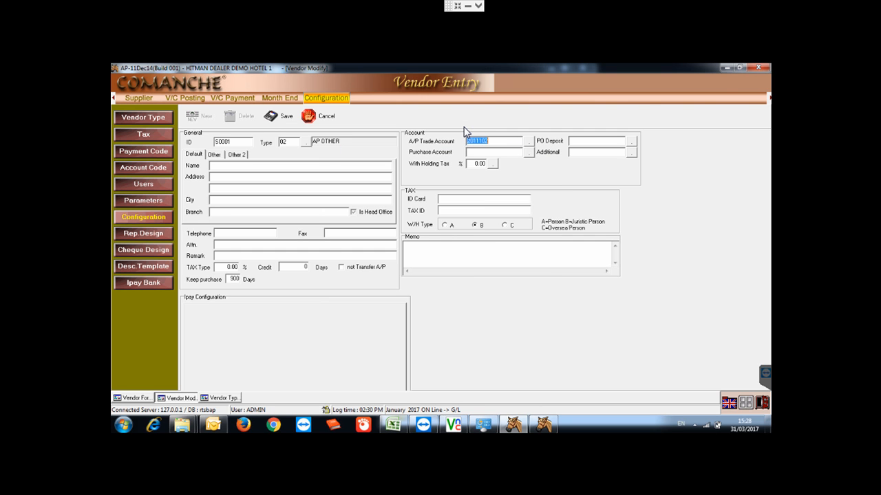
# - Set the new vendor's type back to 01 AP TRADE
pyautogui.press('Tab')
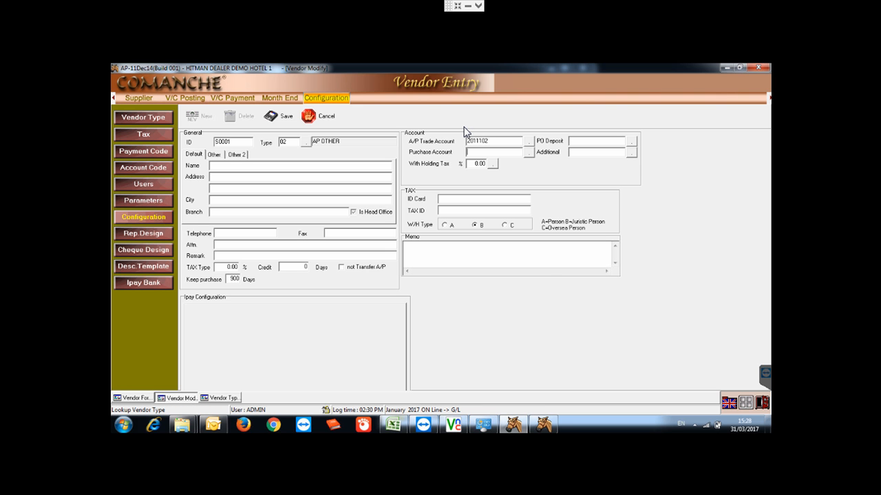
pyautogui.press('F12')
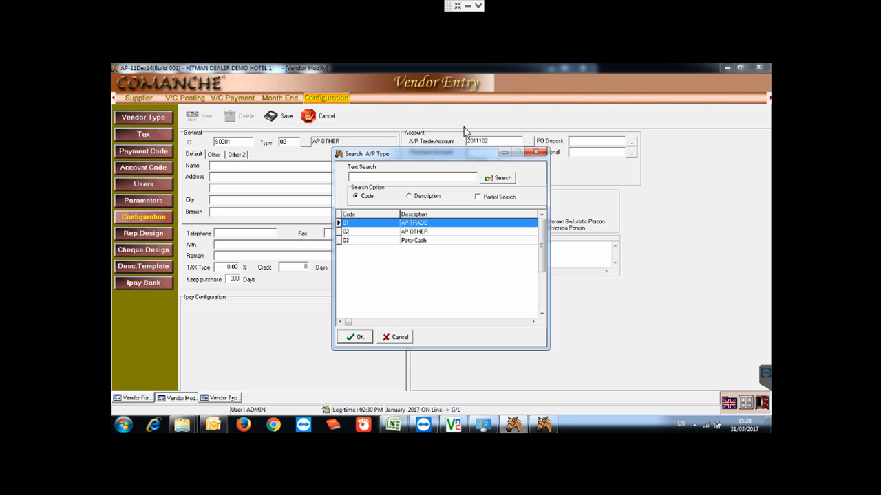
pyautogui.press('Return')
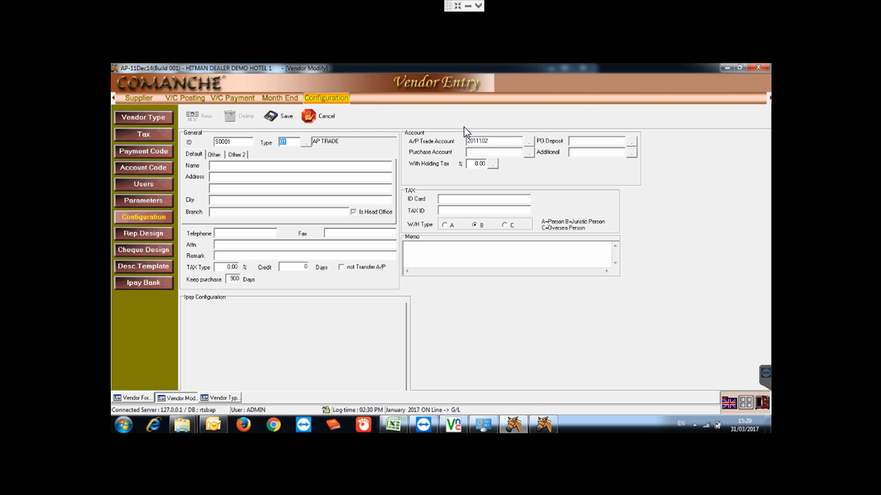
# - Go through the vendor's address, telephone, attention and TAX ID fields and the not Transfer A/P option
pyautogui.click(237, 178)
pyautogui.click(234, 233)
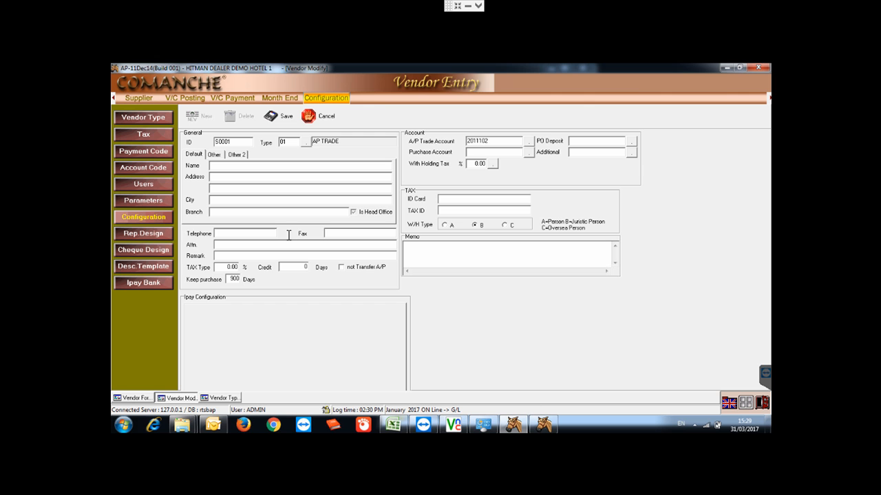
pyautogui.click(239, 247)
pyautogui.click(463, 210)
pyautogui.click(342, 267)
pyautogui.click(342, 268)
# - Review the vendor's ID, Type, Name, A/P Trade Account and PO Deposit fields without entering further data
pyautogui.moveTo(228, 142); pyautogui.dragTo(259, 152)
pyautogui.click(283, 142)
pyautogui.click(256, 164)
pyautogui.doubleClick(220, 142)
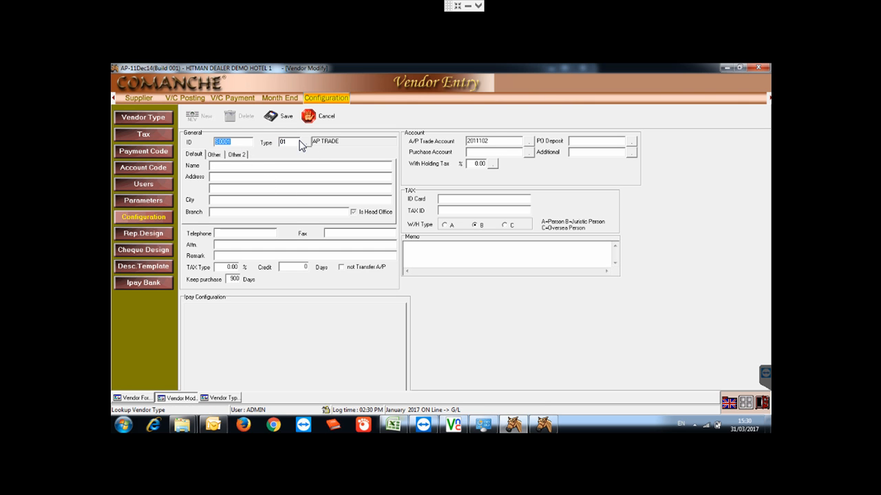
pyautogui.click(289, 141)
pyautogui.click(476, 141)
pyautogui.click(259, 167)
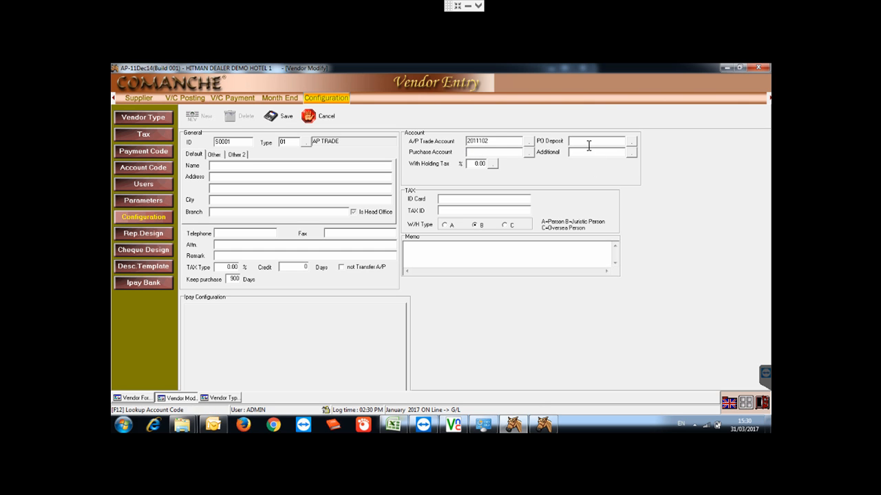
pyautogui.doubleClick(465, 140)
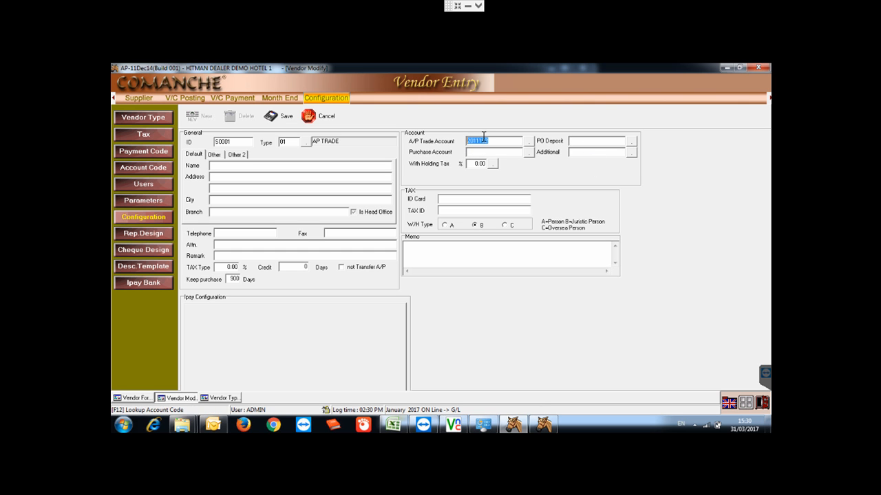
pyautogui.click(585, 141)
pyautogui.click(523, 258)
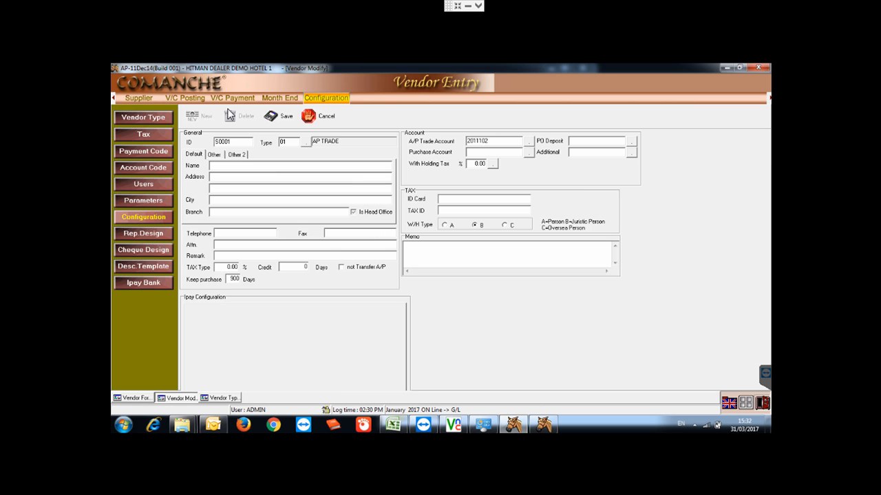
# - Return to the supplier list, review the monthly Amount and Payment table, and close the vendor form
pyautogui.click(141, 117)
pyautogui.click(136, 100)
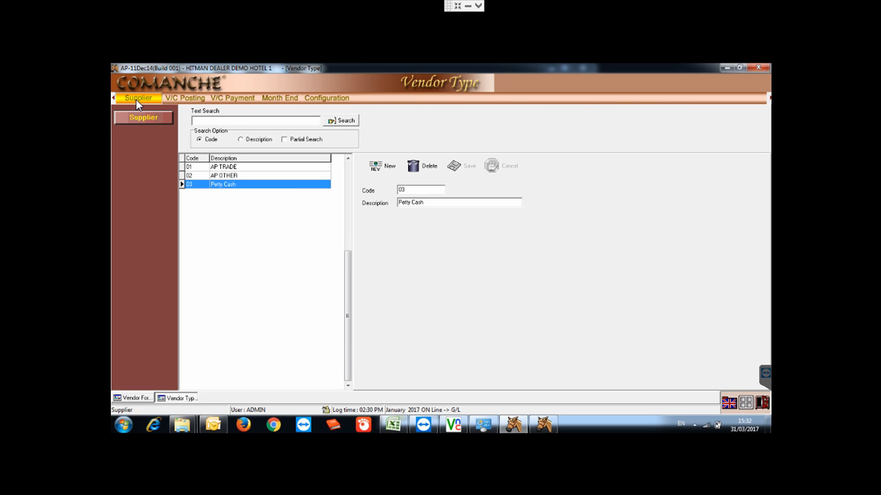
pyautogui.click(135, 116)
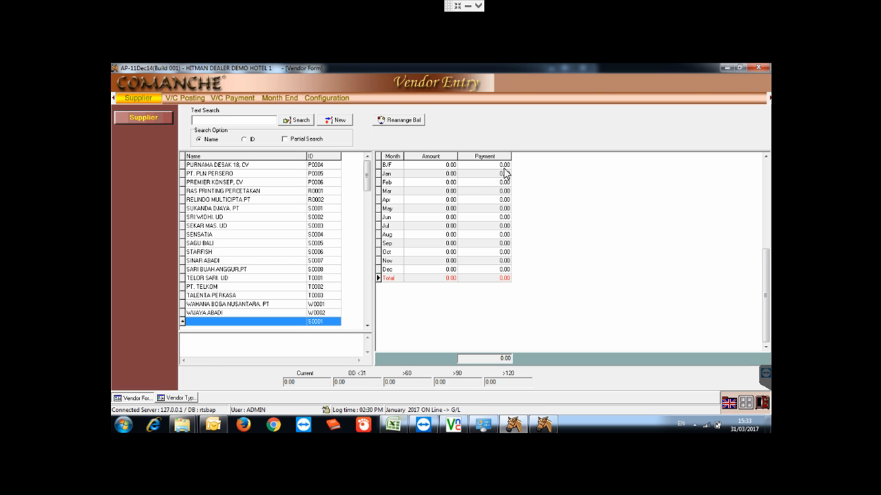
pyautogui.click(485, 184)
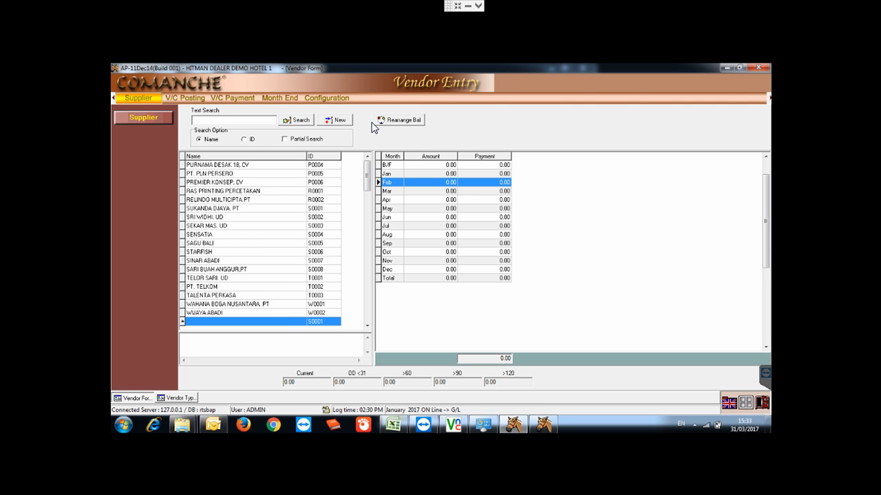
pyautogui.click(762, 404)
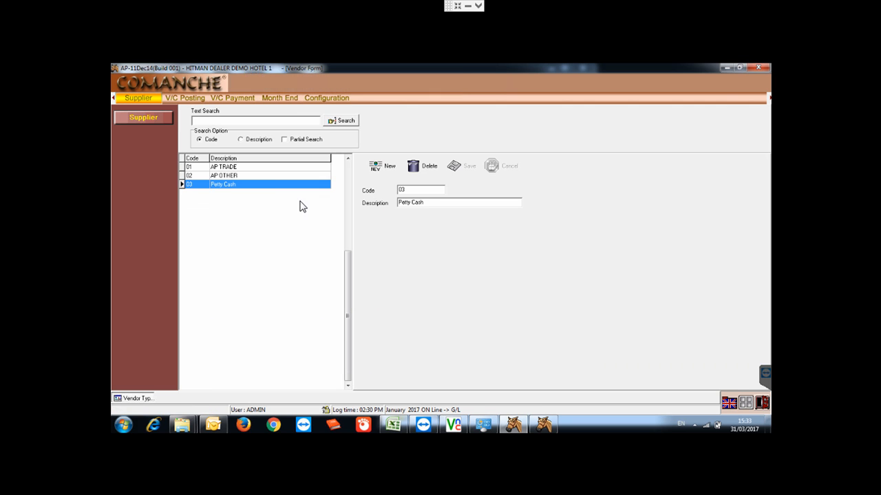
# - Open the inventory posting list for assigning voucher numbers and view the group and store breakdown of the first receipt
pyautogui.click(188, 97)
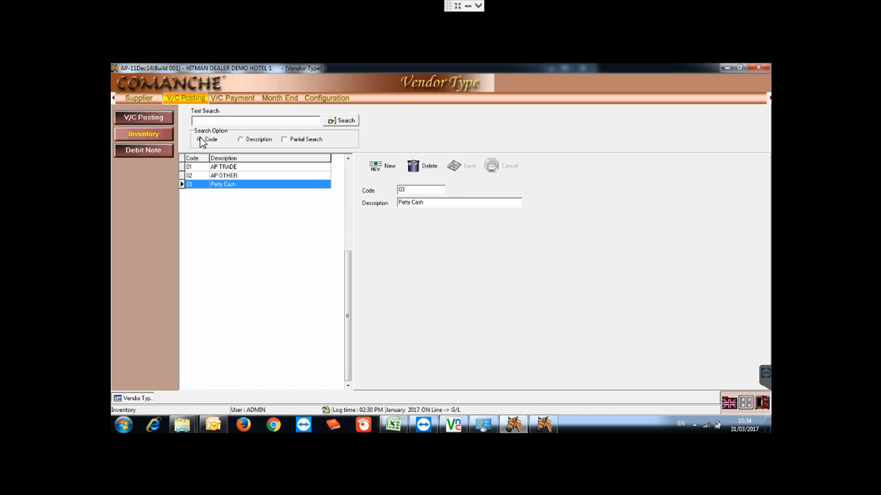
pyautogui.click(152, 148)
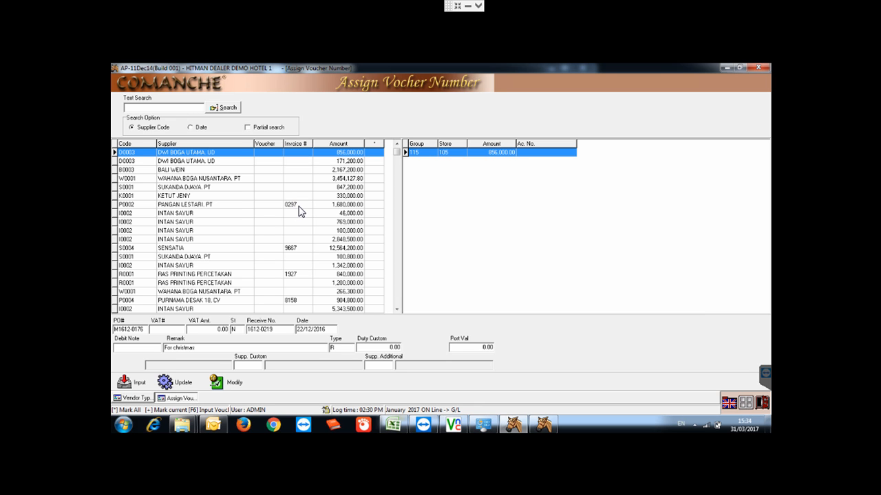
pyautogui.click(482, 209)
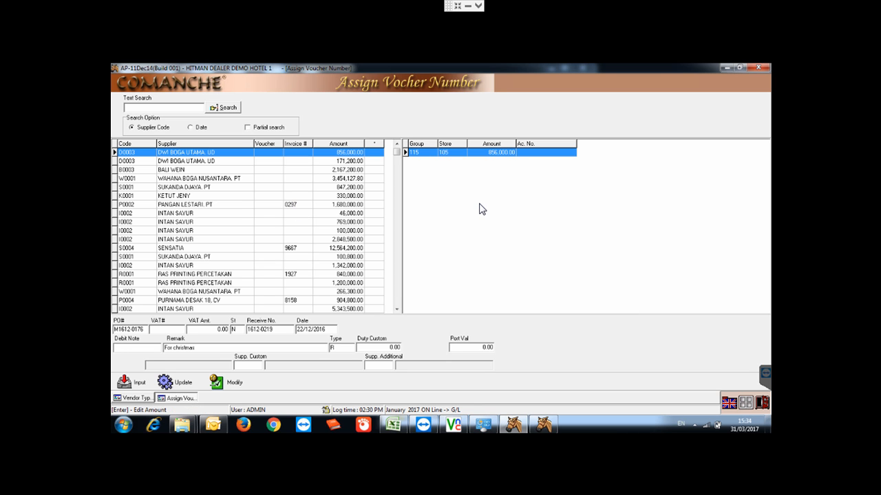
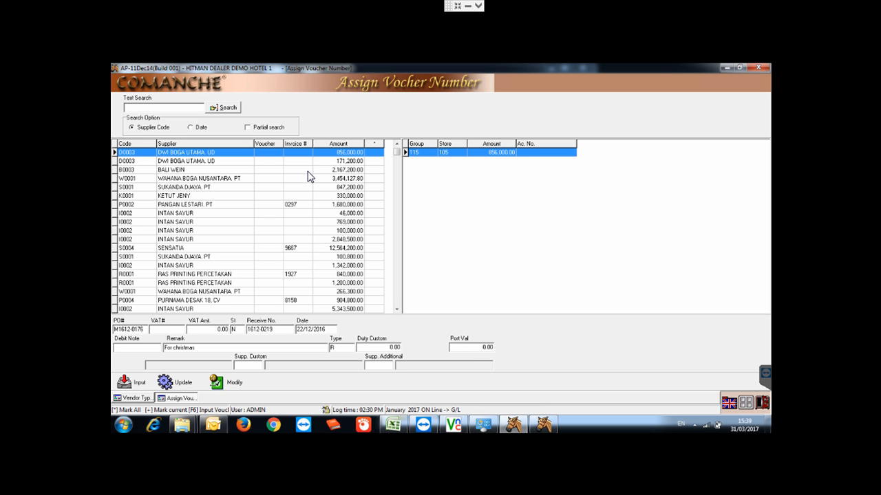
# - Mark the PANGAN LESTARI. PT receipt with invoice 0297 for voucher assignment
pyautogui.press('Down')
pyautogui.press('Down')
pyautogui.press('Down')
pyautogui.press('Down')
pyautogui.press('Down')
pyautogui.press('Down')
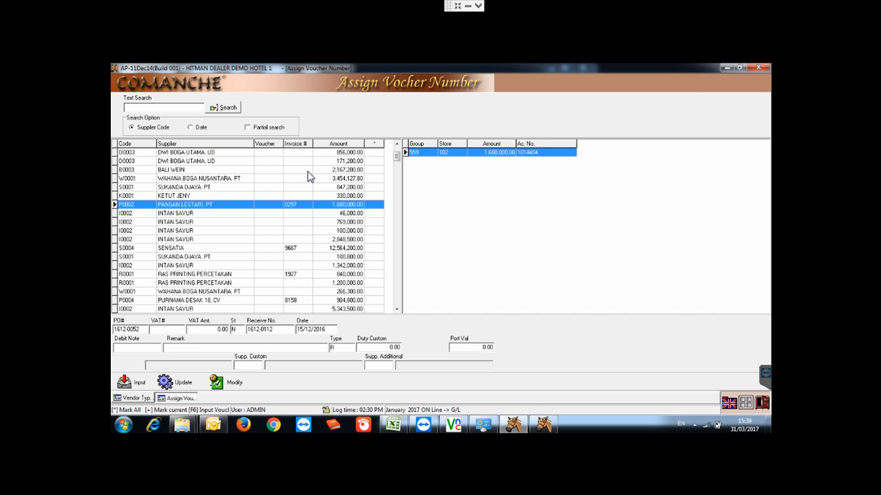
pyautogui.press('+')
# - Examine the group, store and account number details of the receipts next to the marked one
pyautogui.click(315, 231)
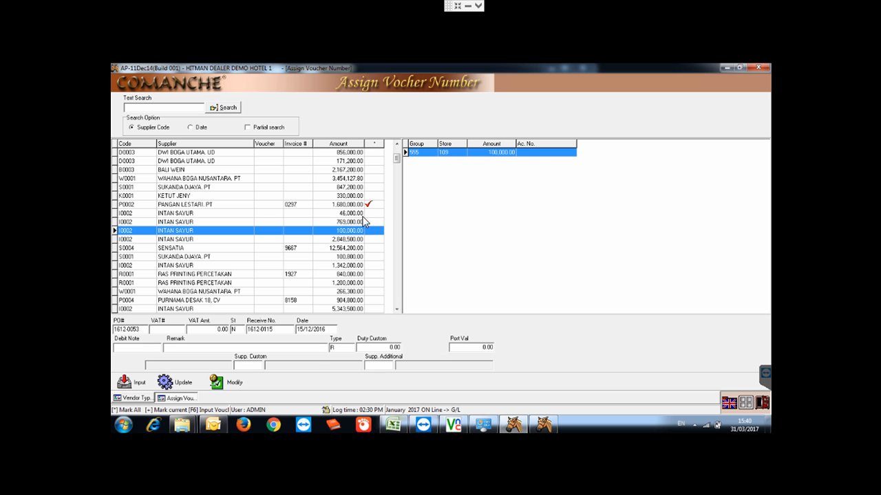
pyautogui.click(362, 213)
pyautogui.click(361, 204)
pyautogui.click(355, 214)
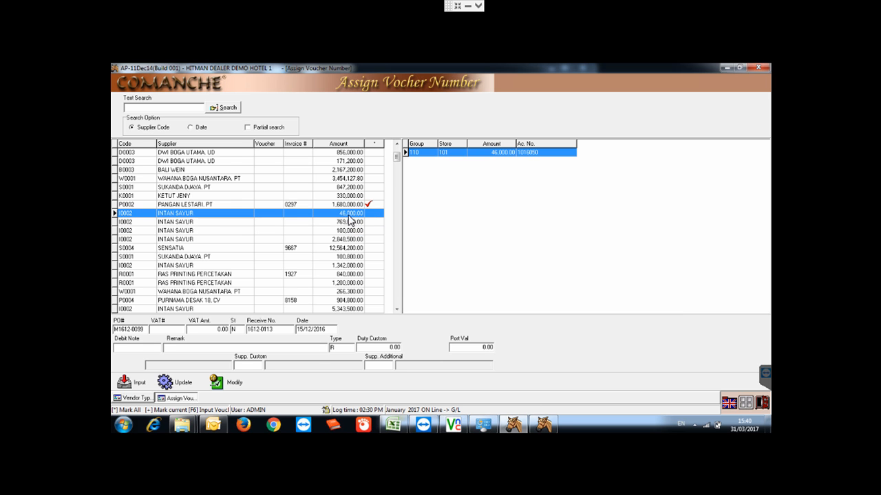
pyautogui.click(342, 199)
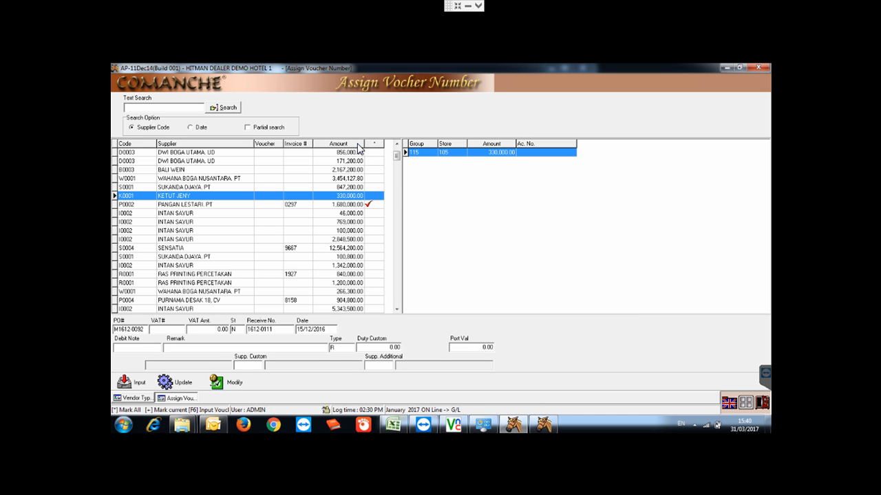
pyautogui.click(552, 150)
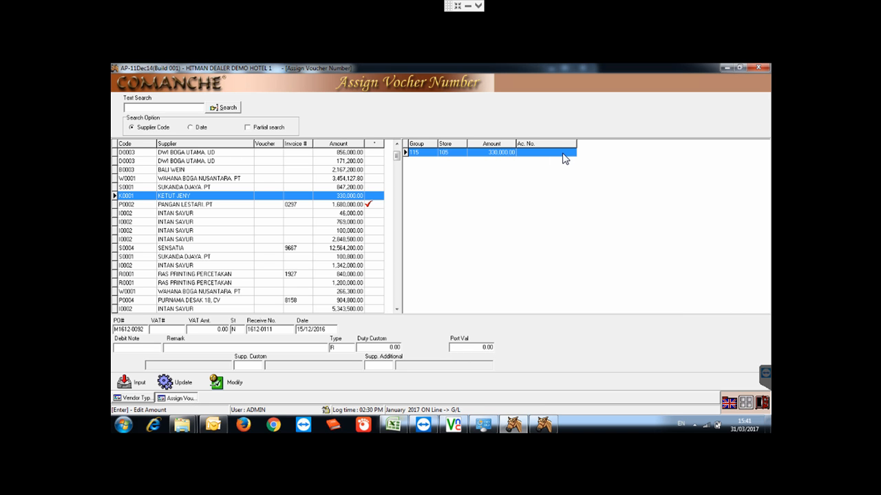
# - Review the marked PANGAN LESTARI. PT receipt in the voucher entry modification dialog and accept it
pyautogui.click(355, 204)
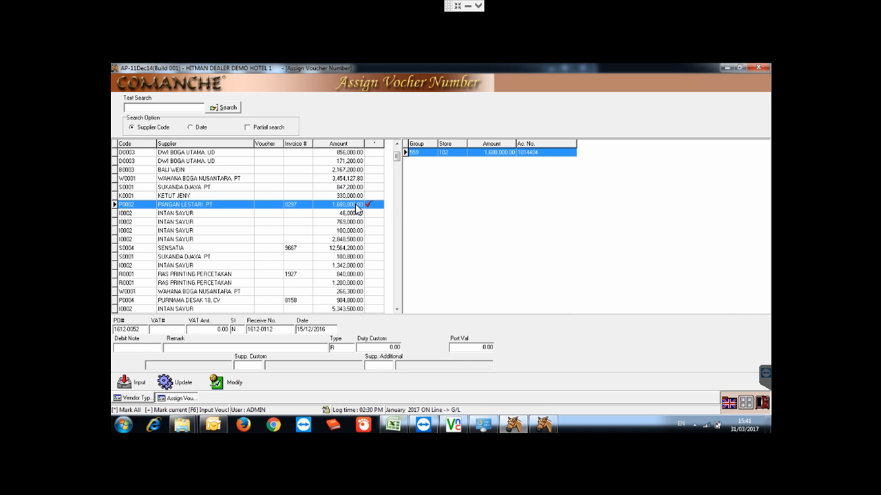
pyautogui.click(527, 151)
pyautogui.click(227, 384)
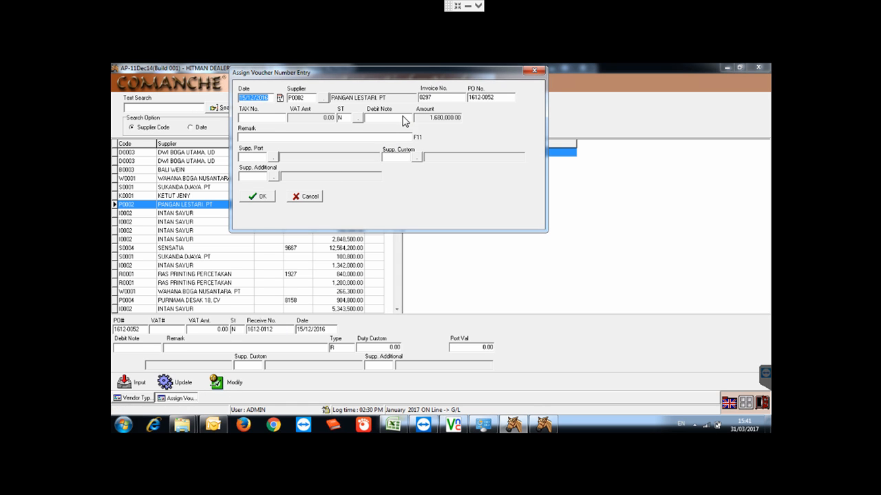
pyautogui.click(261, 196)
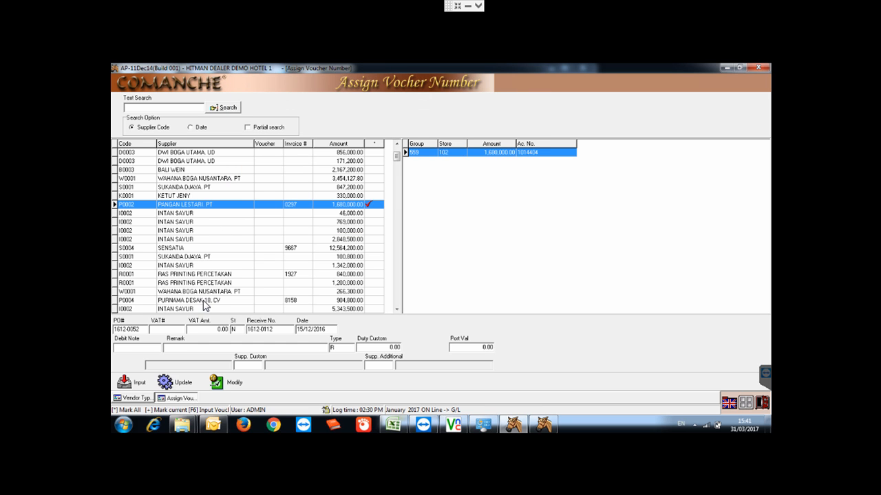
# - Input a voucher number for the marked PANGAN LESTARI. PT receipt and update it to voucher posting
pyautogui.click(183, 386)
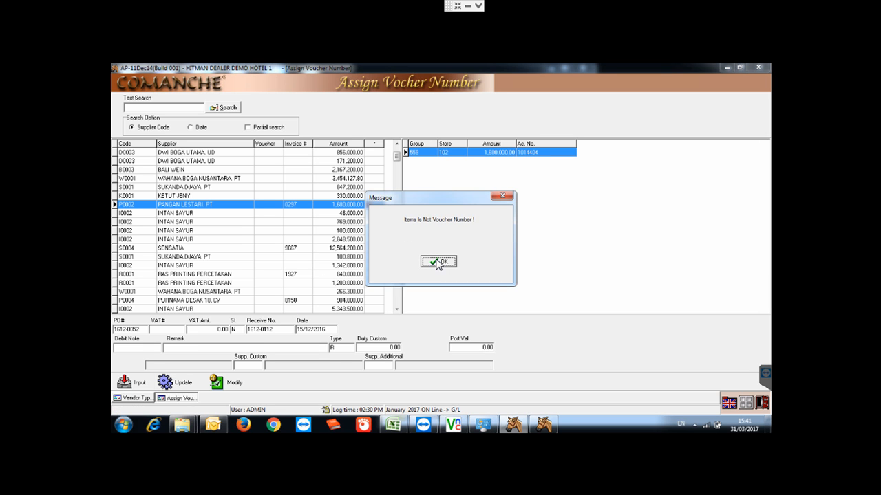
pyautogui.click(438, 263)
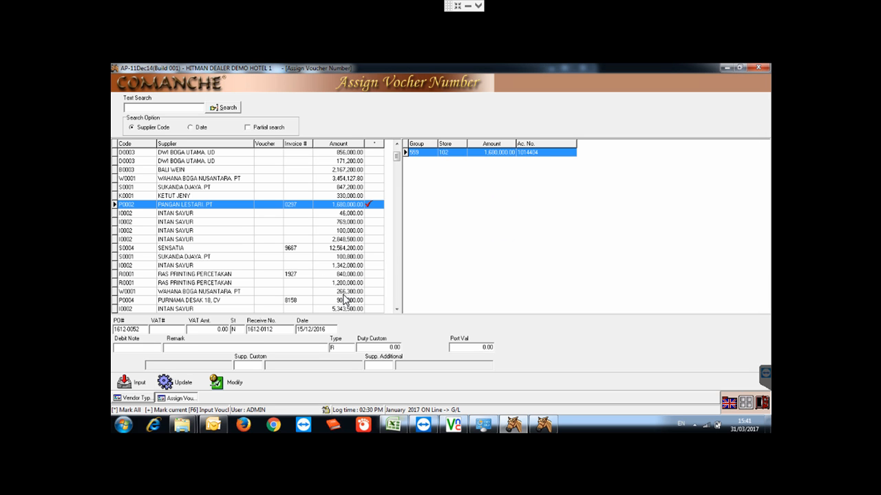
pyautogui.click(143, 383)
pyautogui.click(183, 388)
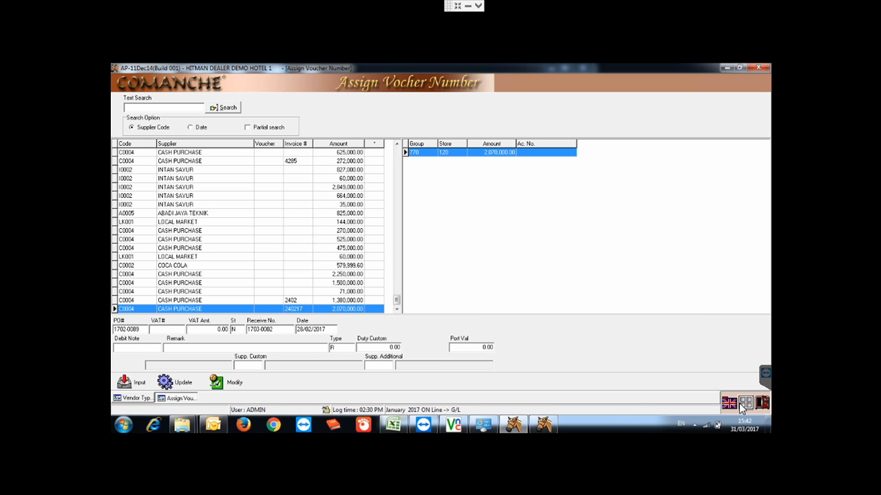
# - Open Voucher Posting and examine the supplier, amount and account lines of the early vouchers, mainly those with invoice numbers
pyautogui.moveTo(119, 103)
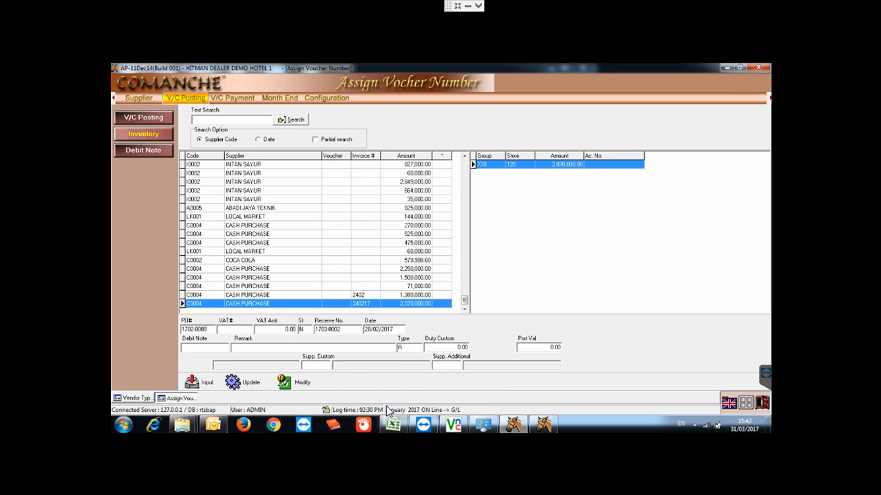
pyautogui.click(146, 118)
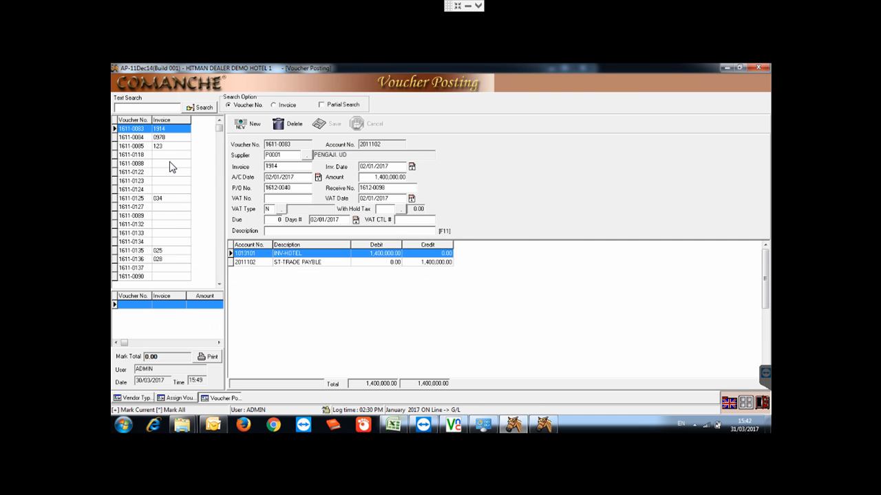
pyautogui.click(174, 276)
pyautogui.click(170, 259)
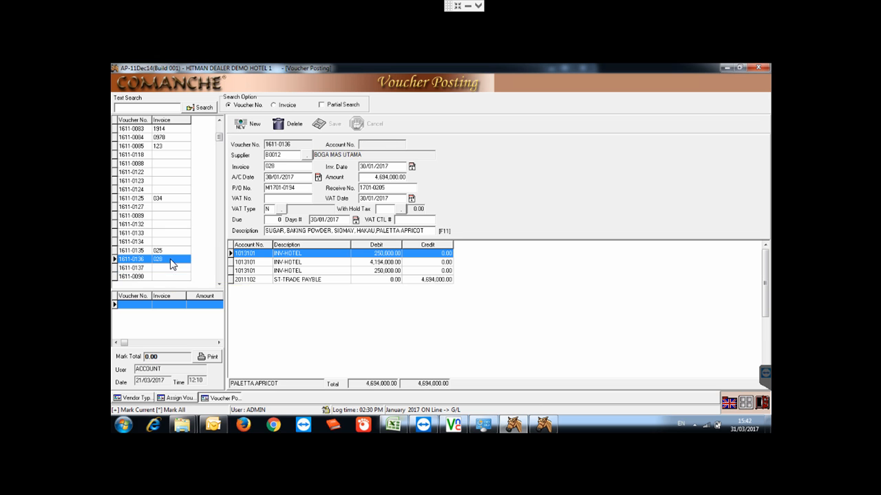
pyautogui.click(163, 202)
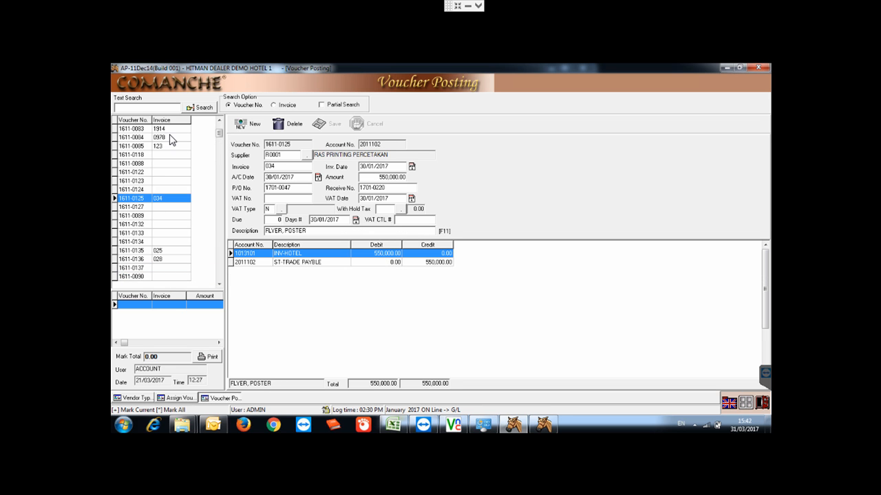
pyautogui.click(162, 129)
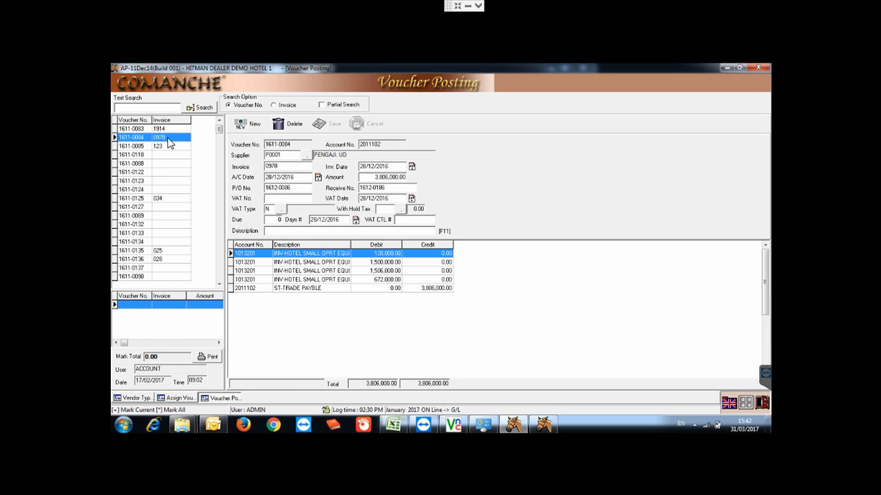
pyautogui.click(166, 147)
pyautogui.click(168, 199)
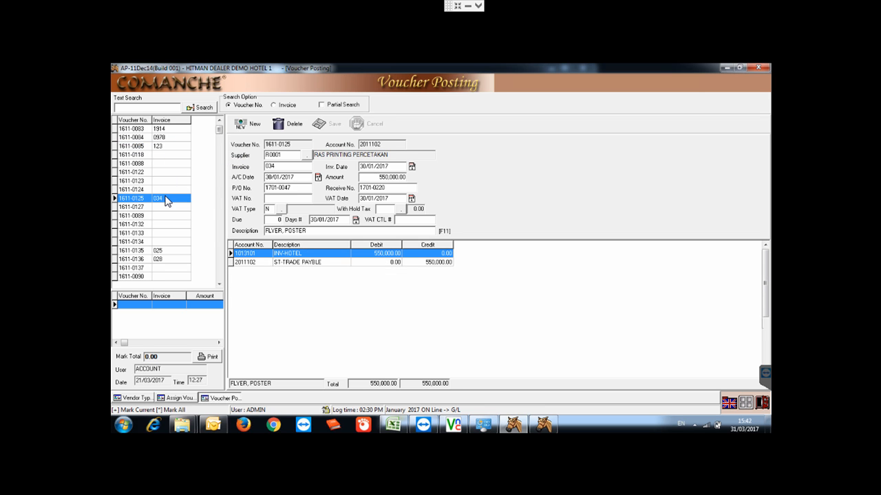
pyautogui.click(157, 251)
pyautogui.click(159, 260)
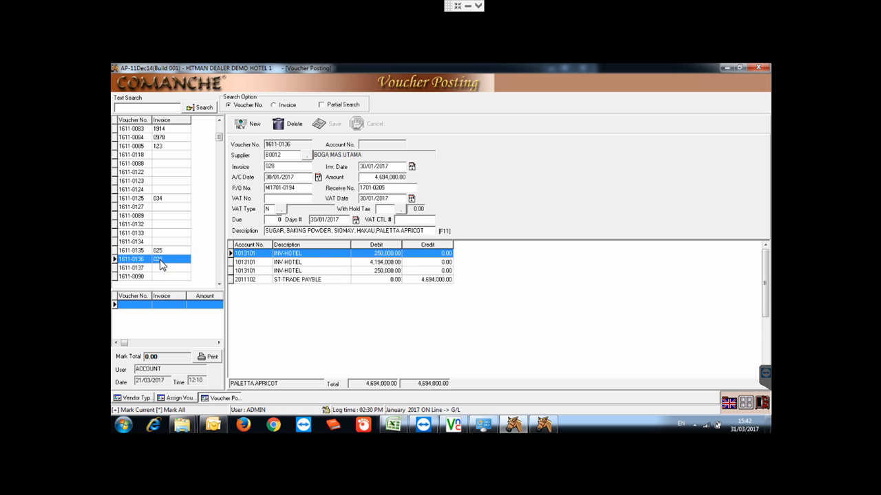
pyautogui.click(165, 268)
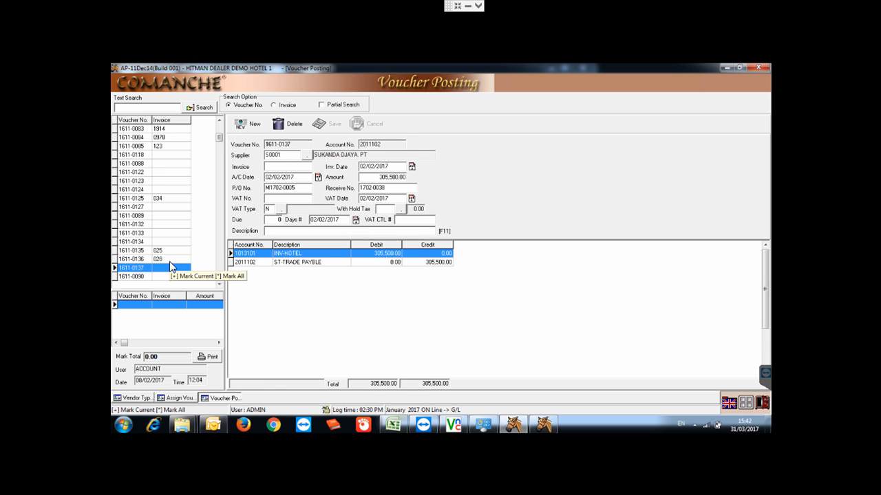
# - Browse back through the vouchers between 1611-0090 and 1611-0127 and examine their debit and credit entries
pyautogui.press('Down')
pyautogui.press('Up')
pyautogui.press('Up')
pyautogui.press('Up')
pyautogui.press('Up')
pyautogui.press('Up')
pyautogui.press('Up')
pyautogui.press('Up')
pyautogui.press('Up')
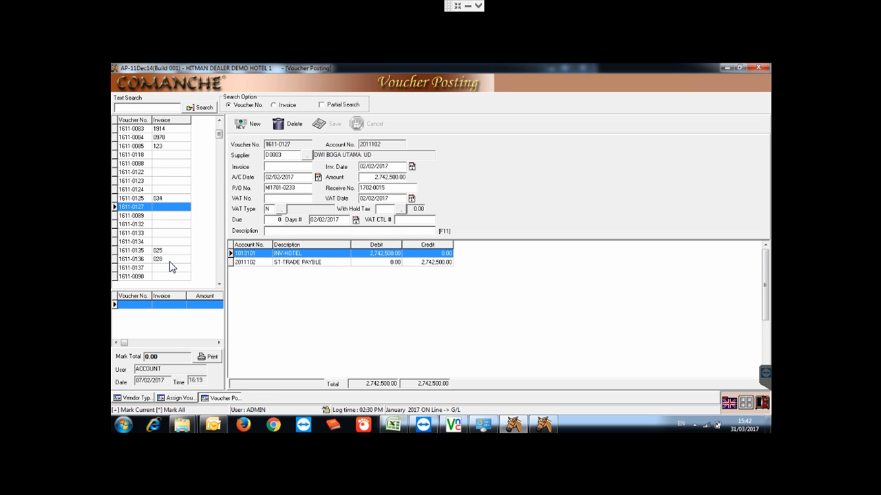
pyautogui.press('Down')
# - Locate the voucher for invoice 0297 near the end of the voucher list and compare it with neighbouring vouchers
pyautogui.moveTo(218, 202); pyautogui.dragTo(223, 300)
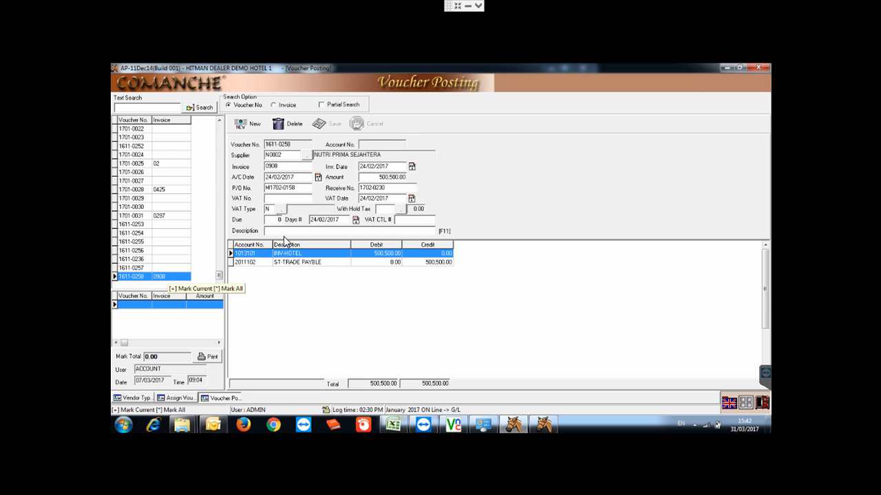
pyautogui.click(155, 216)
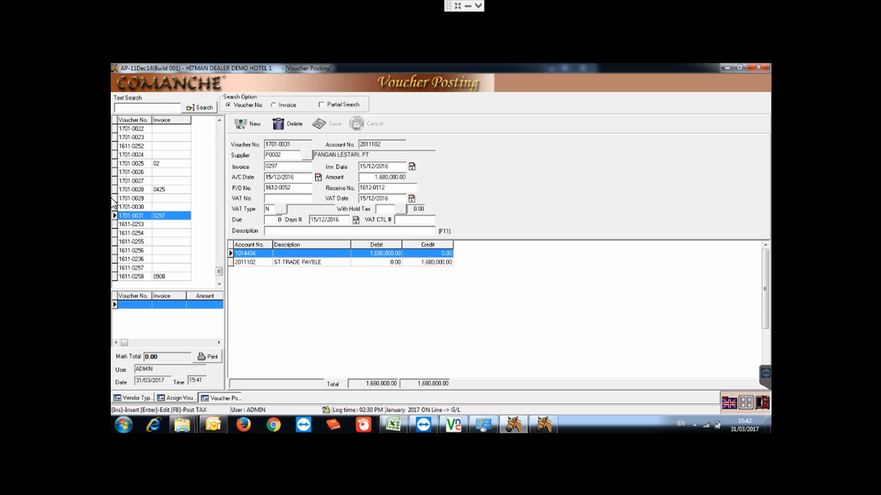
pyautogui.click(165, 193)
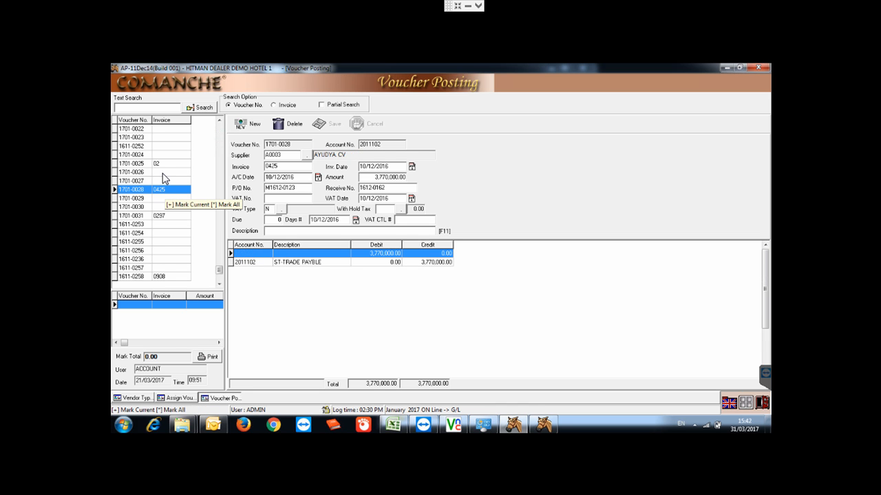
pyautogui.click(163, 167)
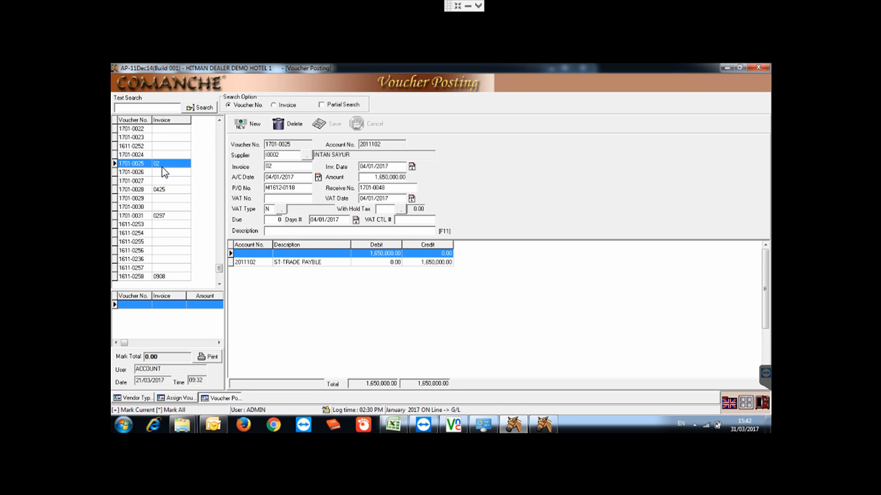
pyautogui.click(164, 217)
pyautogui.click(164, 277)
pyautogui.click(167, 265)
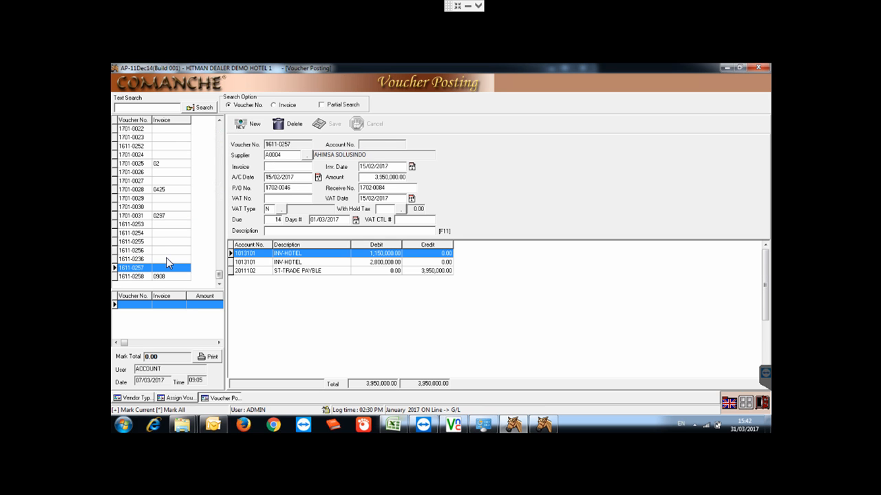
# - Browse back through the vouchers from 1611-0257 to 1701-0003 and examine their posting details
pyautogui.press('Up')
pyautogui.press('Up')
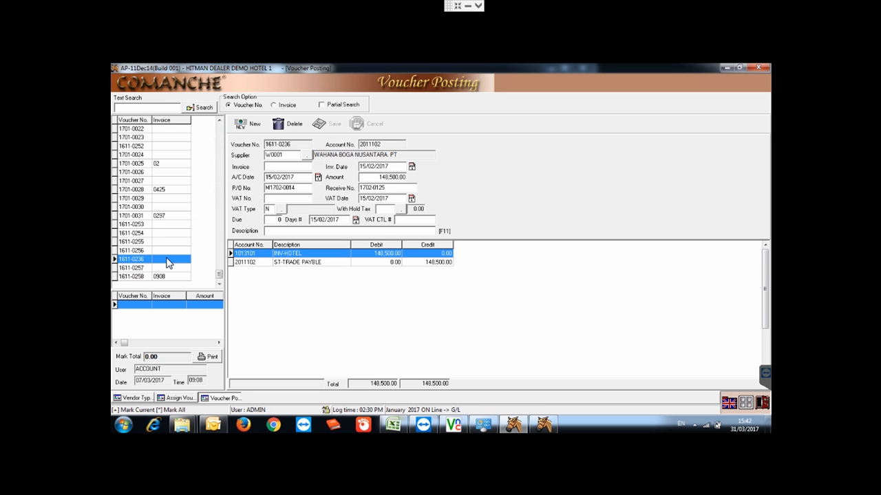
pyautogui.press('Up')
pyautogui.press('Up')
pyautogui.press('Up')
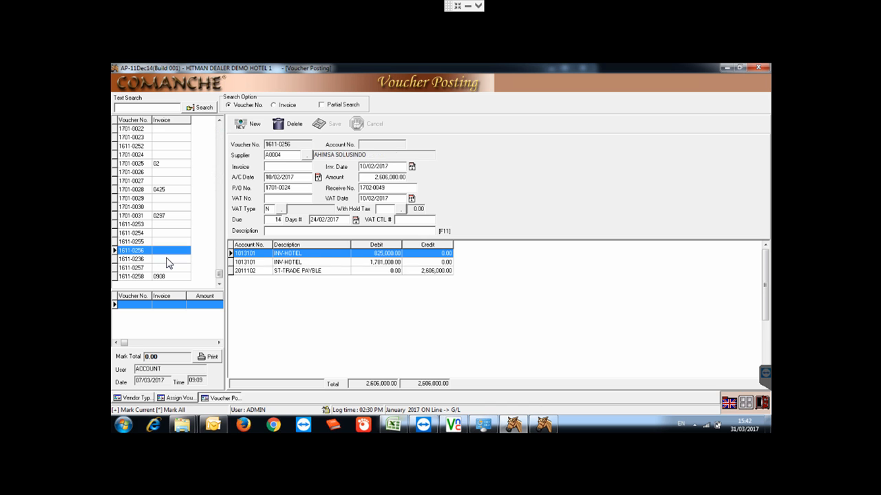
pyautogui.press('Up')
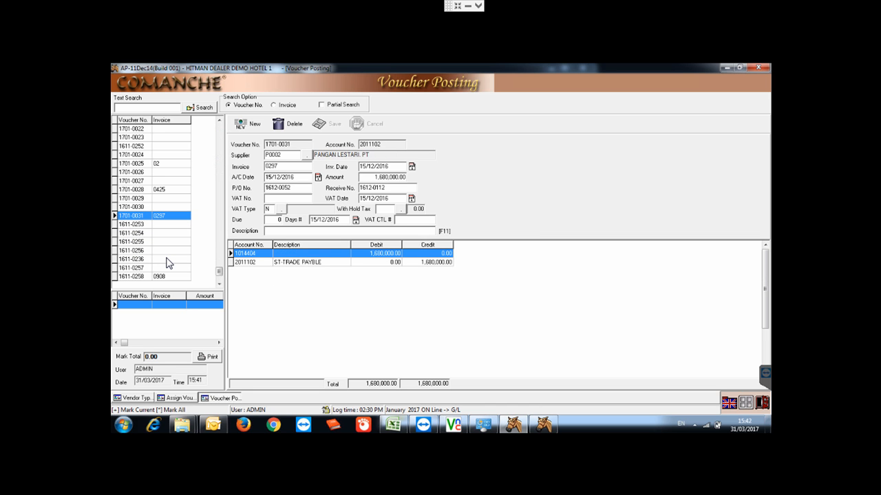
pyautogui.press('Up')
pyautogui.press('Up')
pyautogui.press('Up')
pyautogui.press('Up')
pyautogui.press('Up')
pyautogui.press('Up')
pyautogui.press('Up')
pyautogui.press('Up')
pyautogui.press('Up')
pyautogui.press('Up')
pyautogui.press('Up')
pyautogui.press('Up')
pyautogui.press('Up')
pyautogui.press('Up')
pyautogui.press('Up')
pyautogui.press('Up')
pyautogui.press('Up')
pyautogui.press('Up')
pyautogui.press('Up')
pyautogui.press('Up')
pyautogui.press('Up')
pyautogui.press('Up')
pyautogui.press('Up')
pyautogui.press('Up')
pyautogui.press('Up')
pyautogui.press('Up')
pyautogui.press('Up')
pyautogui.press('Up')
pyautogui.press('Up')
pyautogui.press('Up')
pyautogui.press('Up')
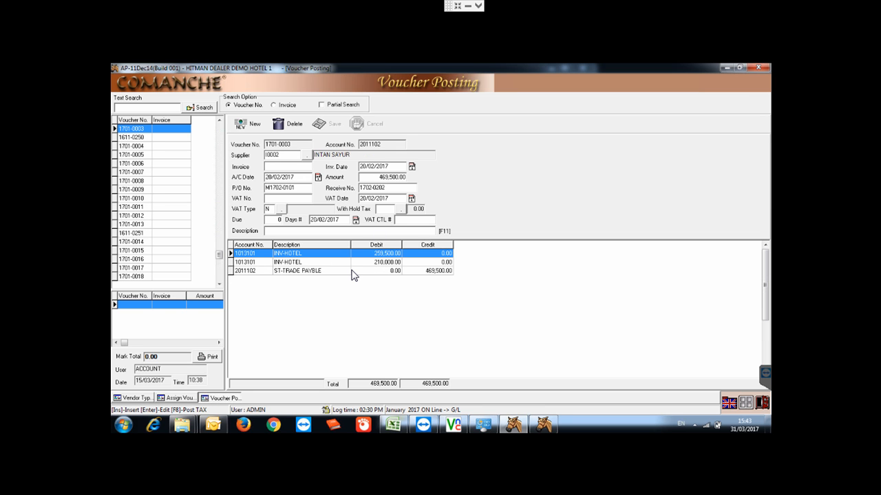
# - Examine the two INV-HOTEL debit lines and the ST-TRADE PAYBLE credit line of voucher 1701-0003
pyautogui.click(303, 263)
pyautogui.click(288, 253)
pyautogui.click(324, 272)
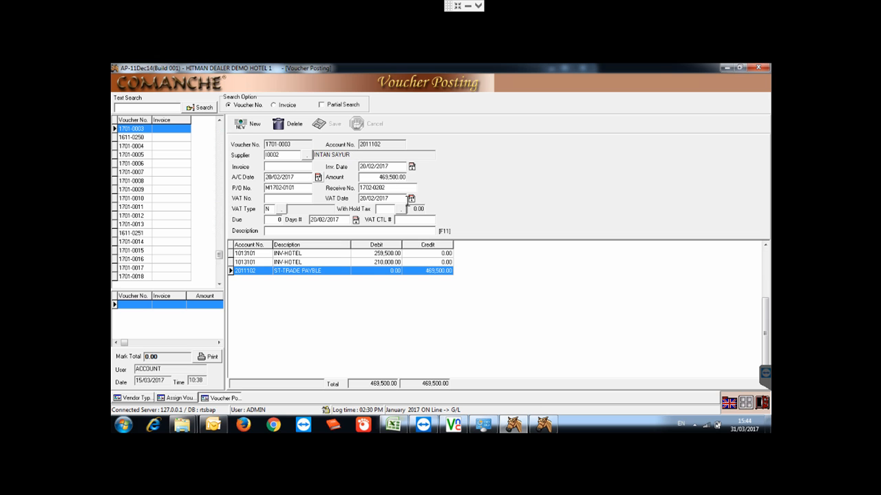
pyautogui.click(402, 254)
pyautogui.click(402, 263)
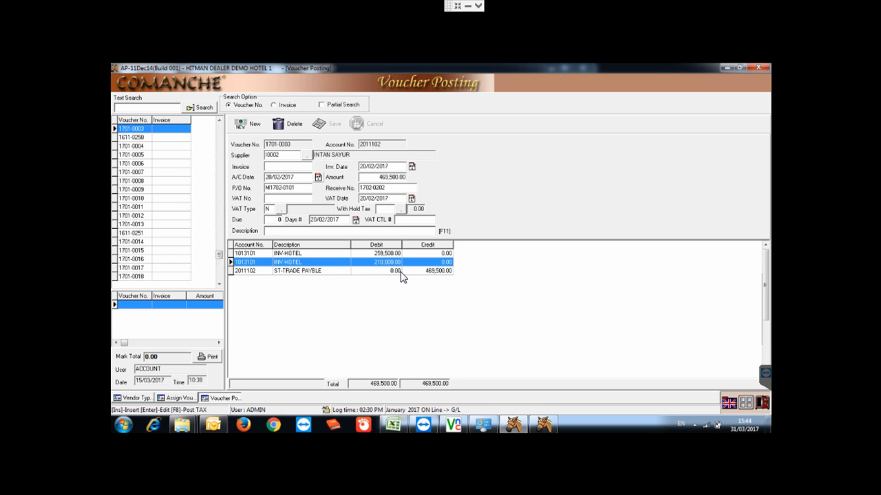
pyautogui.click(402, 272)
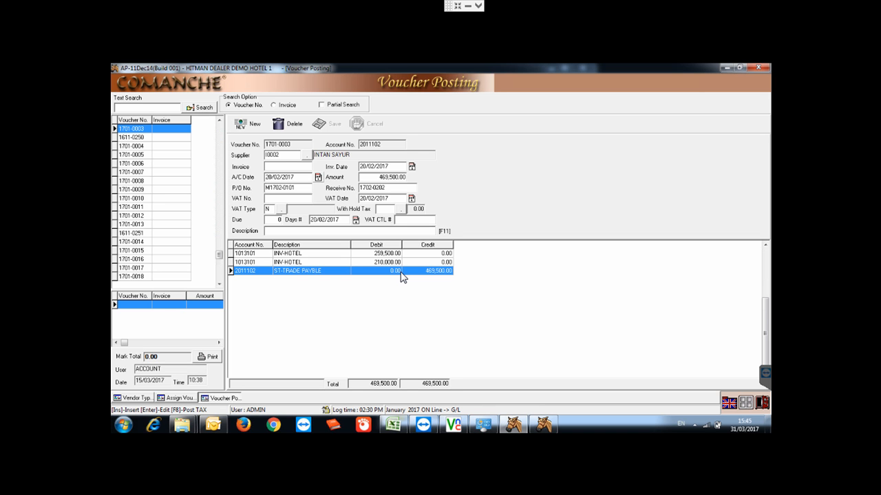
# - Close the Voucher Posting, Assign Voucher Number and Vendor Type screens, and reopen Voucher Posting on its own
pyautogui.click(761, 405)
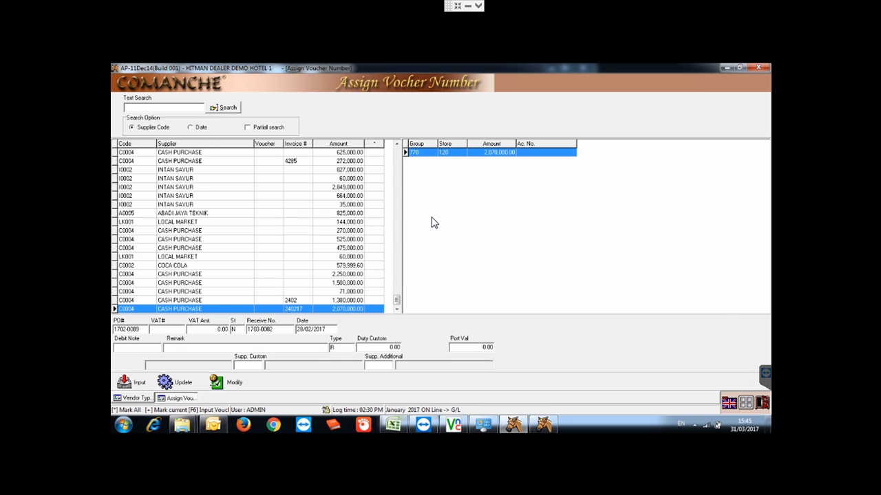
pyautogui.click(762, 405)
pyautogui.click(762, 404)
pyautogui.click(148, 119)
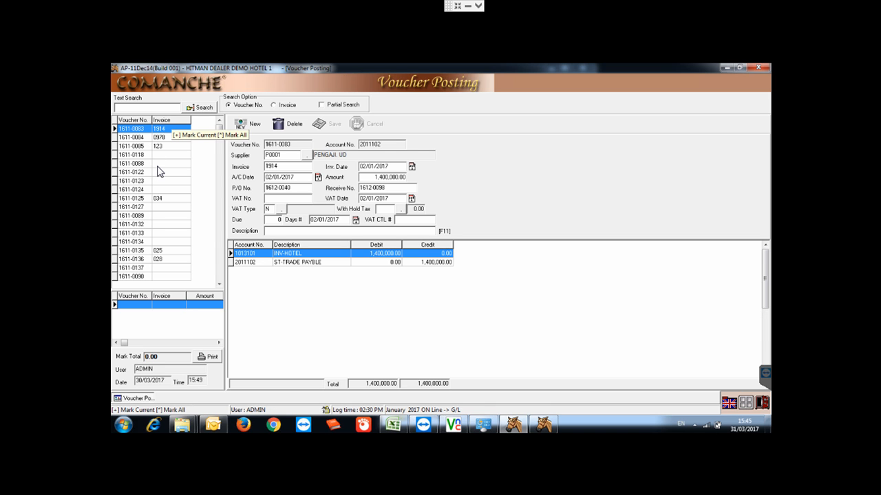
# - Mark voucher 1611-0083, look over the cancel-mark and update options for the marked voucher, and close Voucher Posting
pyautogui.rightClick(167, 129)
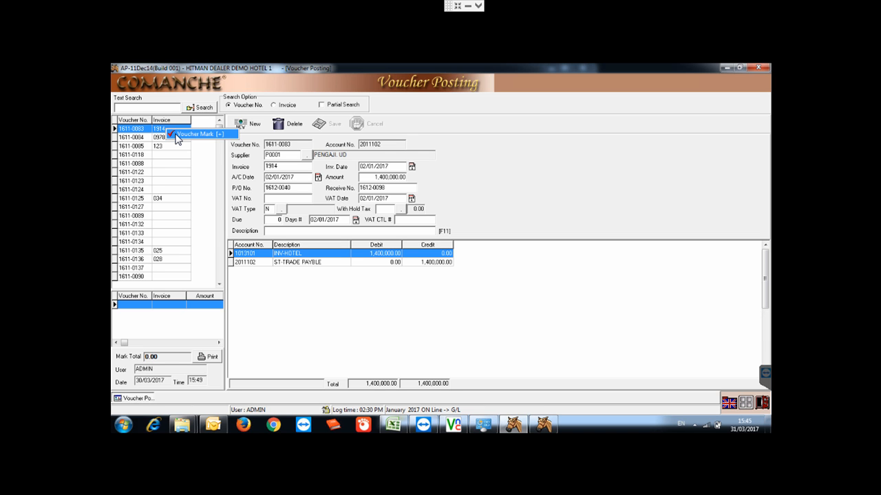
pyautogui.click(196, 133)
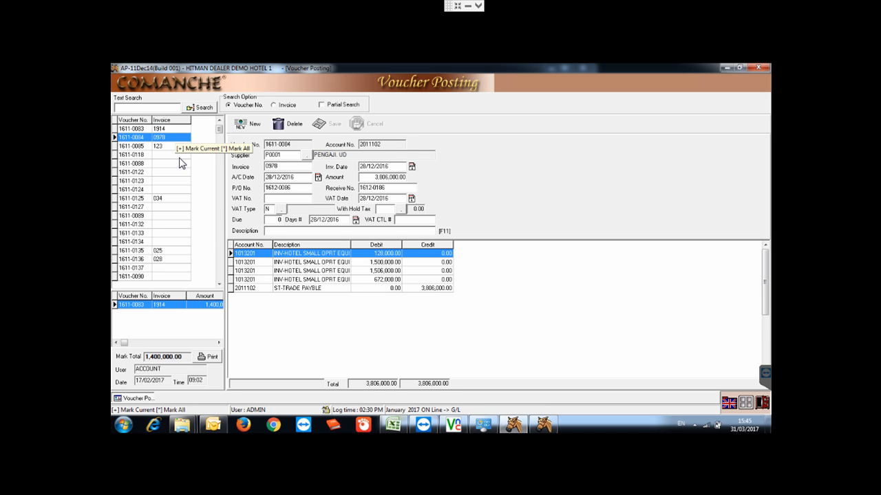
pyautogui.rightClick(167, 304)
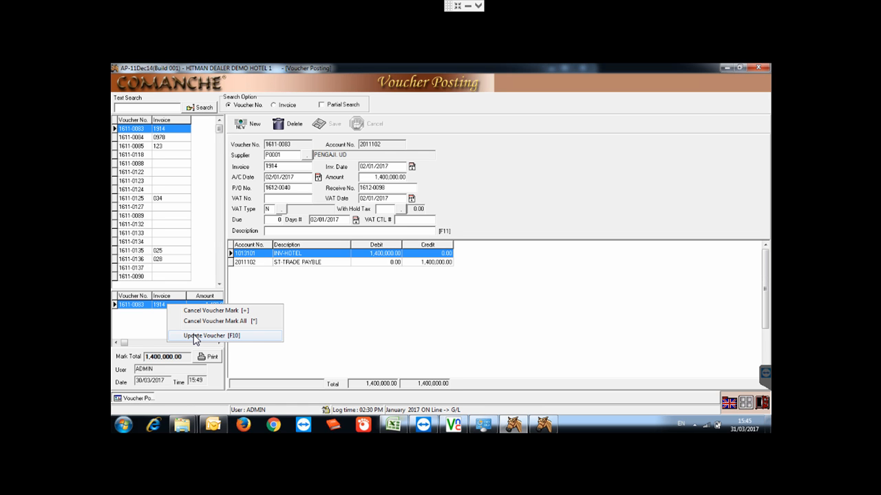
pyautogui.click(175, 227)
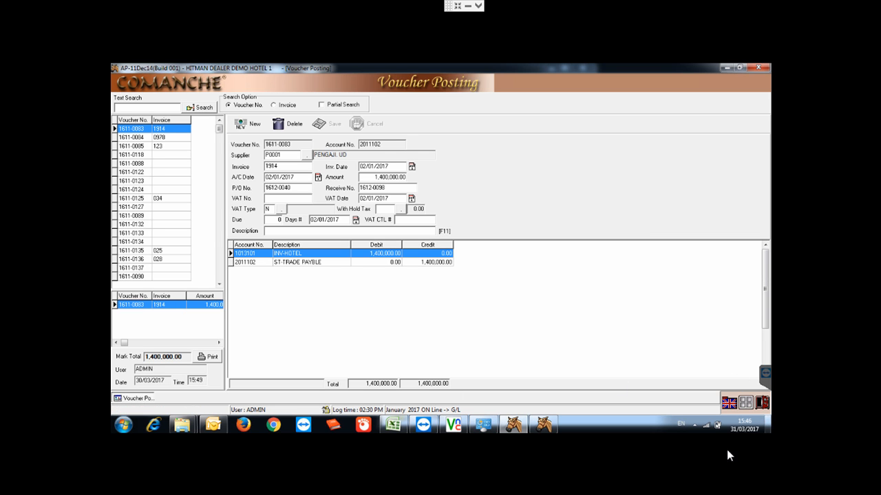
pyautogui.click(762, 403)
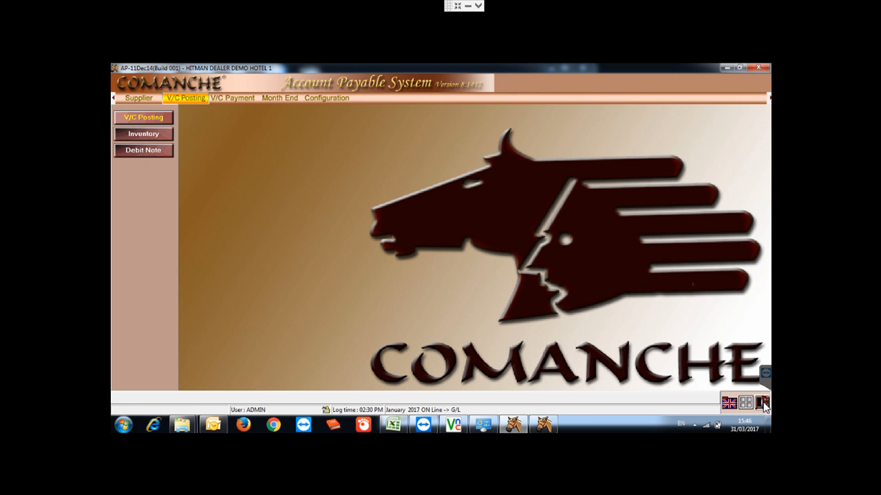
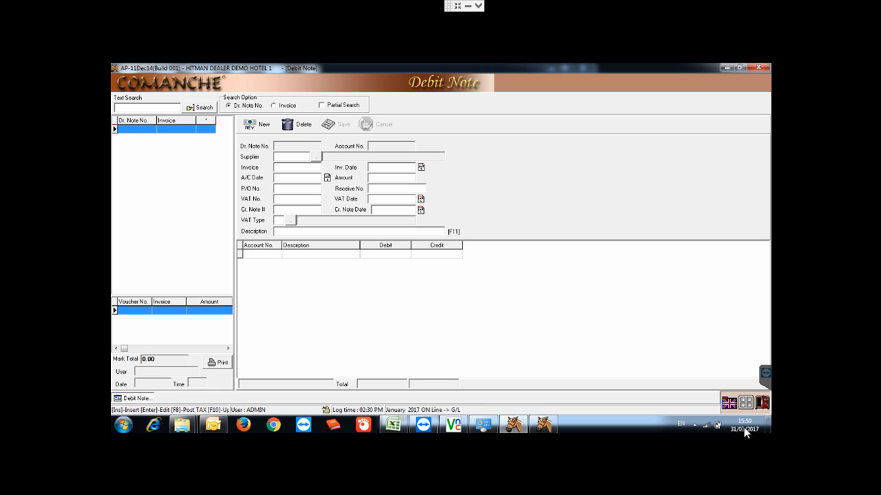
# - Close the Debit Note screen and open the Voucher Payment entry screen
pyautogui.click(762, 404)
pyautogui.click(234, 98)
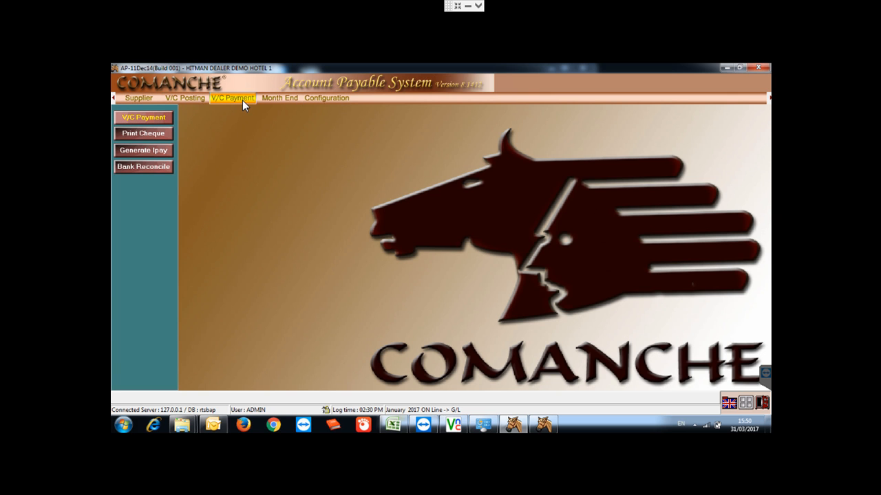
pyautogui.click(183, 98)
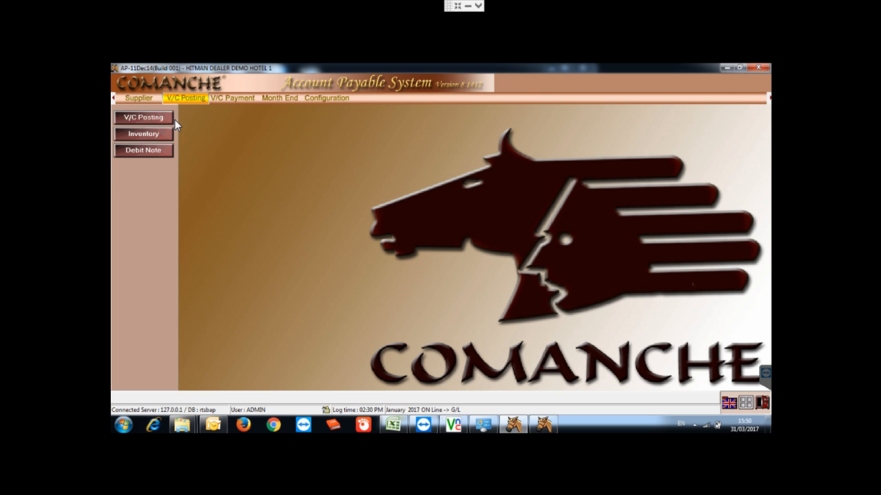
pyautogui.click(220, 101)
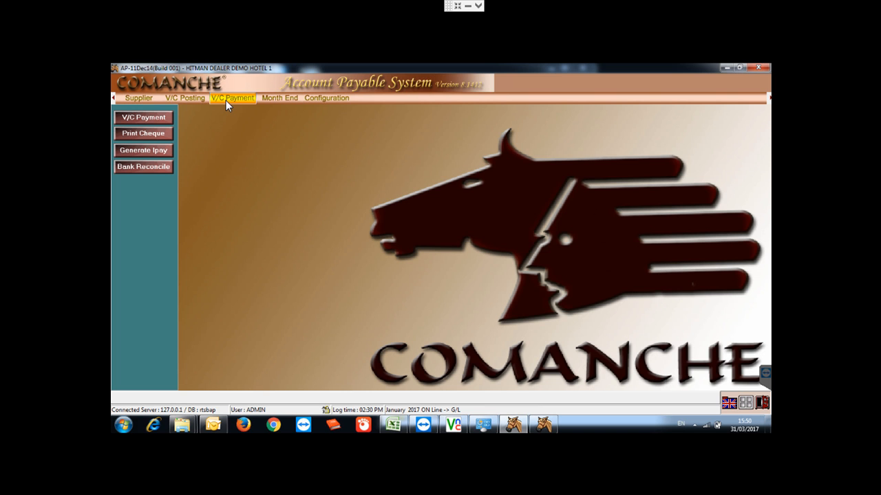
pyautogui.click(168, 118)
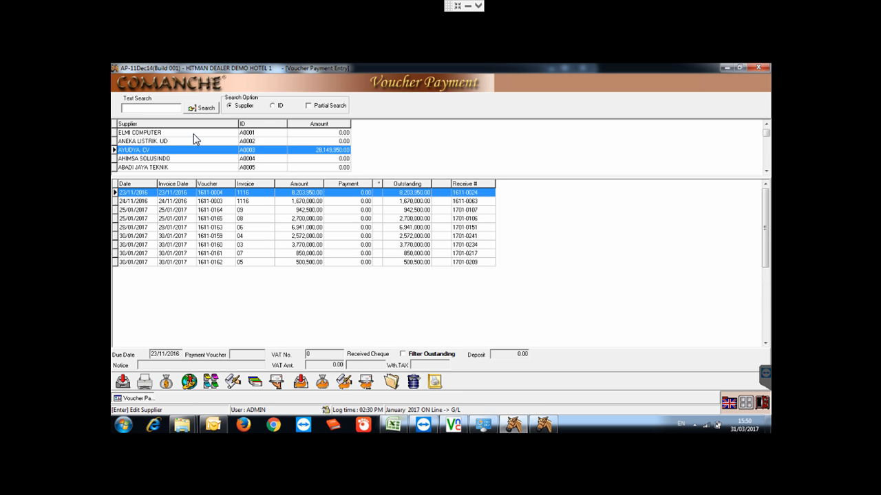
# - Examine the outstanding vouchers of supplier AYUDYA. CV, including 1611-0163 and the two entries for invoice 1116
pyautogui.click(251, 230)
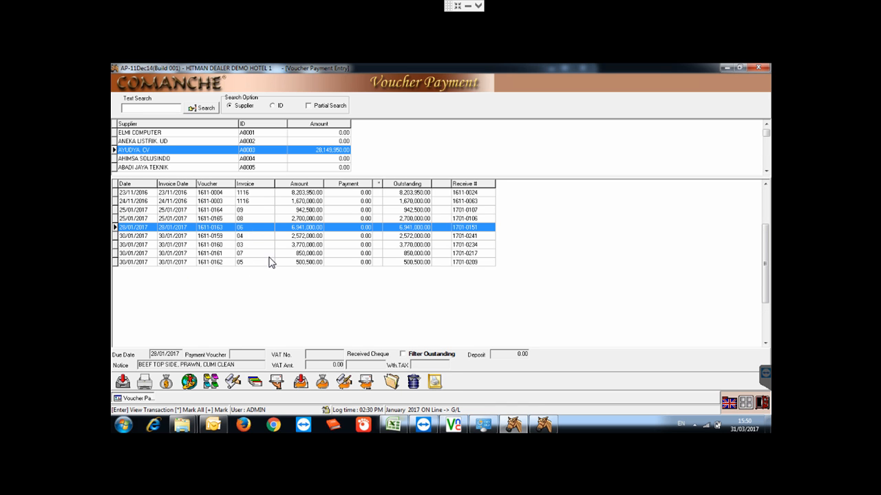
pyautogui.click(172, 149)
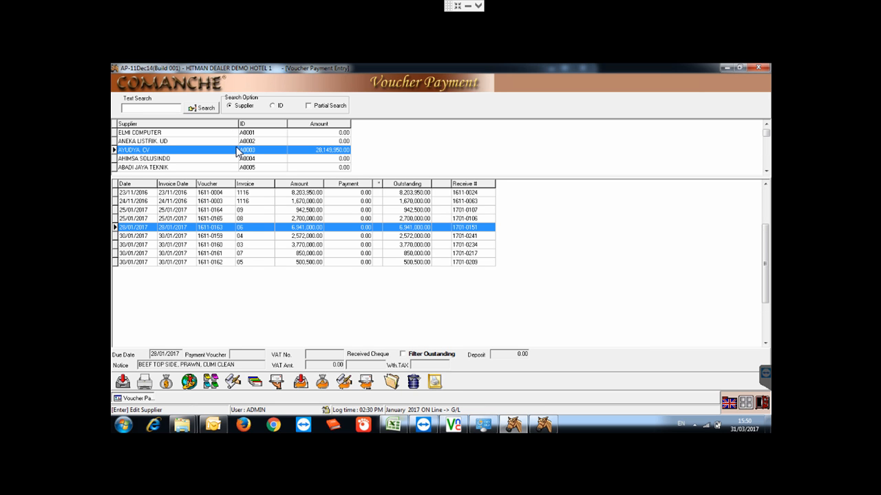
pyautogui.press('Tab')
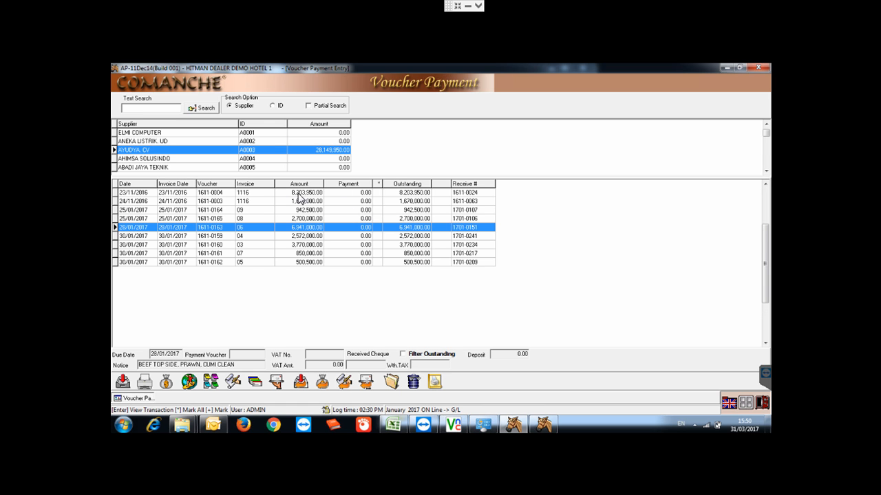
pyautogui.hotkey('shift', 'Tab')
pyautogui.press('Tab')
pyautogui.click(203, 201)
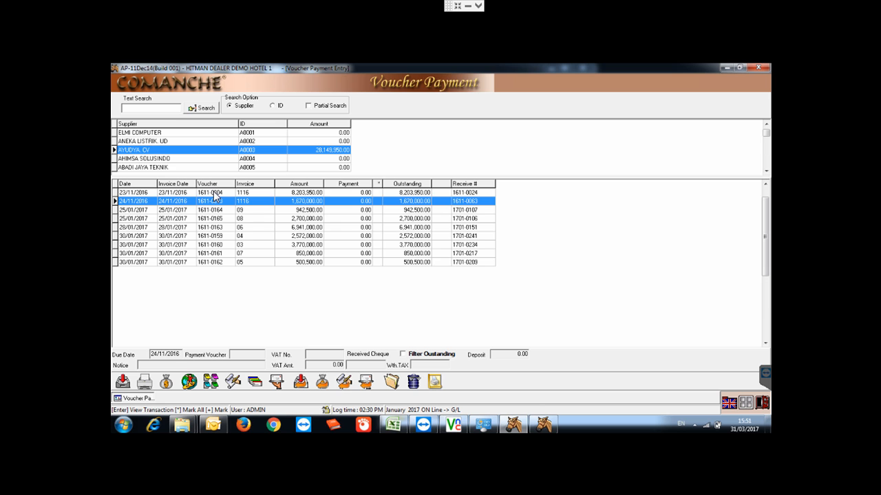
pyautogui.click(214, 193)
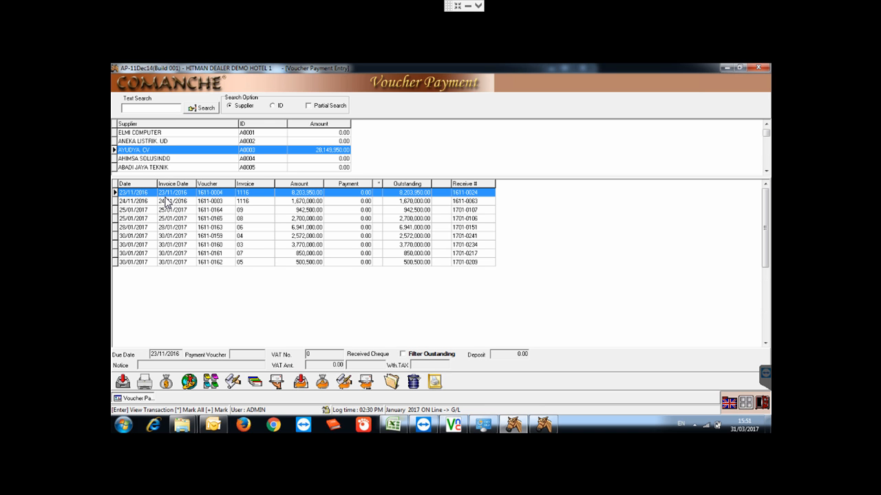
pyautogui.click(313, 196)
pyautogui.click(312, 203)
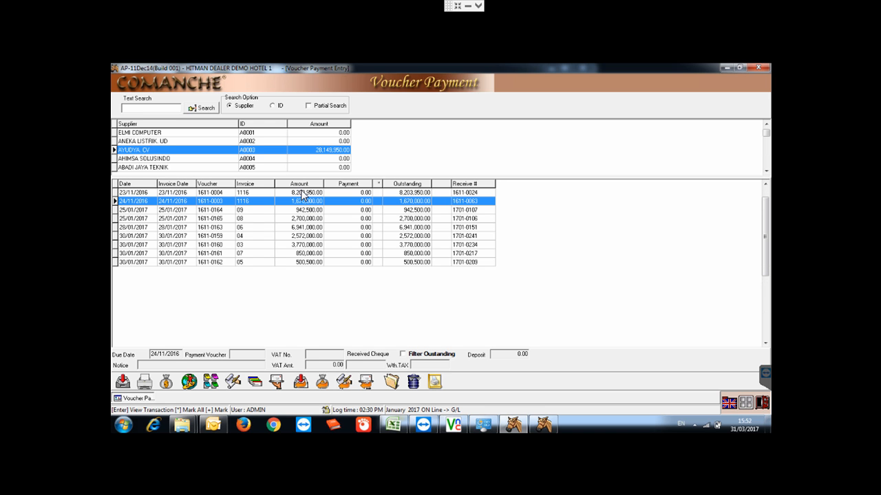
# - Mark voucher 1611-0004 of supplier AYUDYA. CV for payment
pyautogui.click(302, 192)
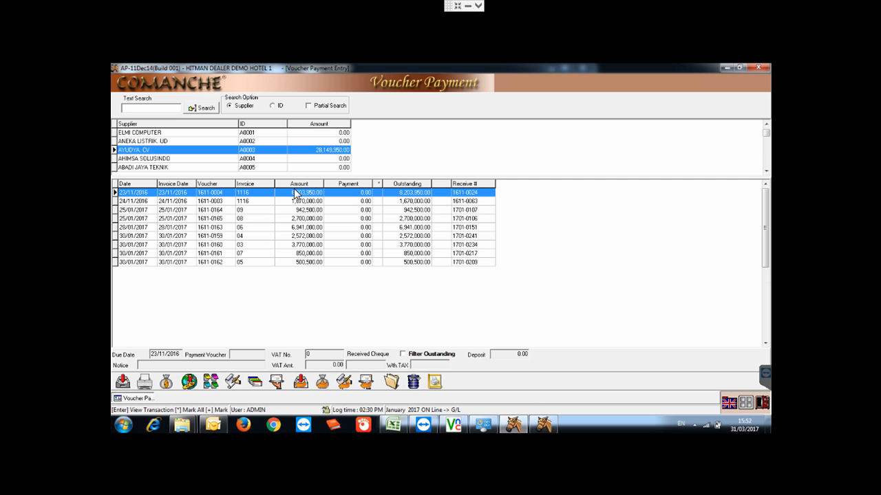
pyautogui.rightClick(296, 194)
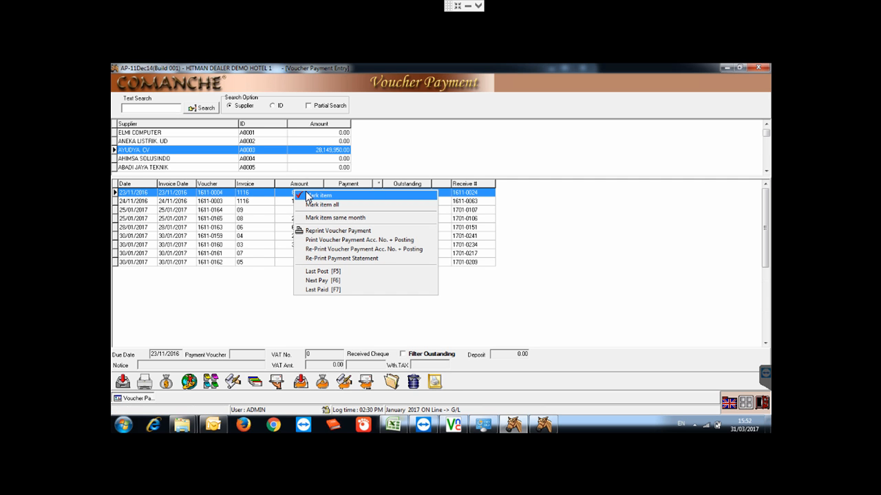
pyautogui.click(308, 197)
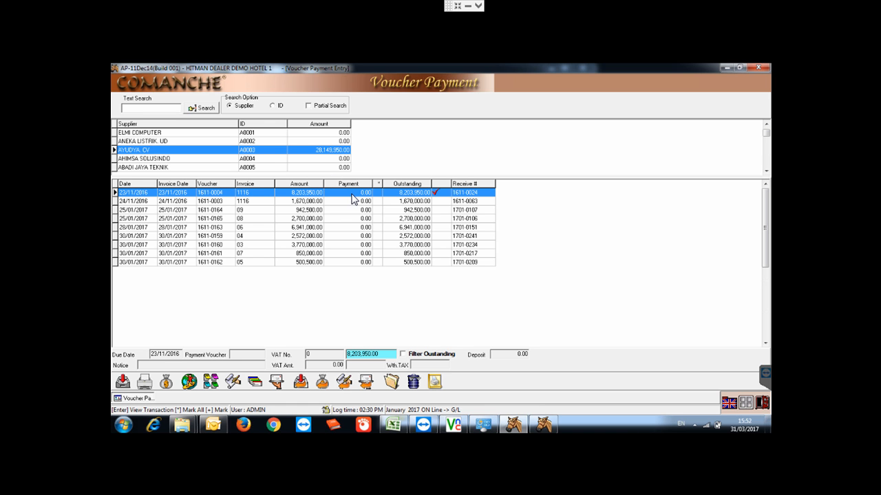
# - Assign a payment voucher dated 31/03/2017 with bank code 01 (BANK BRI), leave the cheque details blank, and skip printing the statement transfer
pyautogui.click(124, 382)
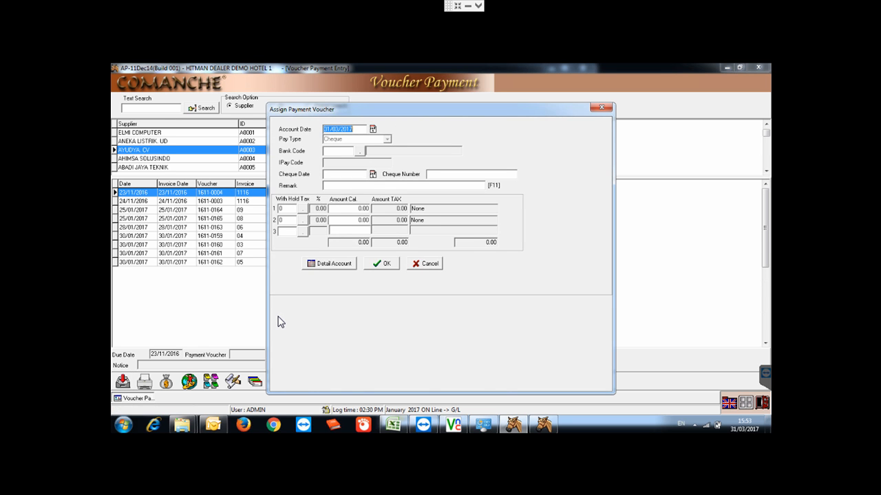
pyautogui.click(363, 152)
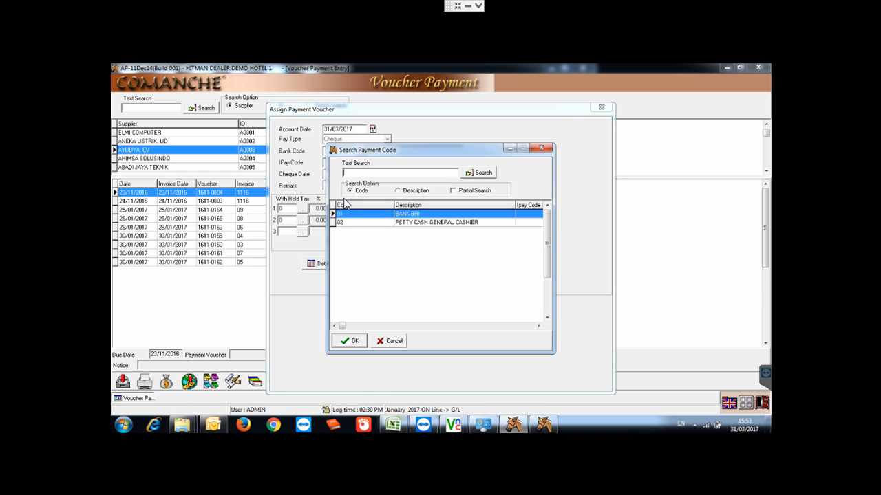
pyautogui.doubleClick(430, 212)
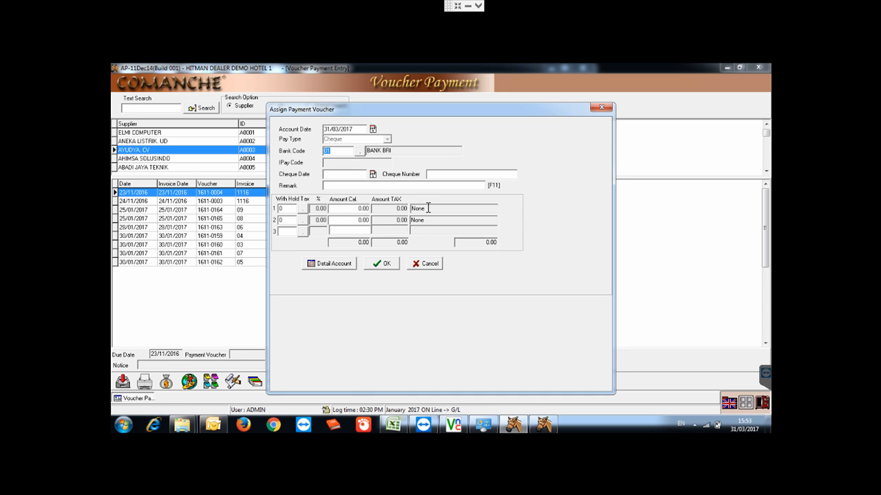
pyautogui.click(340, 173)
pyautogui.moveTo(332, 153); pyautogui.dragTo(295, 157)
pyautogui.click(337, 171)
pyautogui.click(445, 176)
pyautogui.moveTo(329, 115); pyautogui.dragTo(519, 95)
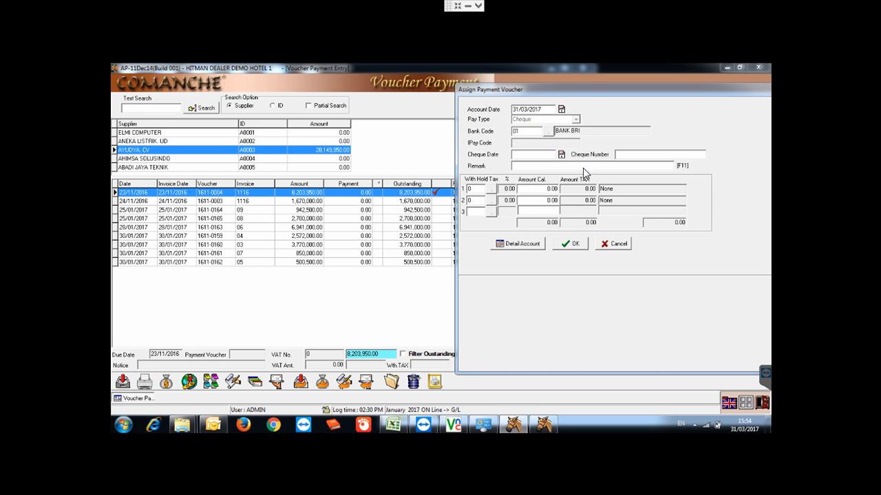
pyautogui.moveTo(500, 96); pyautogui.dragTo(292, 120)
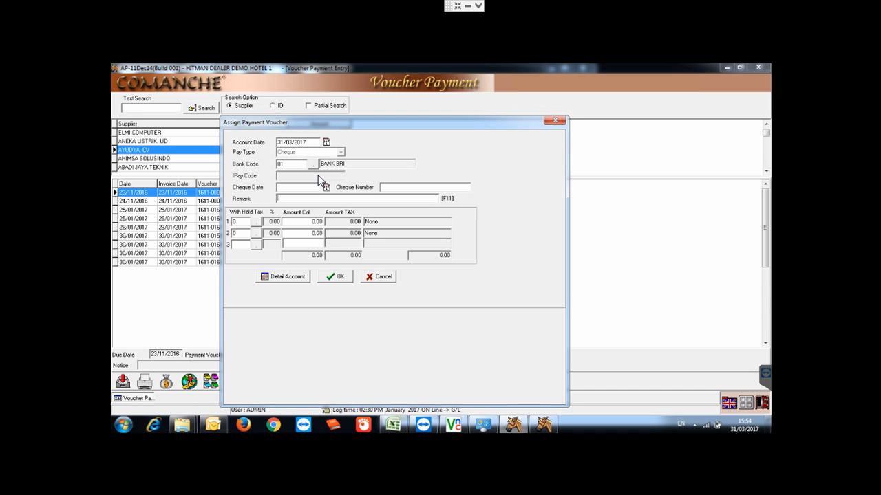
pyautogui.click(340, 278)
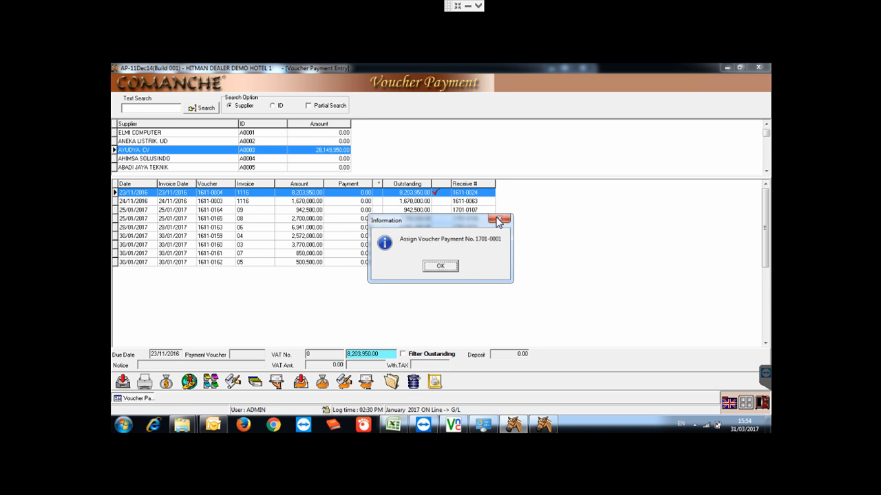
pyautogui.click(499, 221)
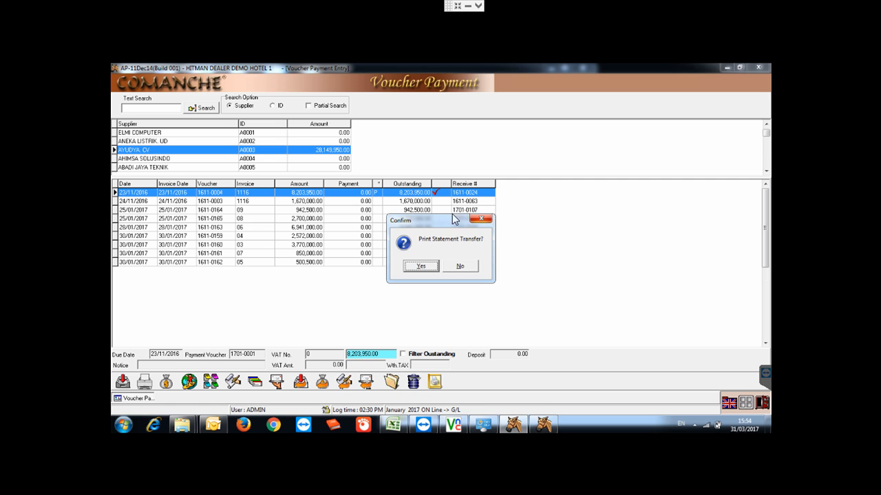
pyautogui.click(483, 220)
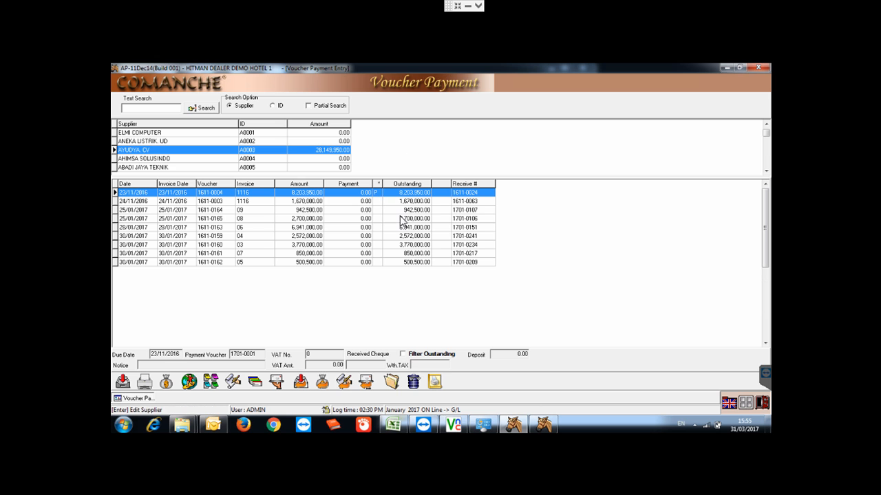
# - Compare the payment status of vouchers 1611-0003 and 1611-0004, and mark 1611-0004 for paying
pyautogui.click(396, 204)
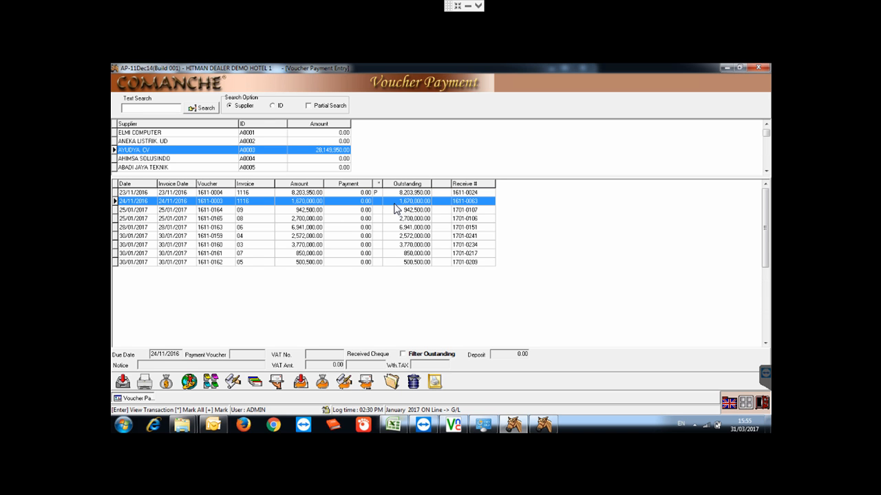
pyautogui.click(391, 196)
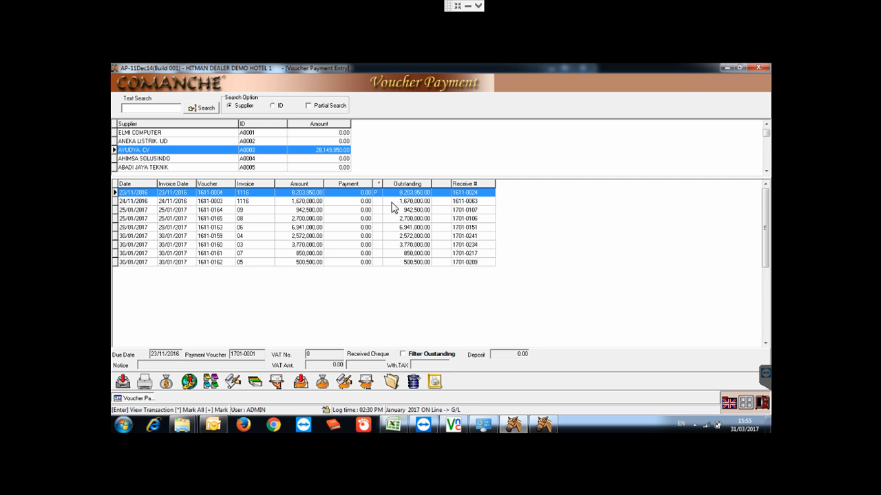
pyautogui.click(394, 202)
pyautogui.click(390, 191)
pyautogui.rightClick(376, 192)
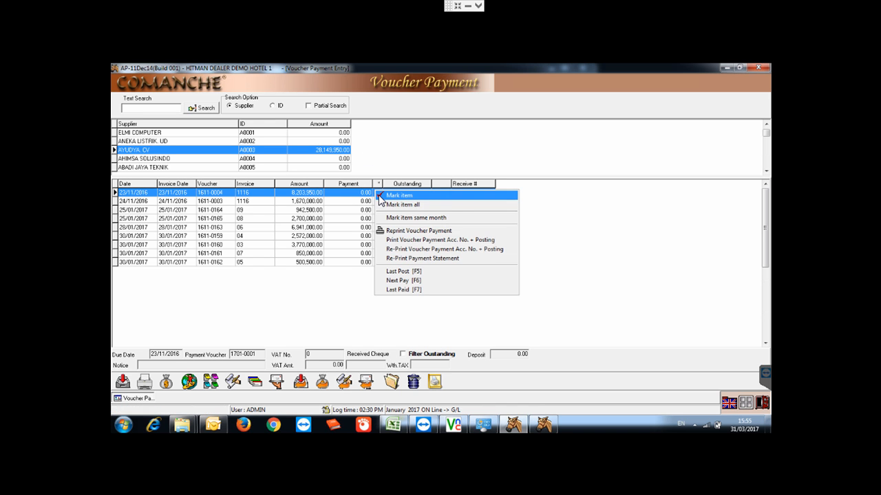
pyautogui.click(399, 195)
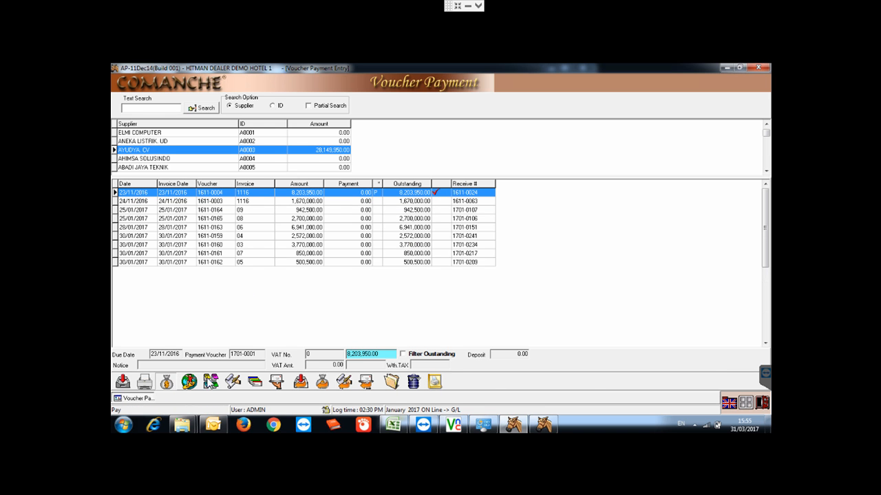
# - Try to pay voucher 1611-0004 with account date 31/03/2017 and bank code 01 (BANK BRI), leaving the cheque details and remark blank
pyautogui.click(177, 383)
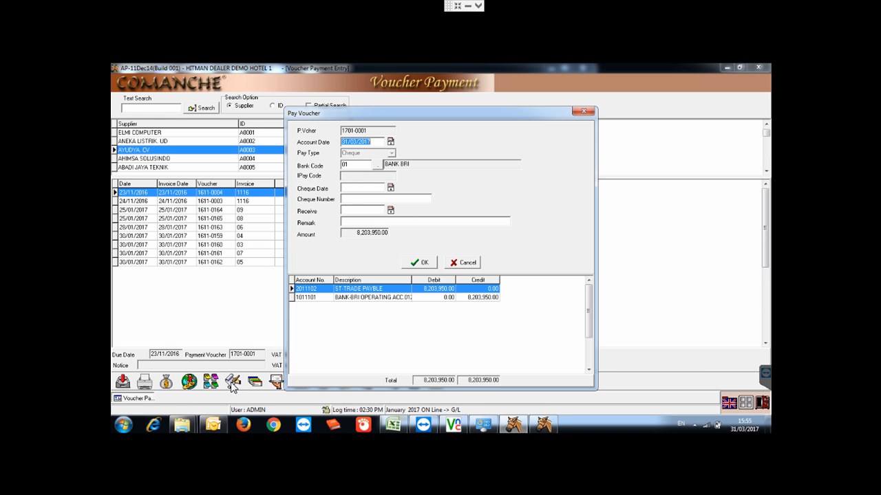
pyautogui.click(352, 188)
pyautogui.click(349, 220)
pyautogui.moveTo(520, 117); pyautogui.dragTo(669, 123)
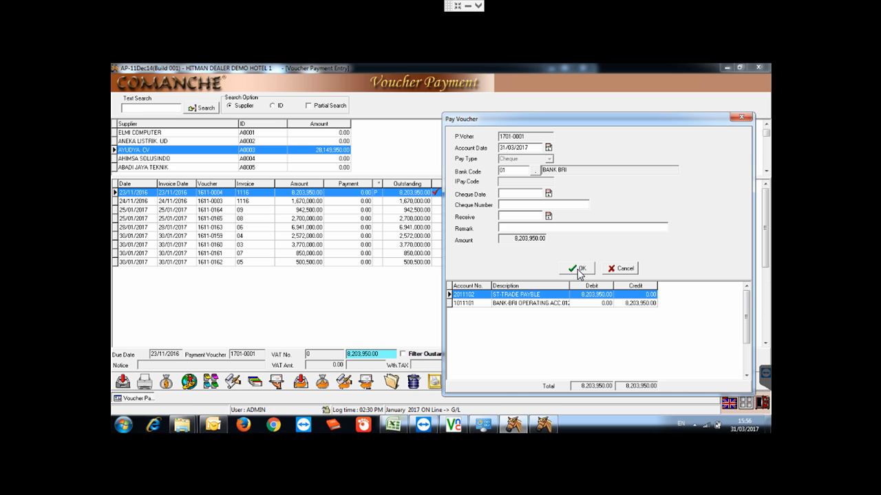
pyautogui.click(577, 270)
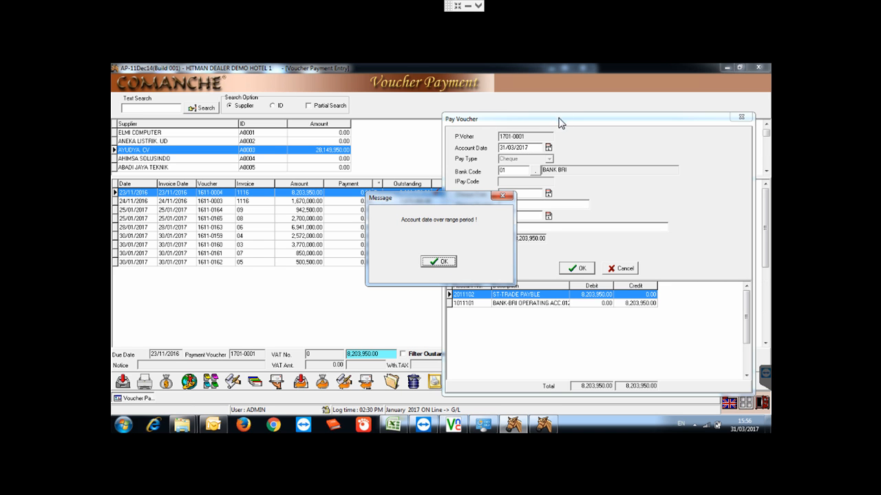
pyautogui.click(502, 197)
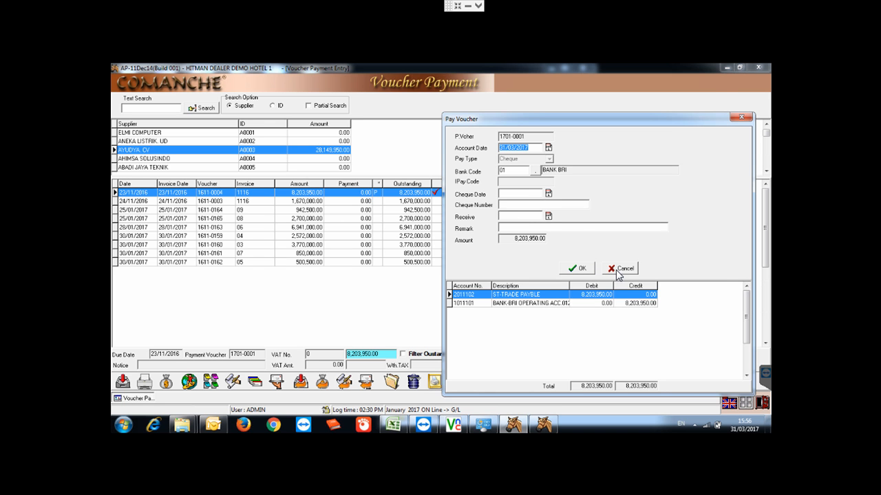
# - Change the payment's account date to 28 January 2017 and confirm paying voucher 1611-0004
pyautogui.click(548, 148)
pyautogui.click(387, 205)
pyautogui.click(387, 206)
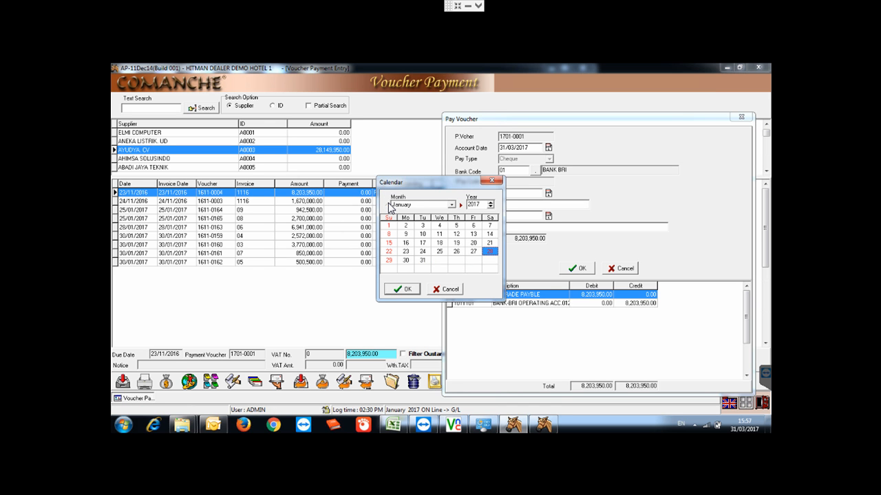
pyautogui.click(411, 289)
pyautogui.click(577, 269)
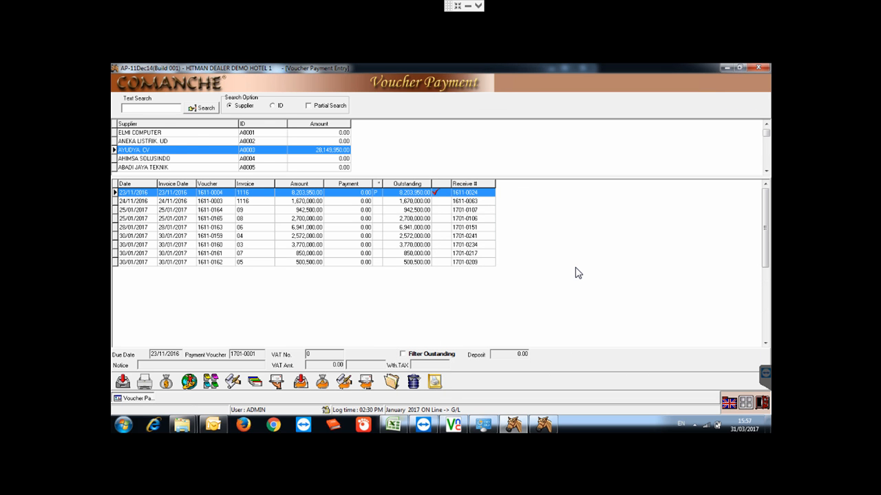
# - Compare vouchers 1611-0004 and 1611-0003 of AYUDYA. CV and mark 1611-0003
pyautogui.click(342, 201)
pyautogui.click(342, 192)
pyautogui.click(342, 201)
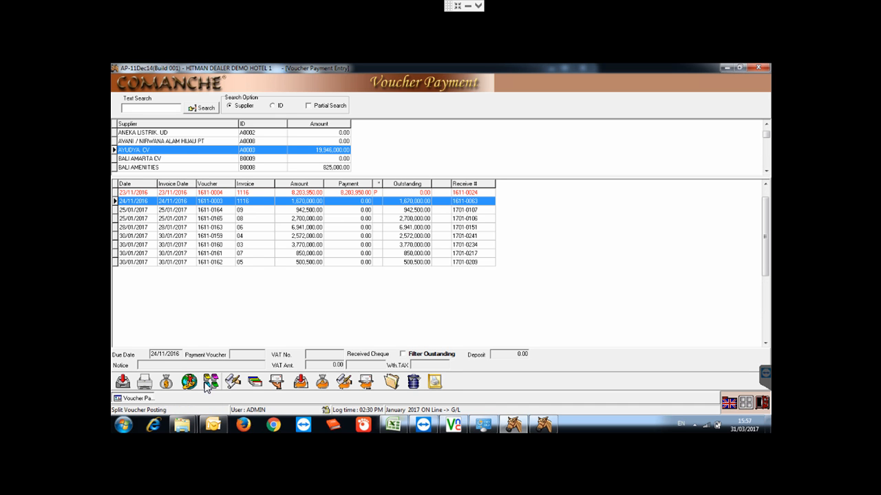
pyautogui.rightClick(306, 202)
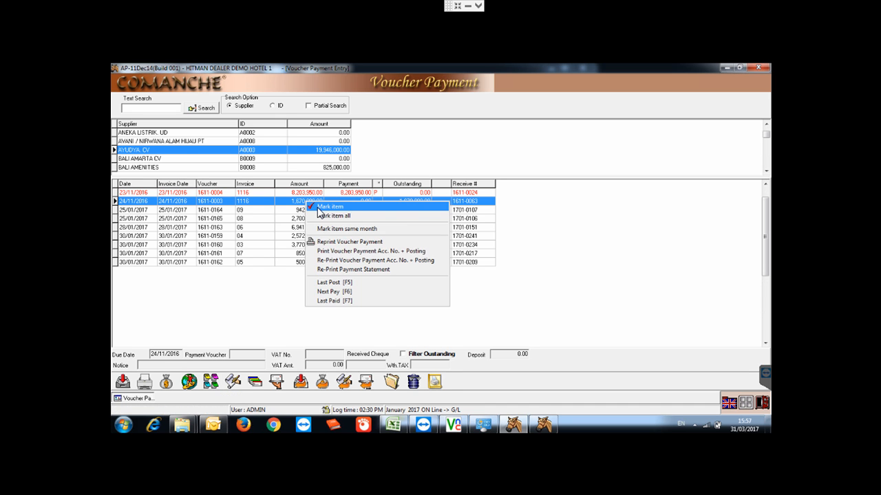
pyautogui.click(324, 207)
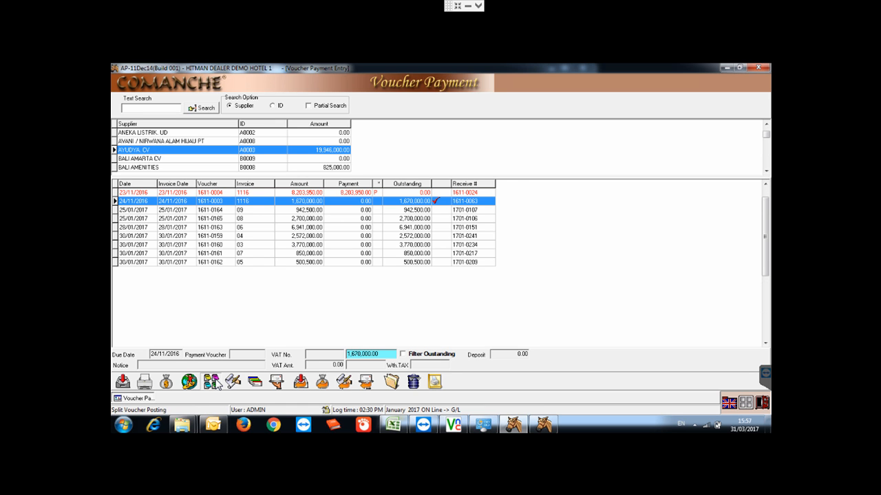
# - Split 1,000,000 off voucher 1611-0003, leaving its VAT and withholding tax at 0.00
pyautogui.click(216, 383)
pyautogui.moveTo(404, 161); pyautogui.dragTo(220, 198)
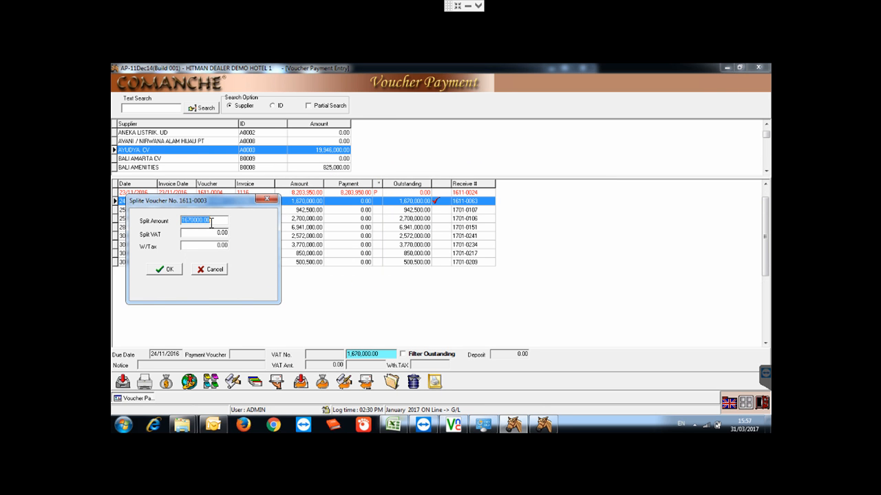
pyautogui.write('100000')
pyautogui.write('0')
pyautogui.click(205, 233)
pyautogui.click(162, 272)
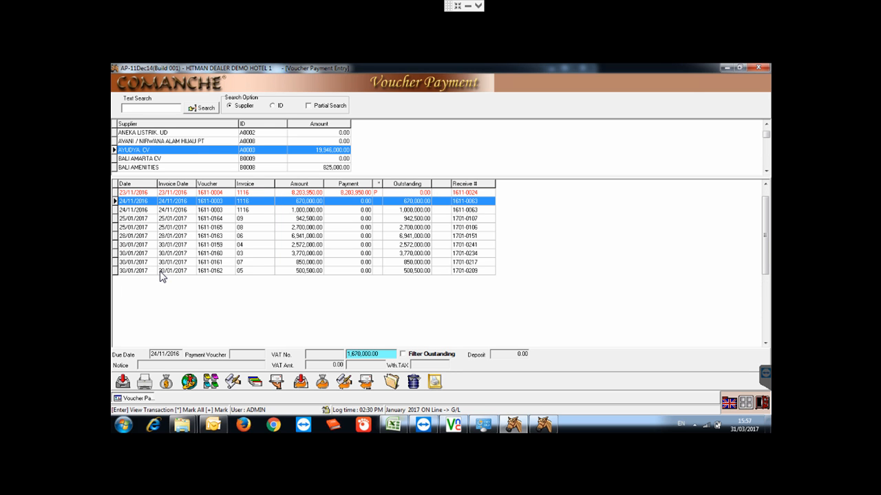
# - Mark the 670,000.00 portion of voucher 1611-0003 and split a further 300,000 off it without VAT
pyautogui.click(408, 210)
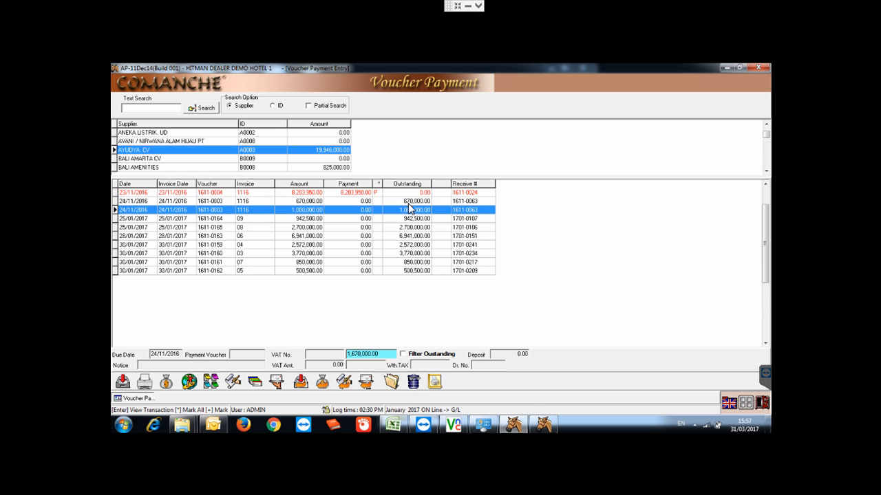
pyautogui.click(398, 202)
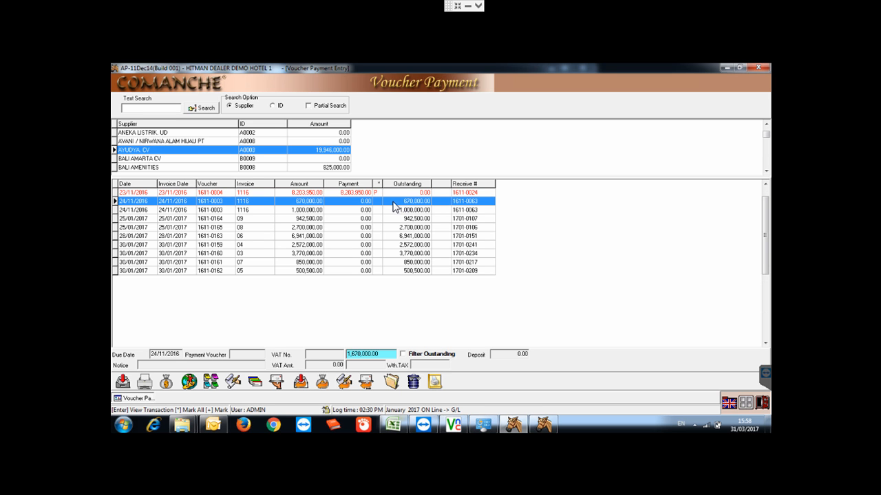
pyautogui.rightClick(396, 207)
pyautogui.click(407, 205)
pyautogui.click(212, 384)
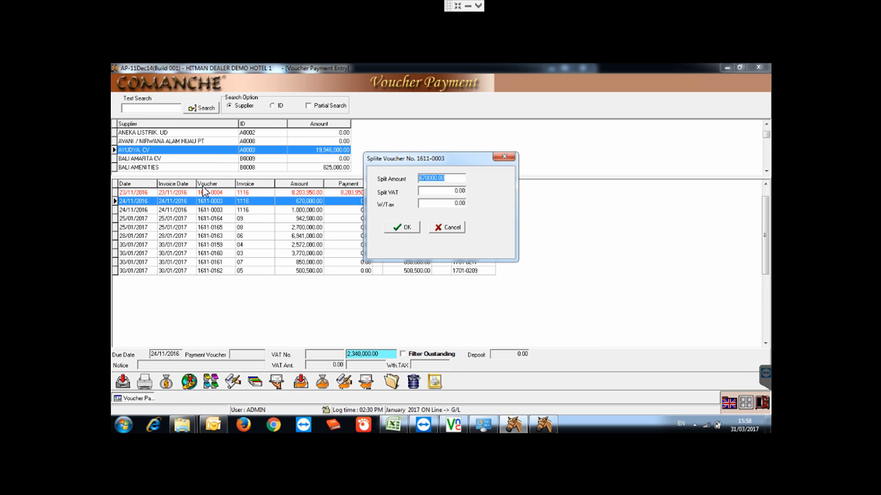
pyautogui.moveTo(405, 158); pyautogui.dragTo(208, 190)
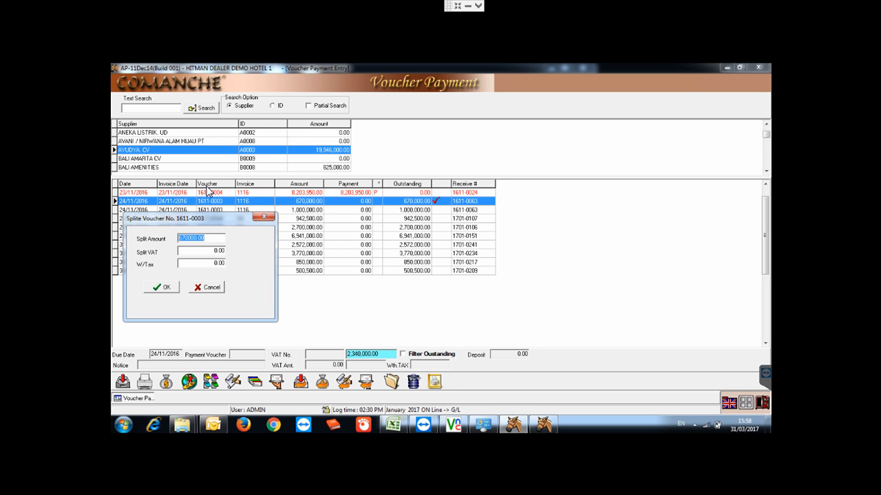
pyautogui.write('300000')
pyautogui.press('Tab')
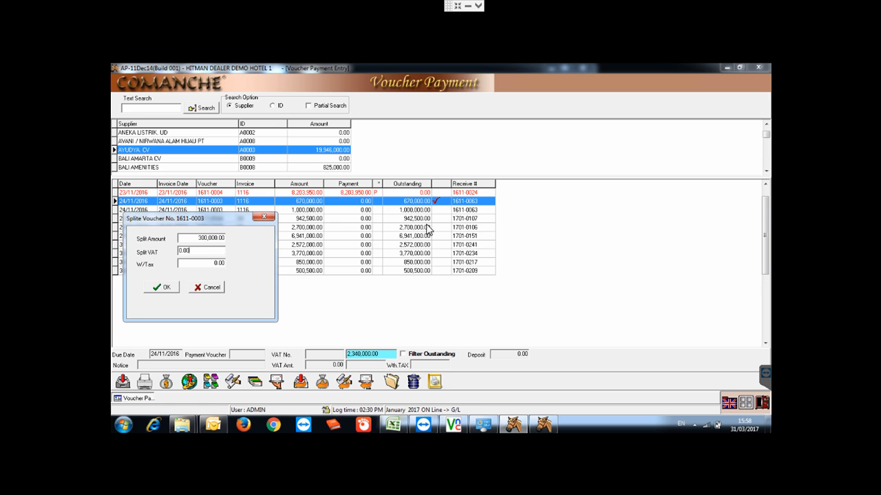
pyautogui.click(168, 289)
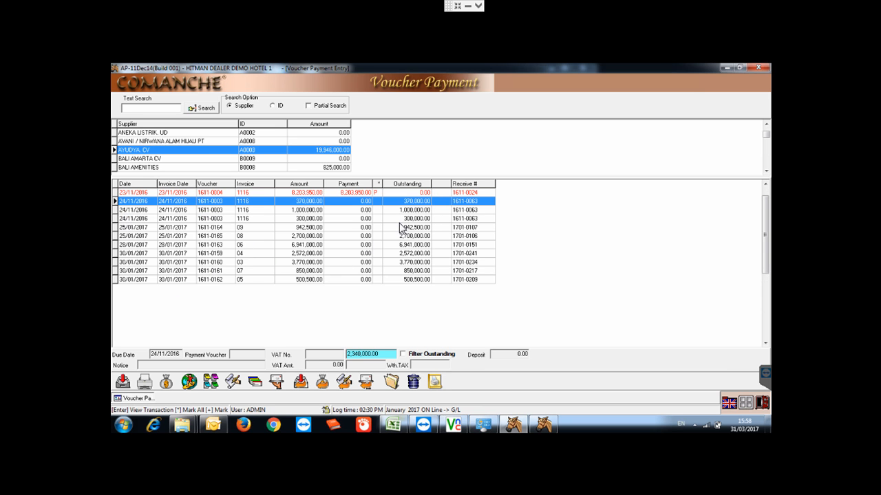
# - Examine the separate split entries of voucher 1611-0003 and their outstanding amounts
pyautogui.press('Down')
pyautogui.press('Down')
pyautogui.press('Up')
pyautogui.press('Up')
pyautogui.press('Down')
pyautogui.press('Down')
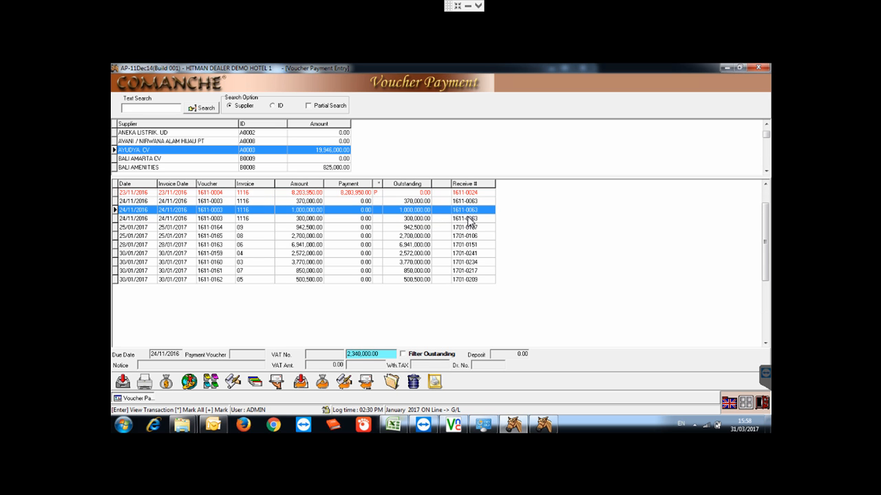
pyautogui.press('Up')
pyautogui.press('Up')
pyautogui.press('Down')
pyautogui.press('Down')
pyautogui.press('Up')
pyautogui.press('Up')
pyautogui.press('Down')
pyautogui.press('Down')
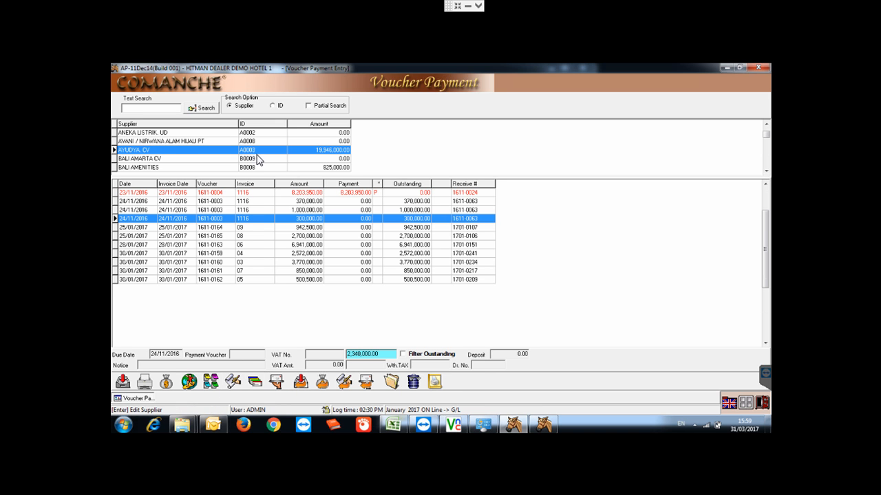
# - Browse the suppliers with outstanding amounts, viewing BALI AMENITIES and the vouchers of BALI JAYA. UD
pyautogui.click(258, 168)
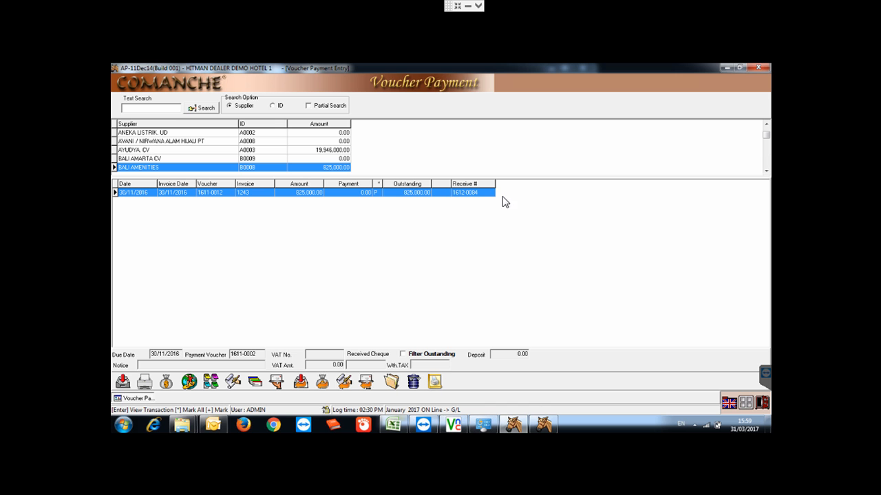
pyautogui.click(766, 170)
pyautogui.click(766, 170)
pyautogui.click(766, 170)
pyautogui.click(765, 170)
pyautogui.click(766, 170)
pyautogui.click(766, 170)
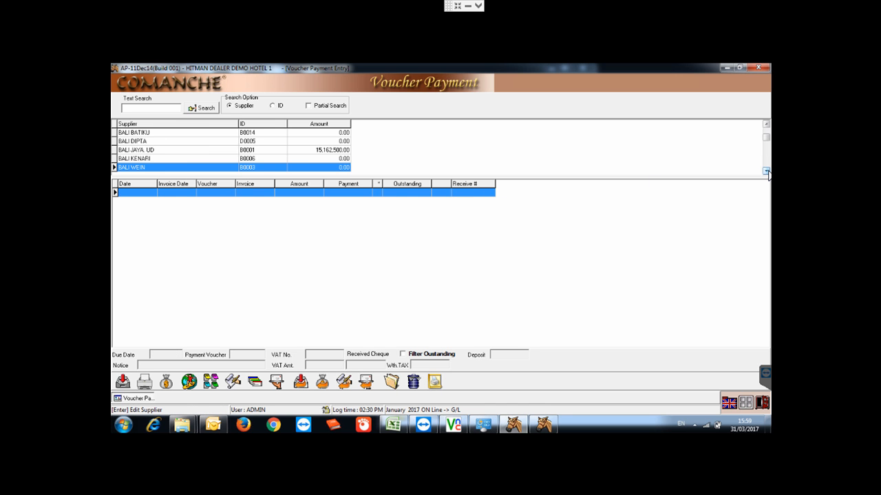
pyautogui.click(322, 152)
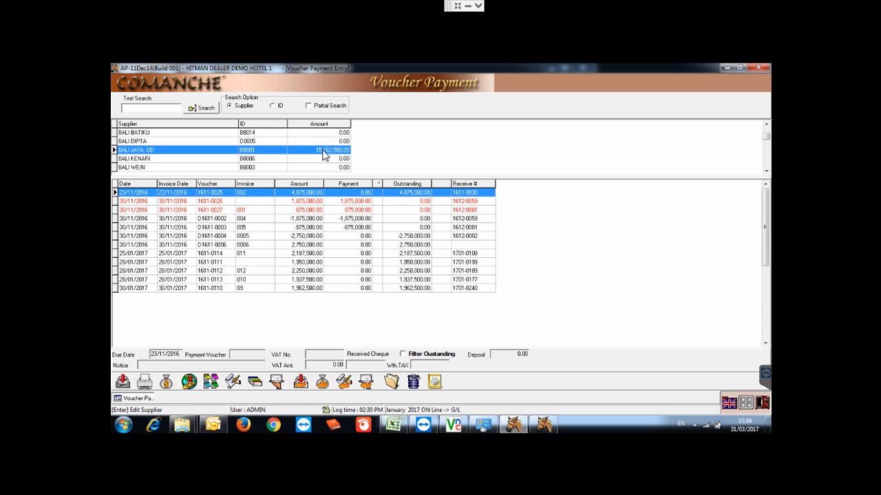
# - Compare entries D1611-0004 and D1611-0006 of BALI JAYA. UD and mark both of them
pyautogui.click(412, 236)
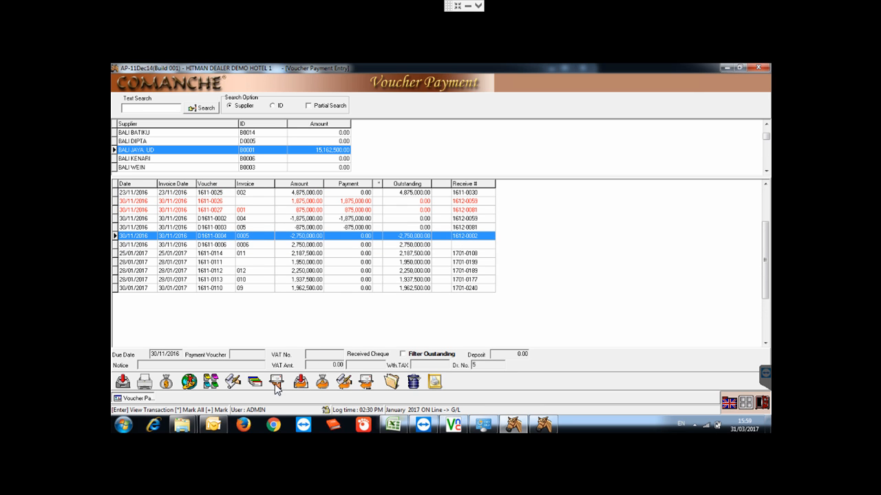
pyautogui.click(424, 246)
pyautogui.click(424, 236)
pyautogui.click(424, 246)
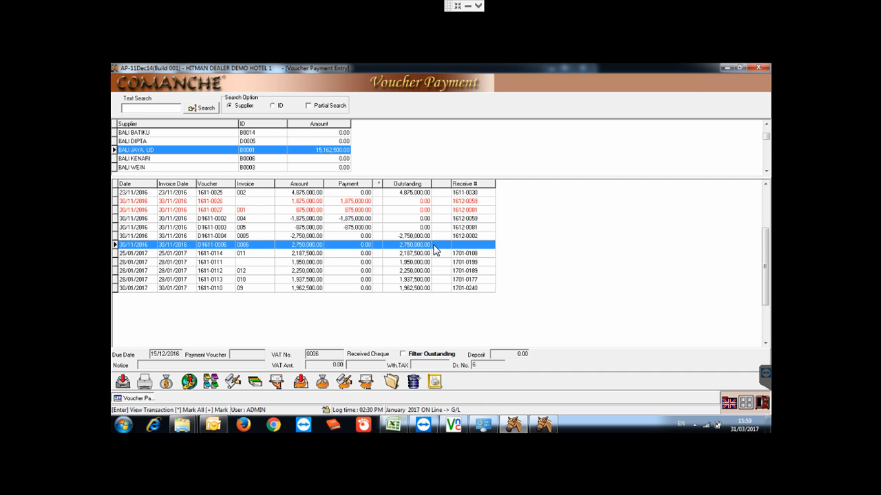
pyautogui.rightClick(347, 236)
pyautogui.click(364, 243)
pyautogui.rightClick(389, 246)
pyautogui.click(402, 251)
pyautogui.press('Up')
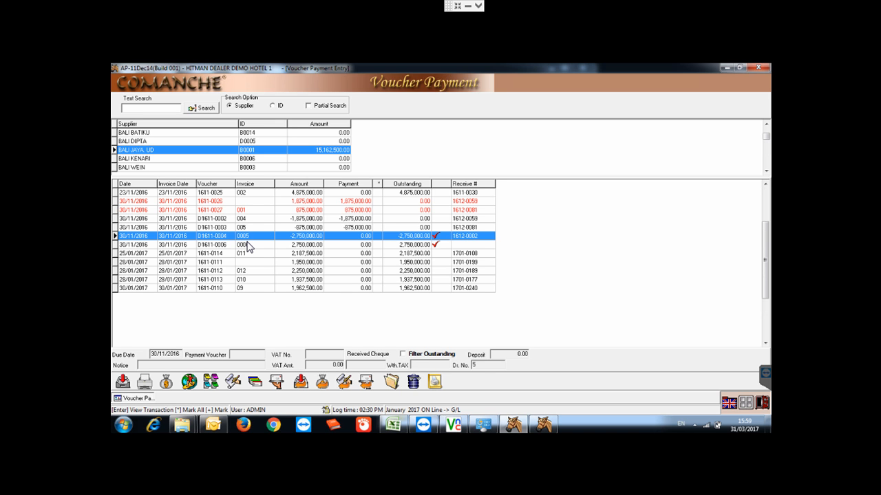
# - Remove the mark from D1611-0006 and select the still marked entry D1611-0004
pyautogui.rightClick(432, 245)
pyautogui.click(441, 254)
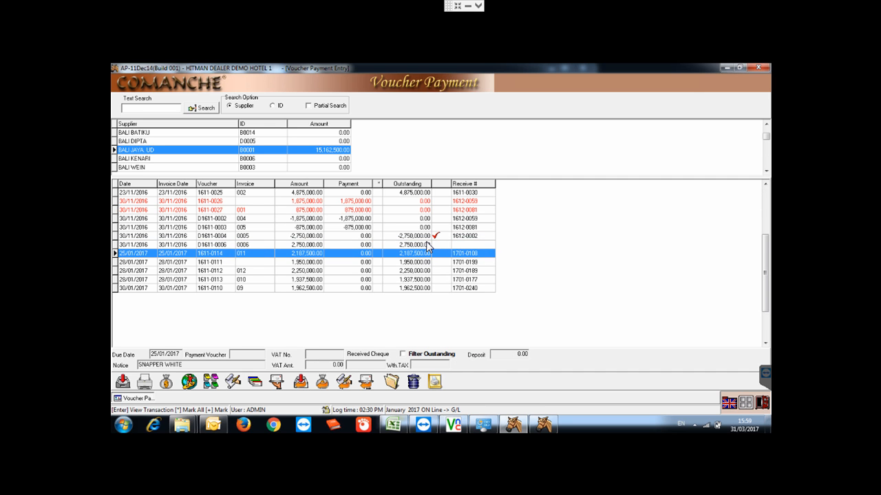
pyautogui.click(422, 237)
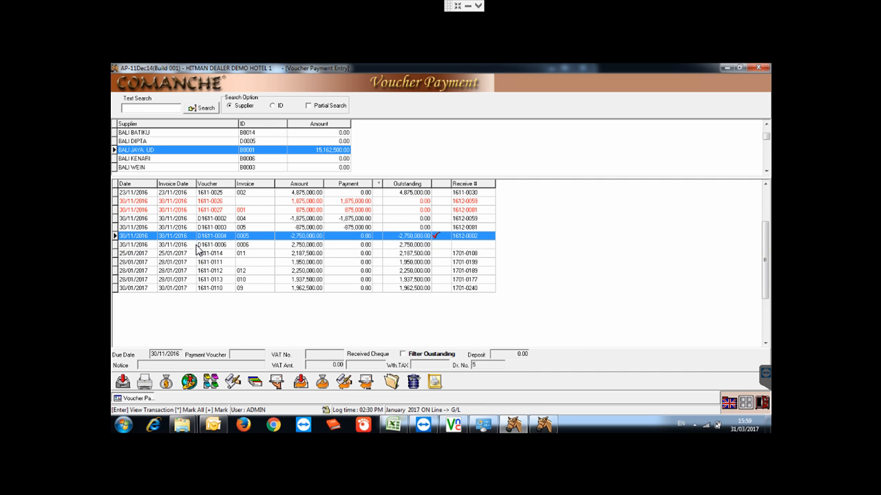
pyautogui.click(224, 246)
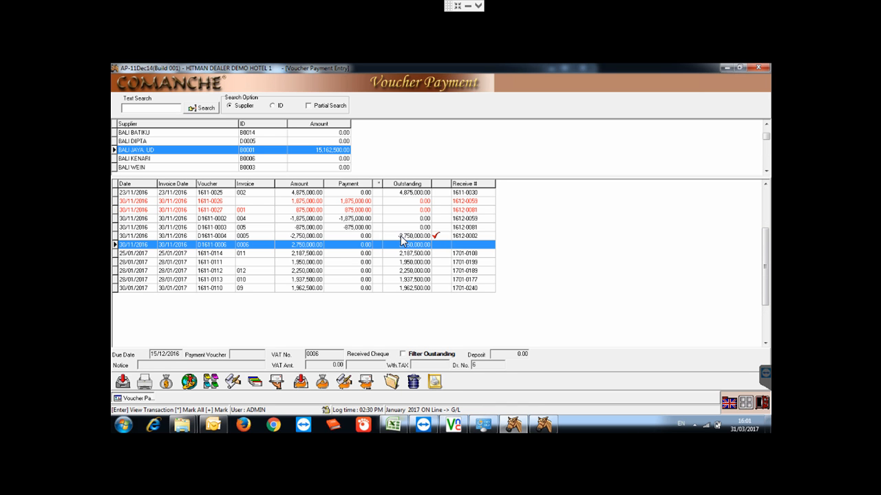
pyautogui.press('Up')
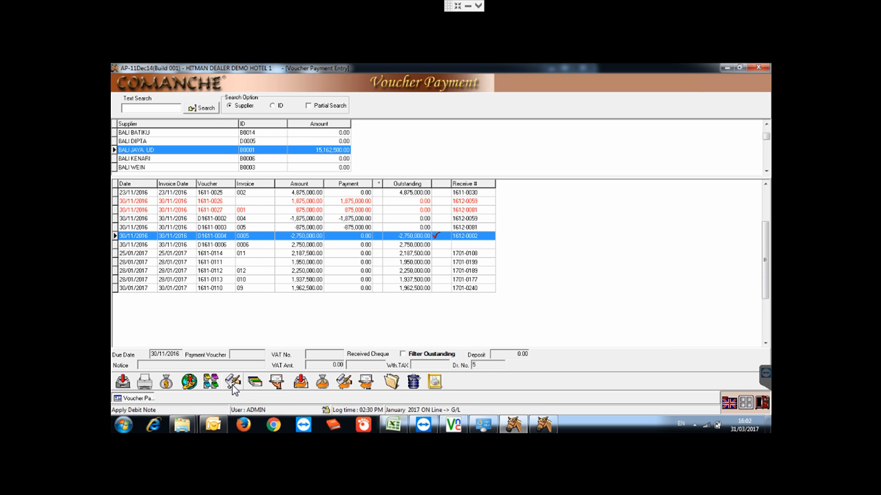
# - Browse the suppliers adjacent to BALI JAYA. UD and return to that supplier's vouchers
pyautogui.click(315, 159)
pyautogui.press('Up')
pyautogui.press('Up')
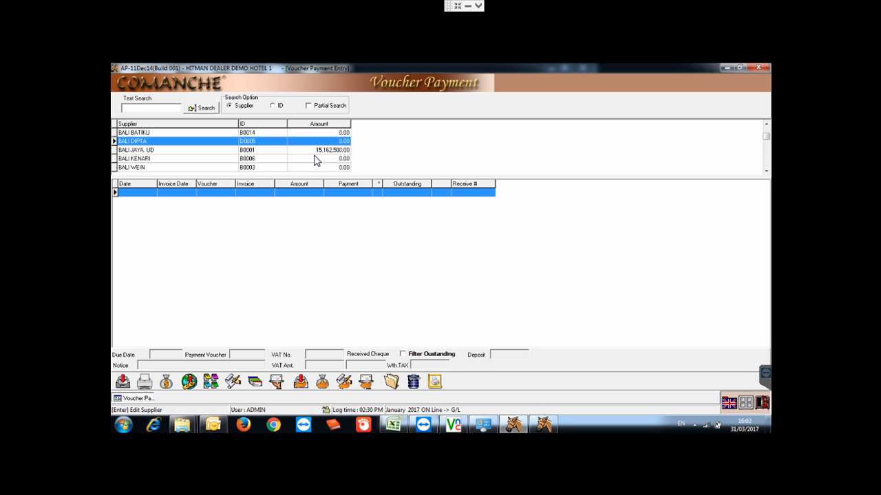
pyautogui.press('Down')
pyautogui.press('Down')
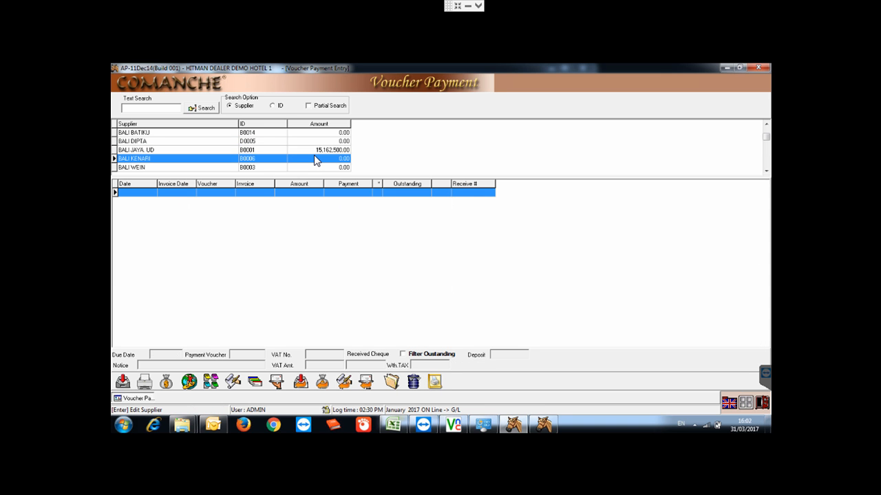
pyautogui.press('Up')
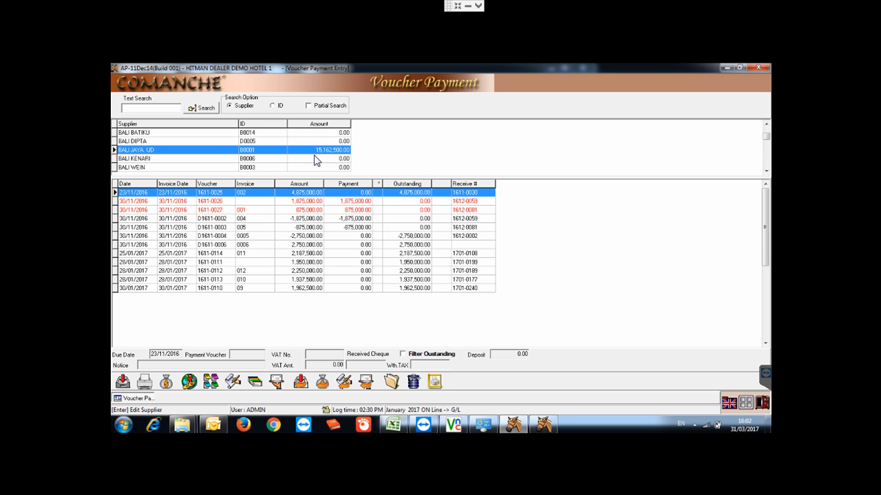
# - Browse the supplier list for outstanding amounts and select LANGGENG MAKMUR KENCANA. PT to show its vouchers
pyautogui.press('Down')
pyautogui.press('Down')
pyautogui.press('Down')
pyautogui.press('Down')
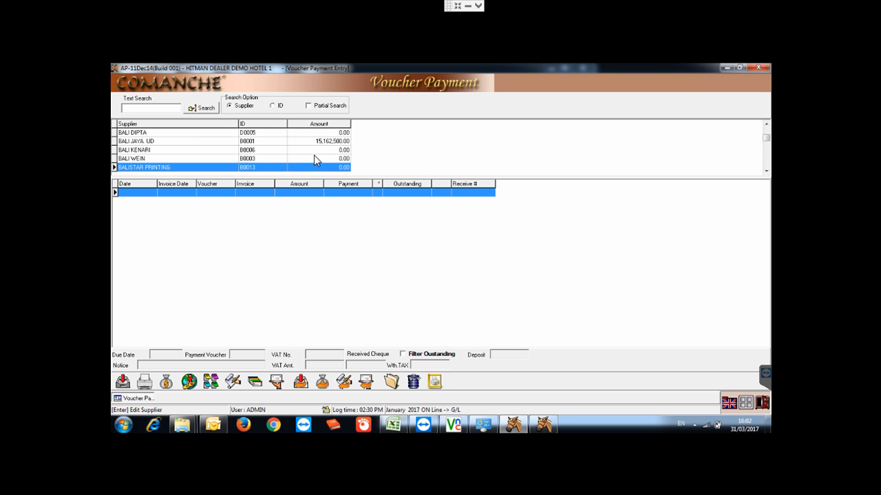
pyautogui.press('Down')
pyautogui.press('Down')
pyautogui.press('Down')
pyautogui.press('Down')
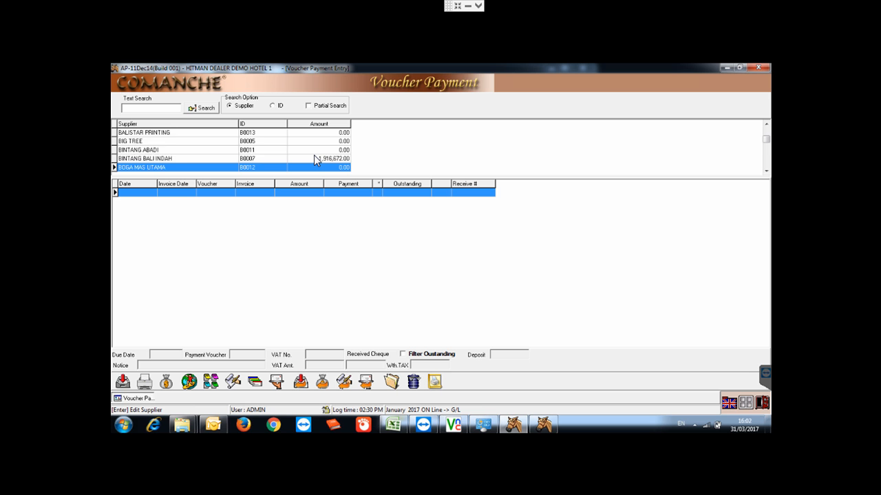
pyautogui.press('Down')
pyautogui.press('Down')
pyautogui.press('Down')
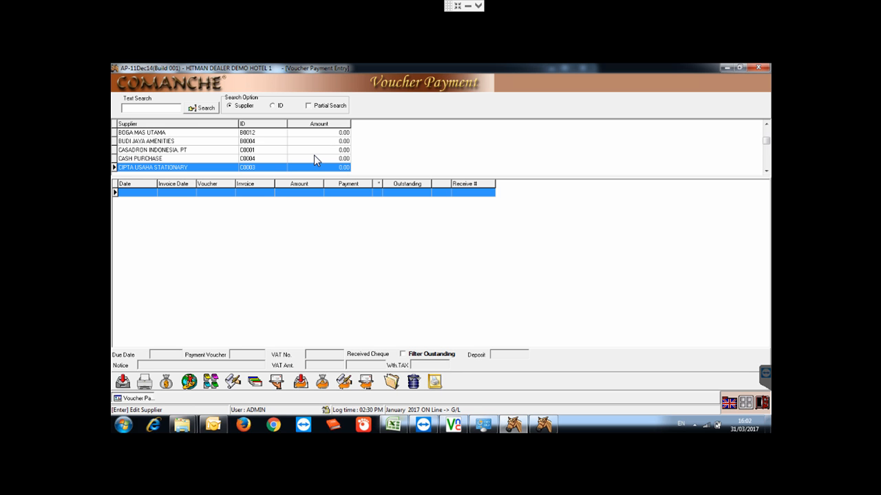
pyautogui.press('Down')
pyautogui.press('Down')
pyautogui.press('Down')
pyautogui.press('Down')
pyautogui.press('Down')
pyautogui.press('Down')
pyautogui.press('Down')
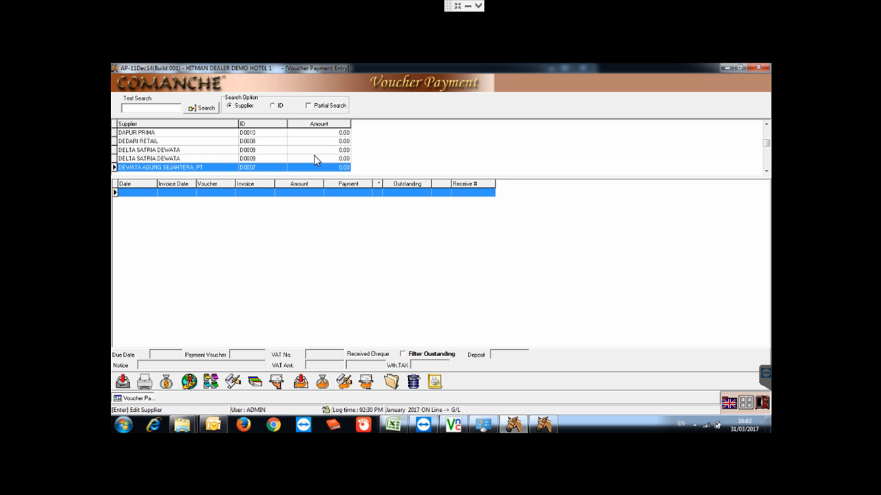
pyautogui.press('Down')
pyautogui.press('Down')
pyautogui.press('Down')
pyautogui.press('Down')
pyautogui.press('Down')
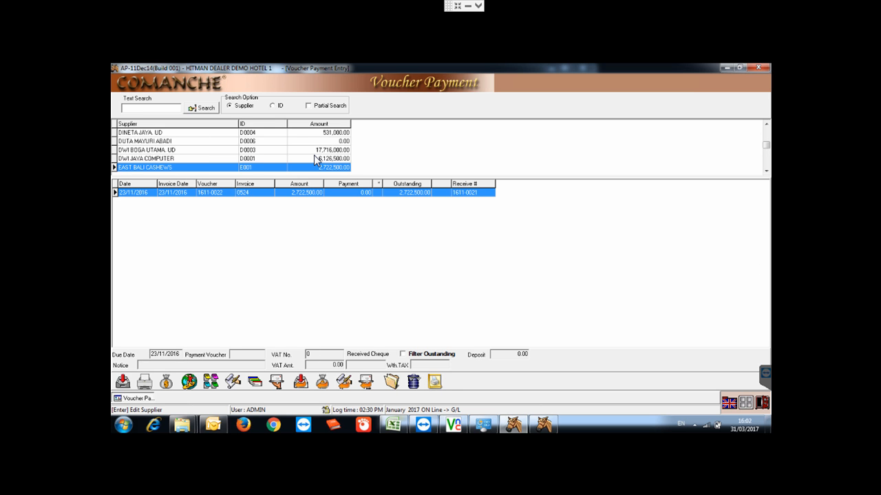
pyautogui.press('Down')
pyautogui.press('Down')
pyautogui.press('Down')
pyautogui.press('Down')
pyautogui.press('Down')
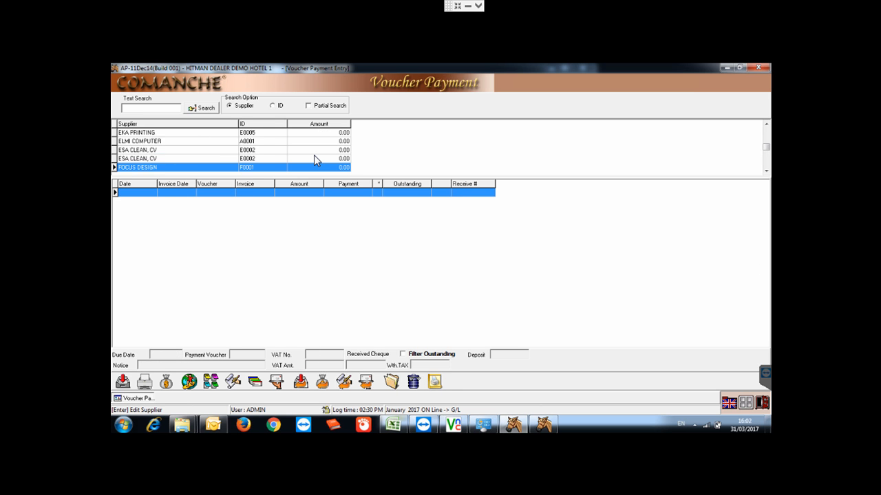
pyautogui.press('Down')
pyautogui.press('Down')
pyautogui.press('Down')
pyautogui.press('Down')
pyautogui.press('Down')
pyautogui.press('Down')
pyautogui.press('Down')
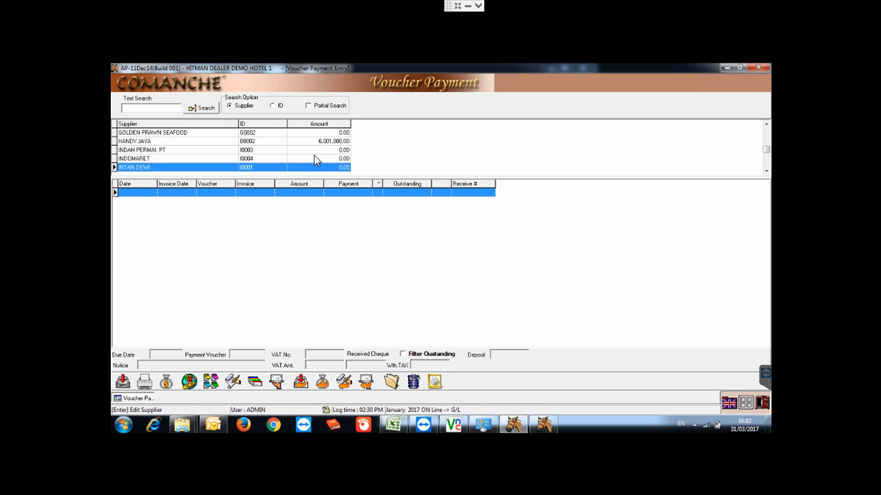
pyautogui.press('Down')
pyautogui.press('Down')
pyautogui.press('Down')
pyautogui.press('Down')
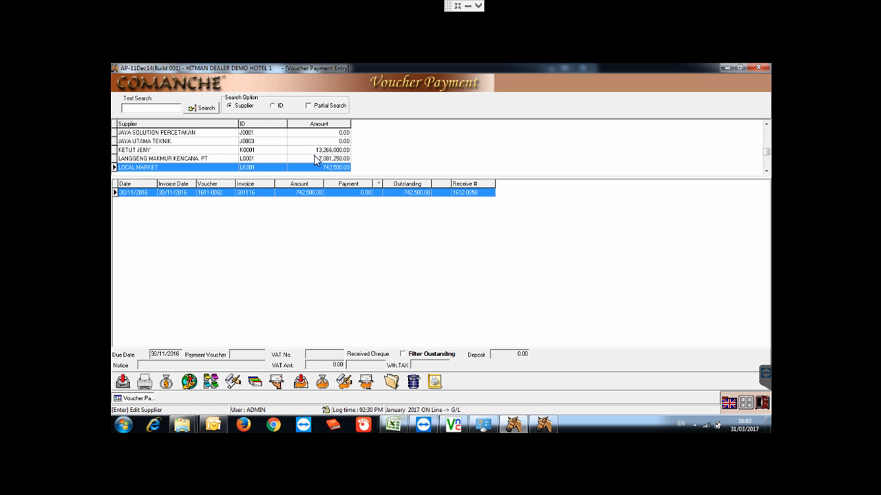
pyautogui.press('Up')
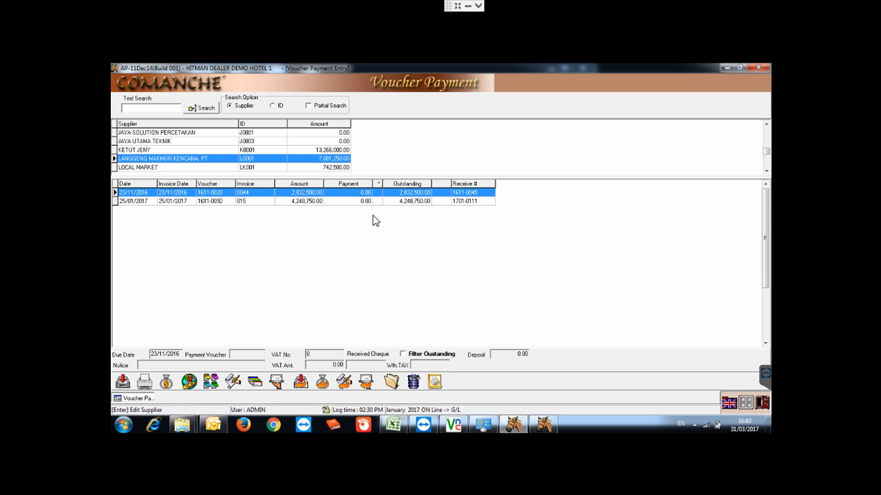
# - Try to enter a cheque number without a marked item, and mark voucher 1611-0020 of LANGGENG MAKMUR KENCANA. PT
pyautogui.click(262, 381)
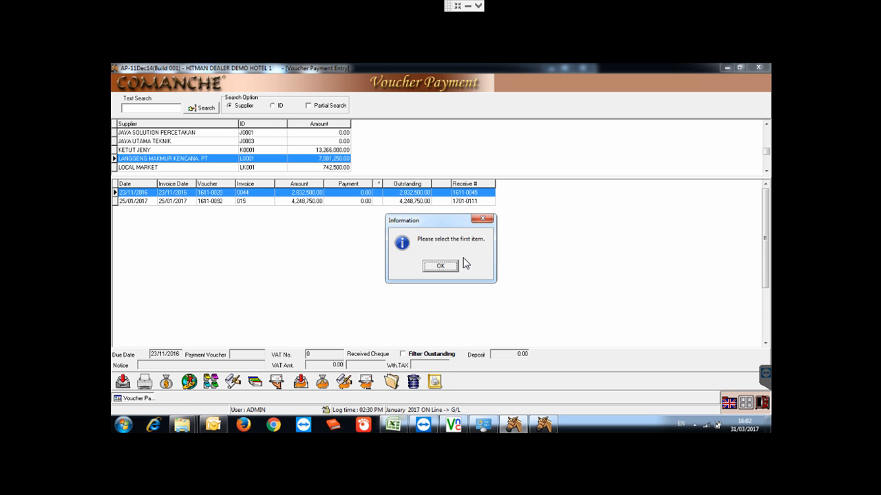
pyautogui.press('Return')
pyautogui.rightClick(360, 191)
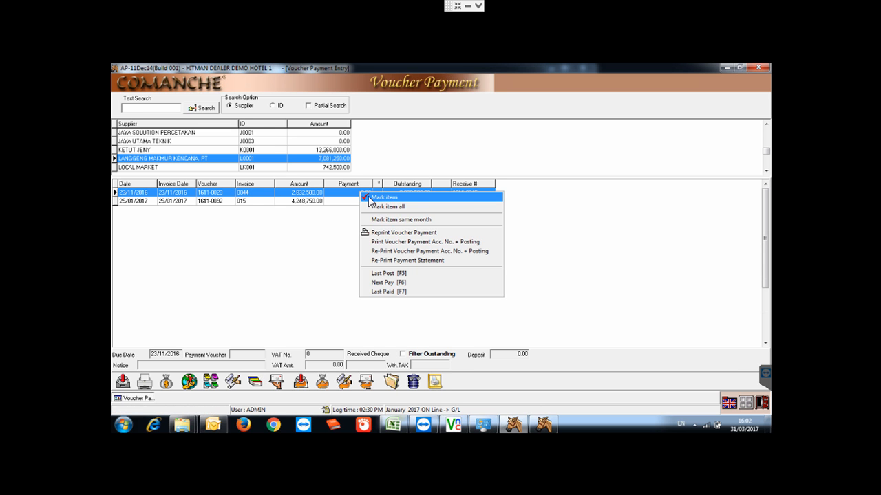
pyautogui.click(369, 195)
pyautogui.click(367, 193)
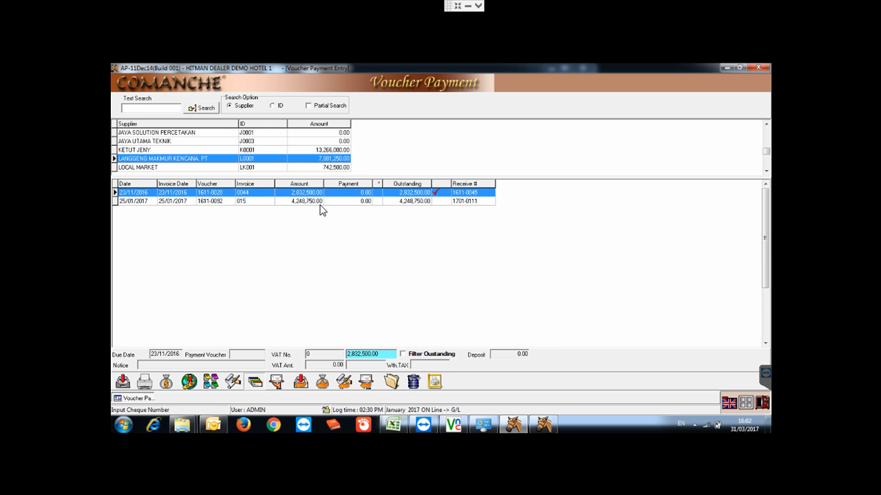
# - View the cheque number entry form and the available payment codes for the marked voucher, and cancel without entering anything
pyautogui.click(255, 382)
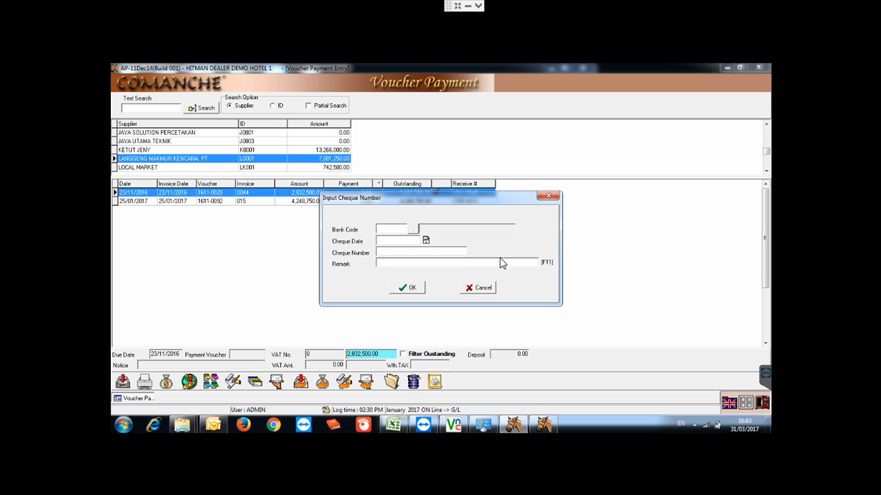
pyautogui.moveTo(439, 200); pyautogui.dragTo(368, 176)
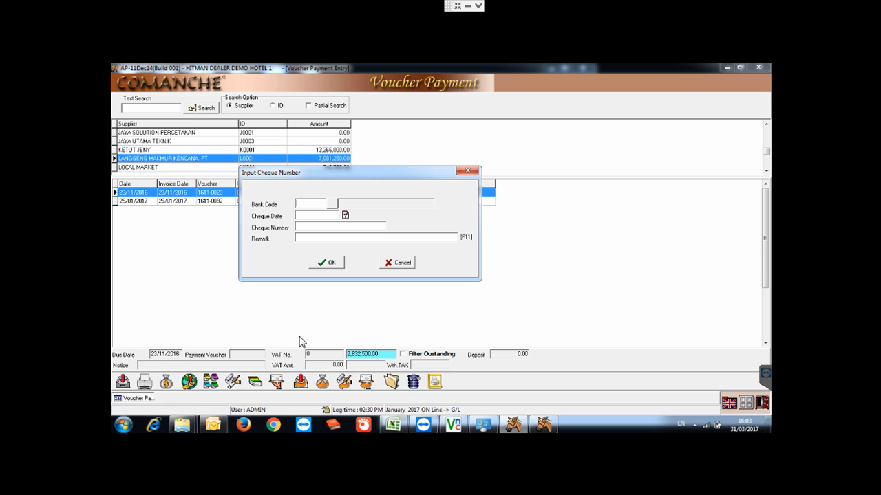
pyautogui.click(407, 266)
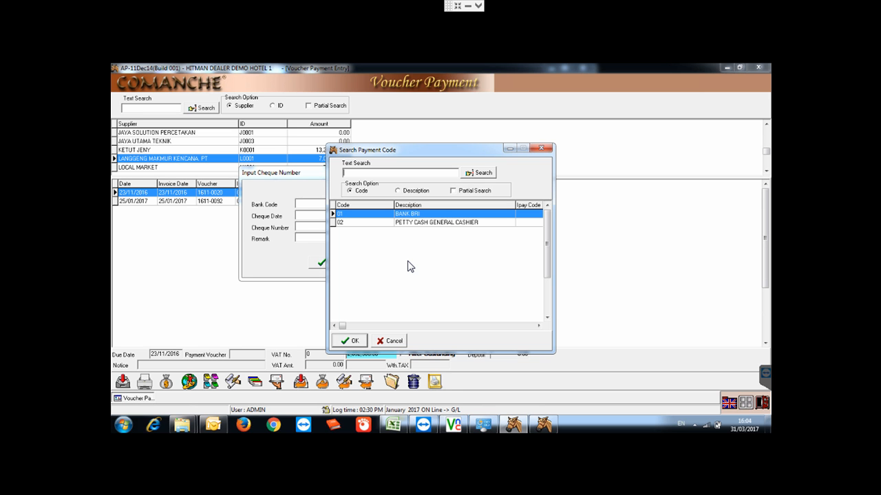
pyautogui.press('Tab')
pyautogui.press('Return')
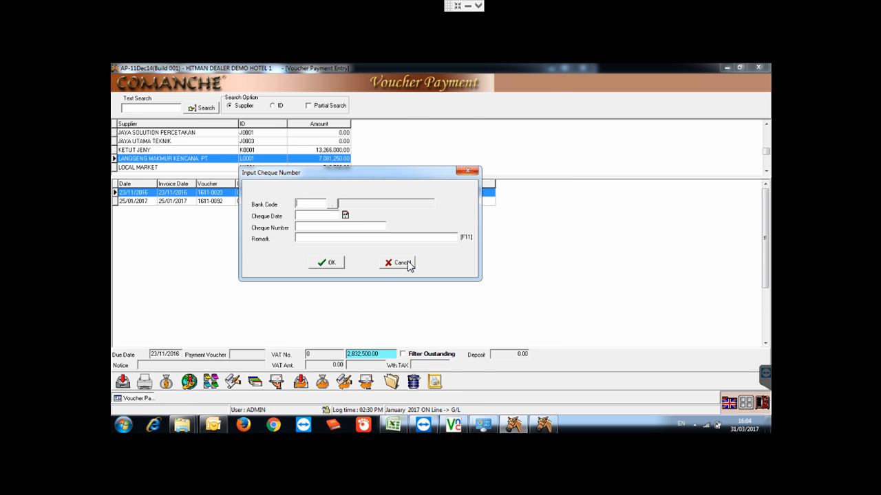
pyautogui.click(408, 262)
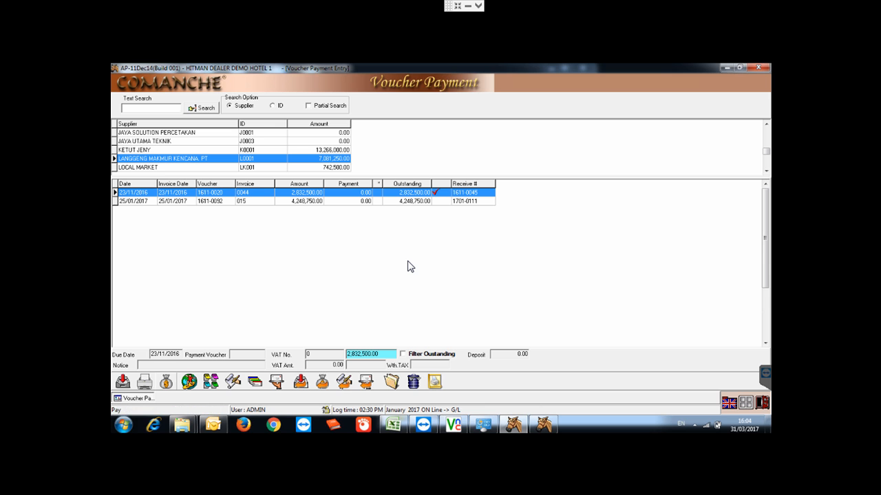
# - Try twice to pay the marked voucher 1611-0020, dismissing each message
pyautogui.click(166, 382)
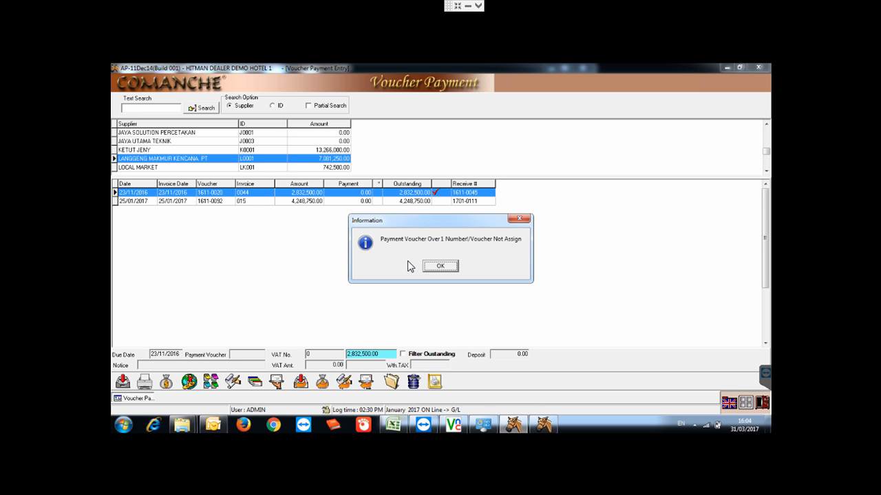
pyautogui.press('Return')
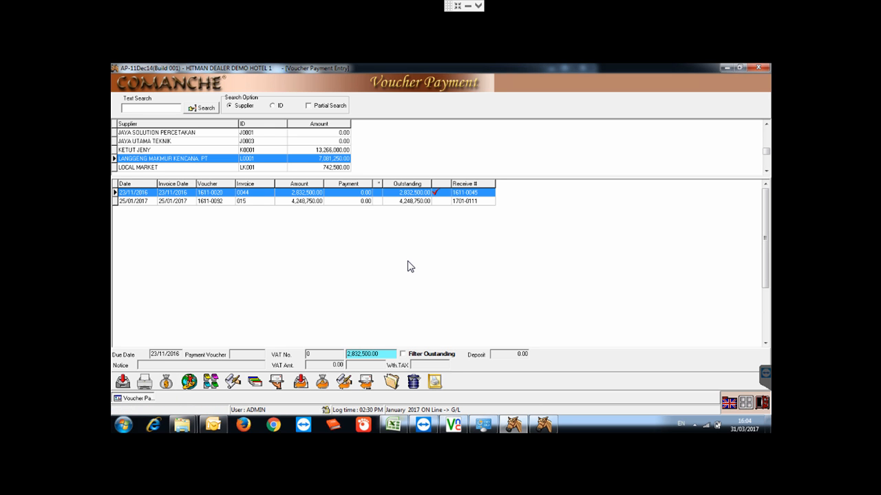
pyautogui.click(166, 382)
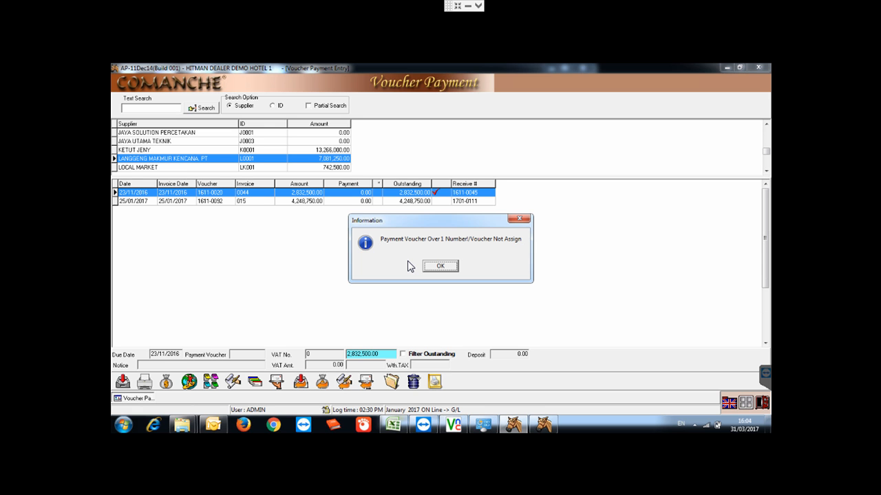
pyautogui.press('Return')
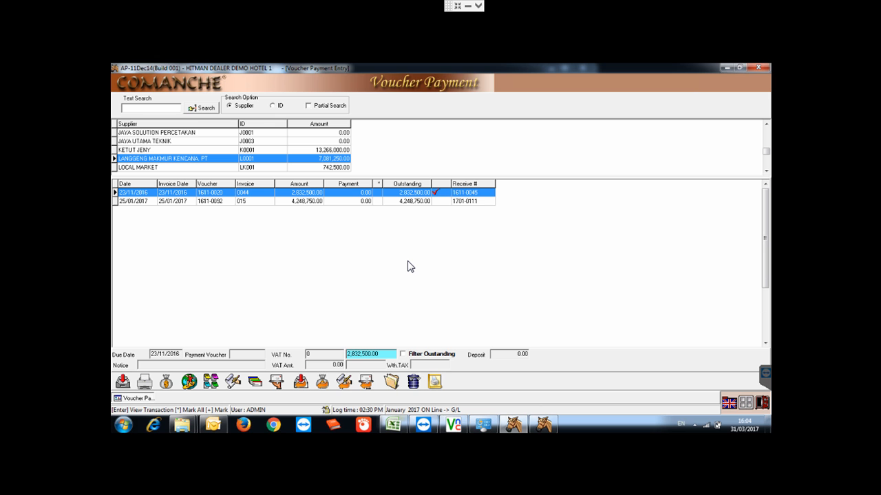
# - Unmark voucher 1611-0020, mark voucher 1611-0092 instead and try to pay it
pyautogui.press('Menu')
pyautogui.press('Down')
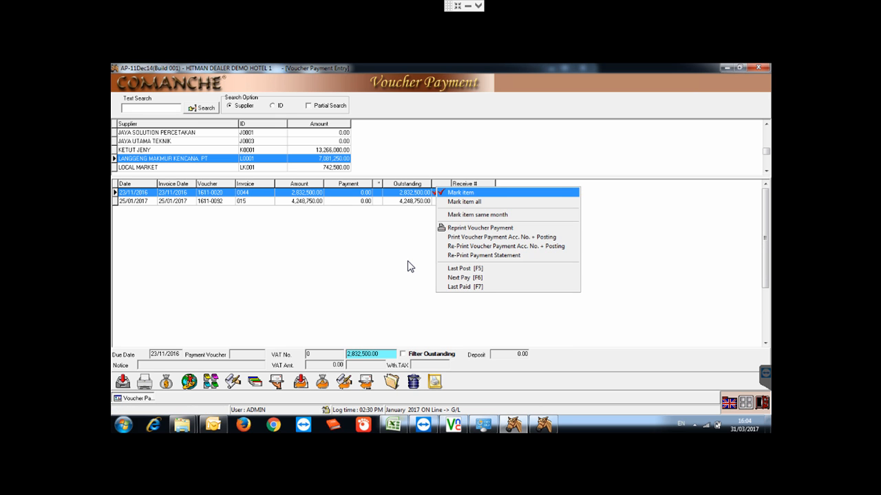
pyautogui.press('Return')
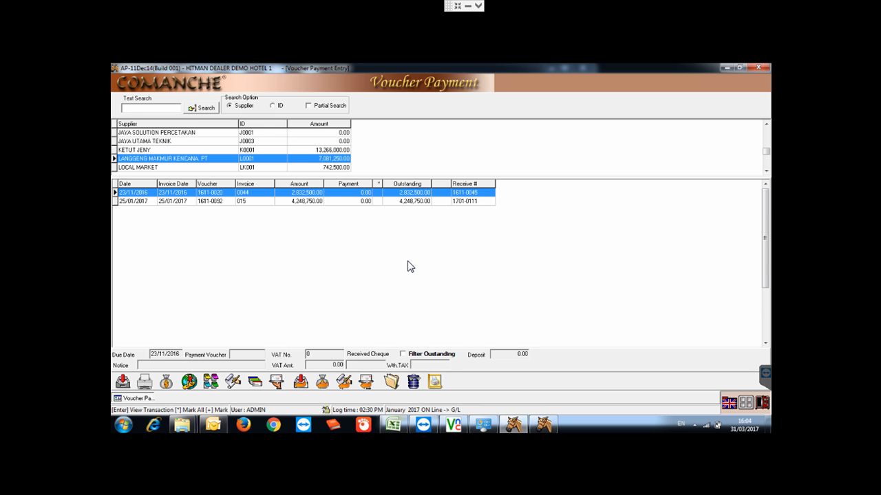
pyautogui.press('Down')
pyautogui.press('Menu')
pyautogui.press('Down')
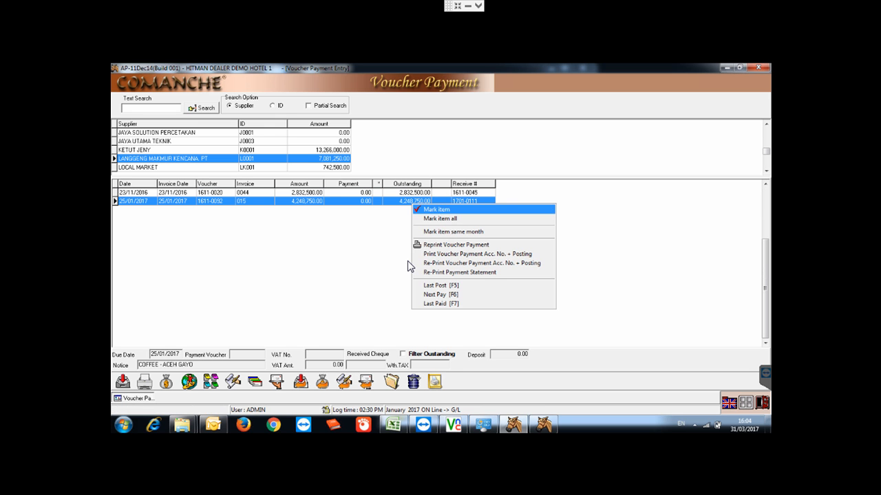
pyautogui.press('Return')
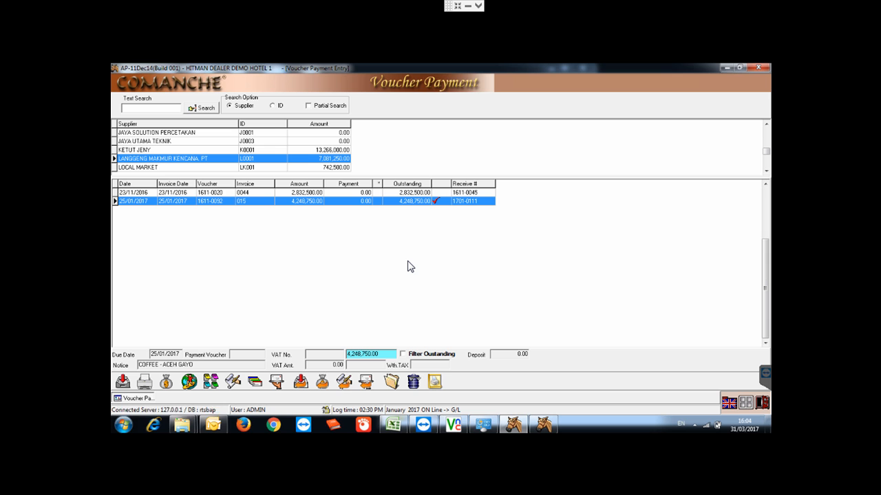
pyautogui.click(166, 382)
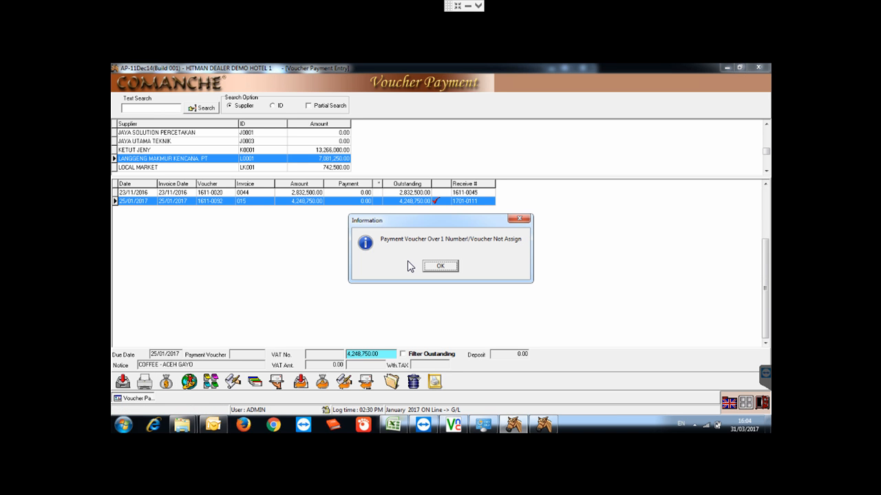
pyautogui.press('Return')
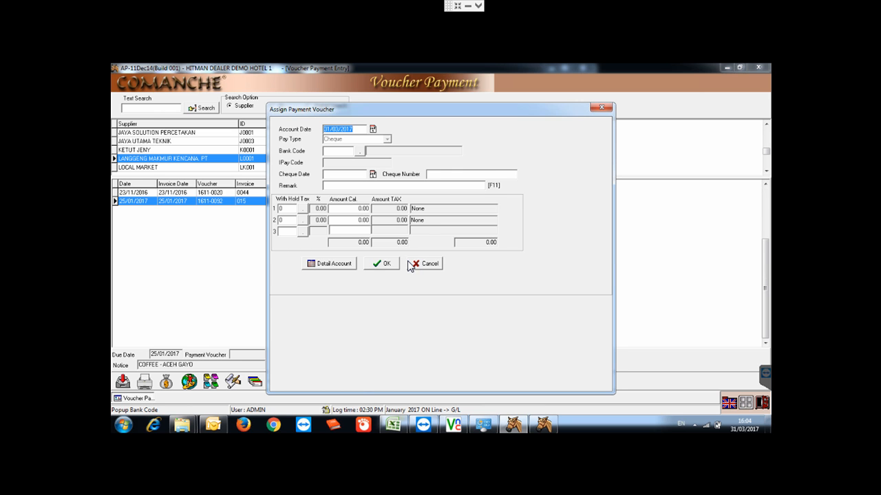
# - Assign a payment voucher to 1611-0092 with account date 31/03/2017 and bank code 01 BANK BRI, and decline printing it
pyautogui.press('Return')
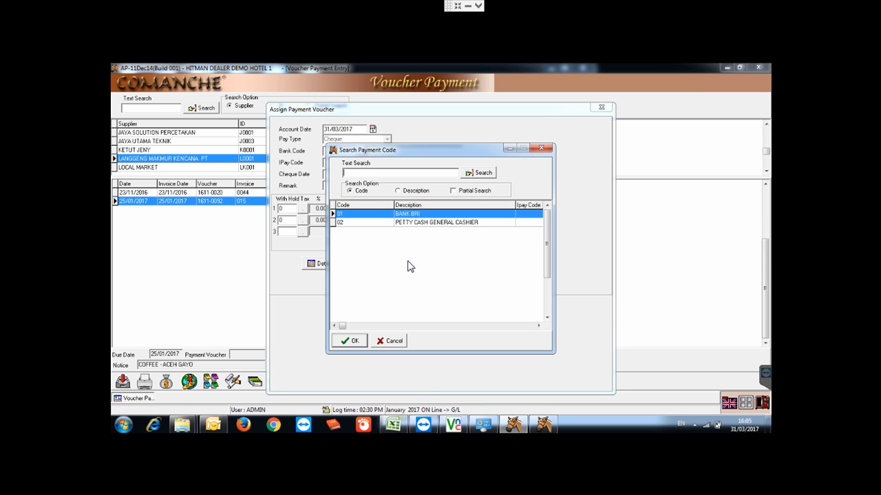
pyautogui.press('Return')
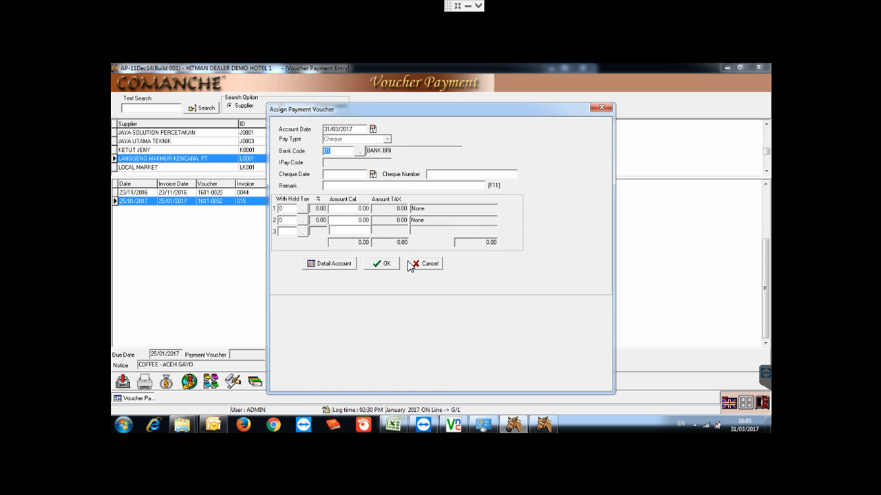
pyautogui.press('Return')
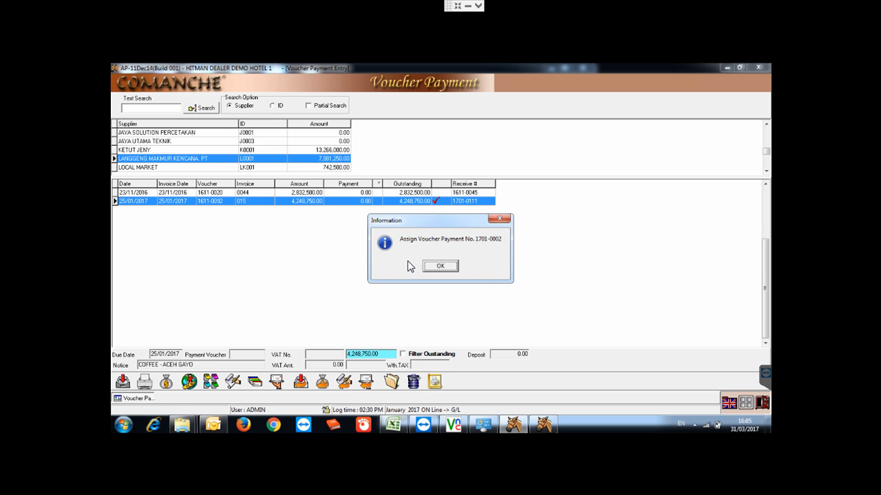
pyautogui.press('Return')
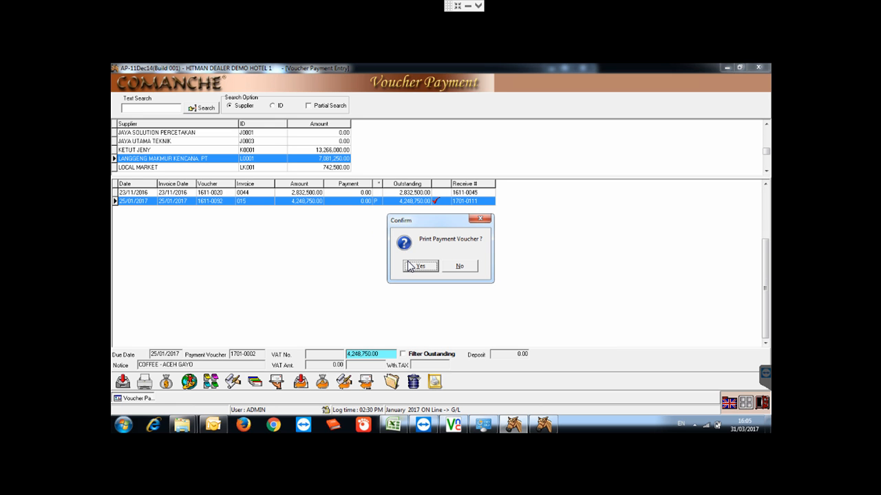
pyautogui.press('Tab')
pyautogui.press('Return')
pyautogui.press('Tab')
pyautogui.press('Return')
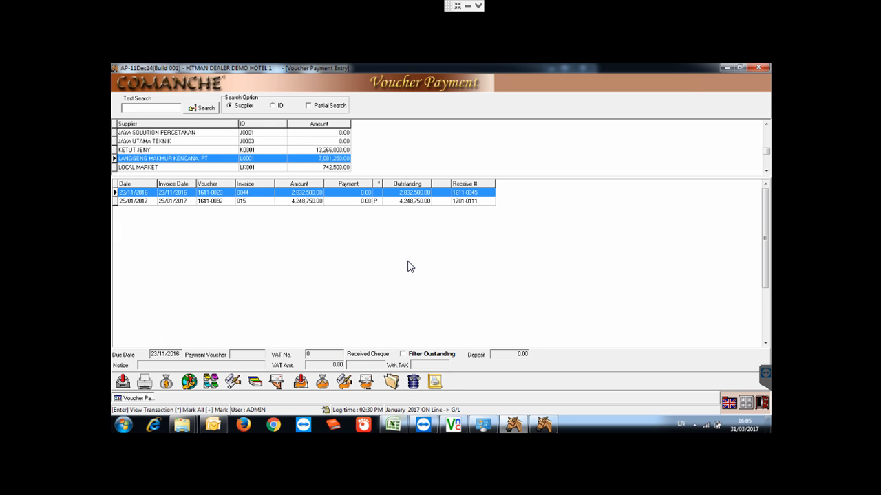
# - Mark voucher 1611-0092 and try to pay it with cheque date 04/04/2017 and cheque number Q3232
pyautogui.press('Down')
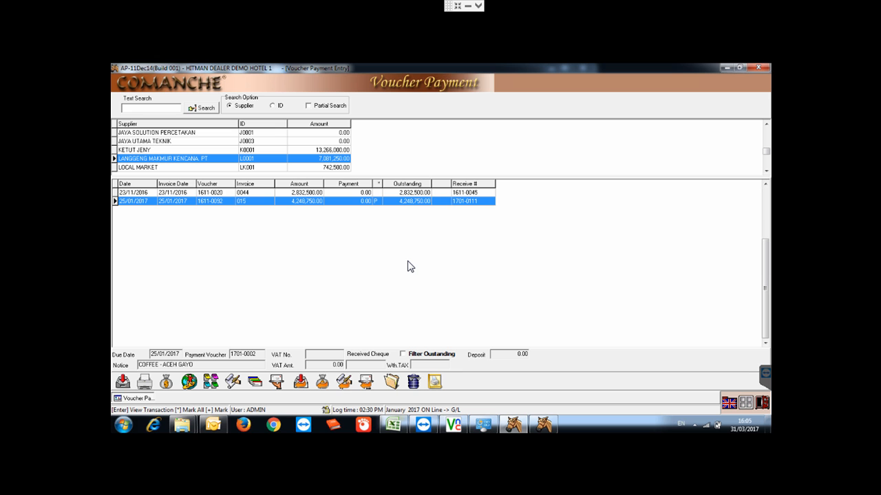
pyautogui.press('Menu')
pyautogui.press('Return')
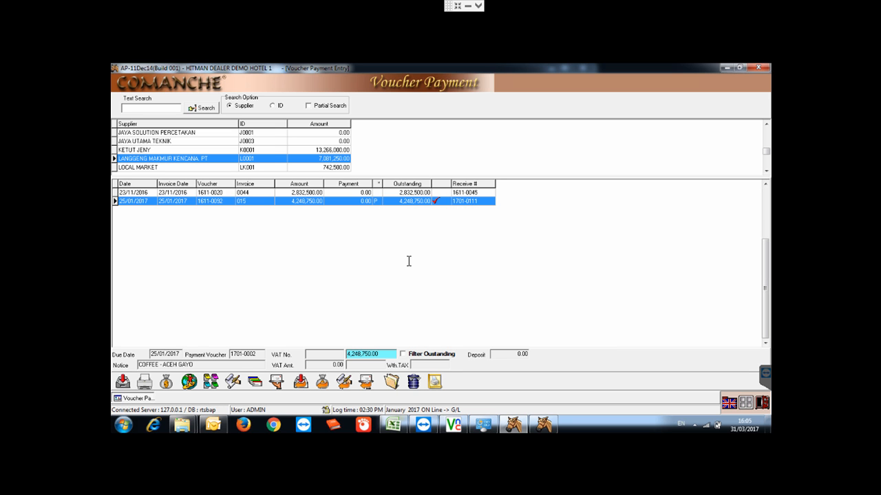
pyautogui.press('F9')
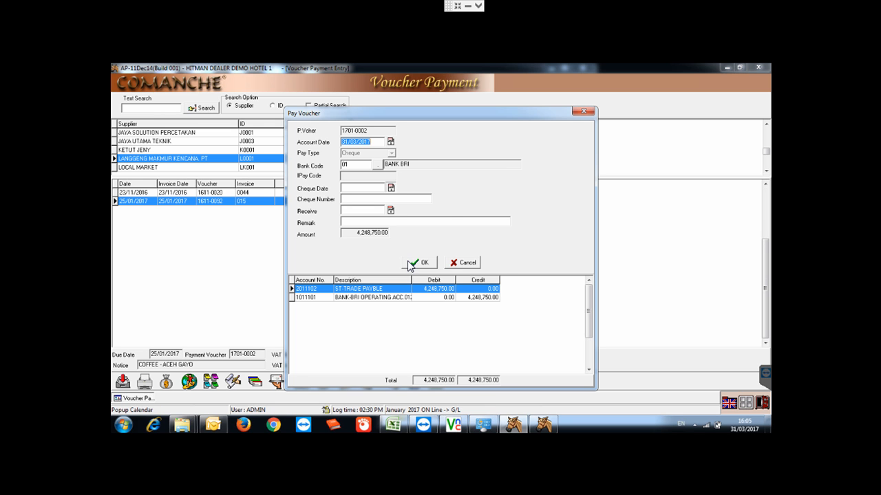
pyautogui.click(391, 188)
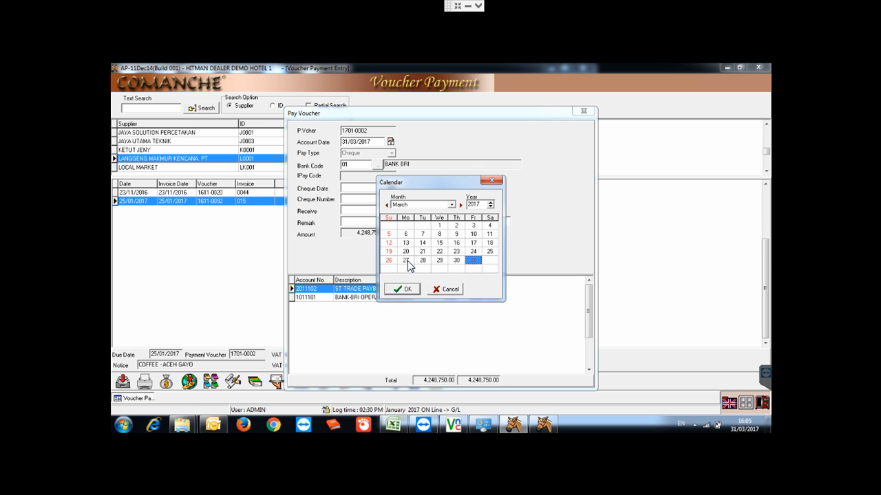
pyautogui.press('Return')
pyautogui.click(391, 188)
pyautogui.click(461, 205)
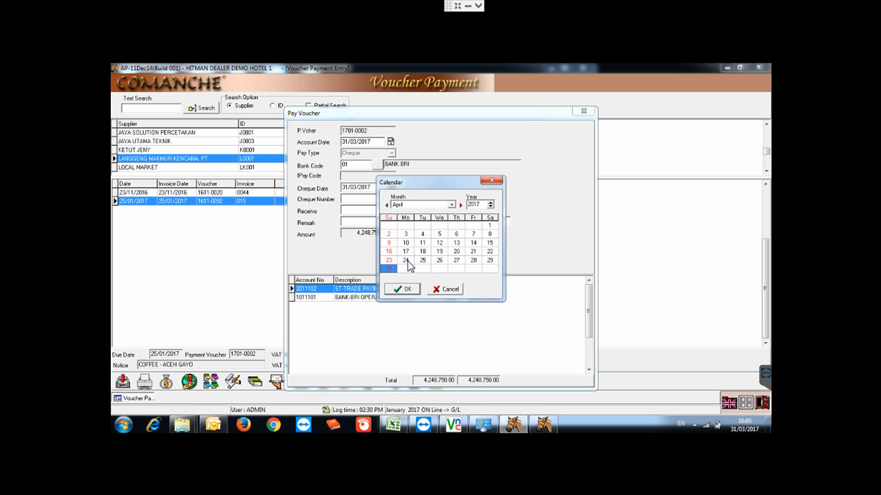
pyautogui.press('4')
pyautogui.press('Return')
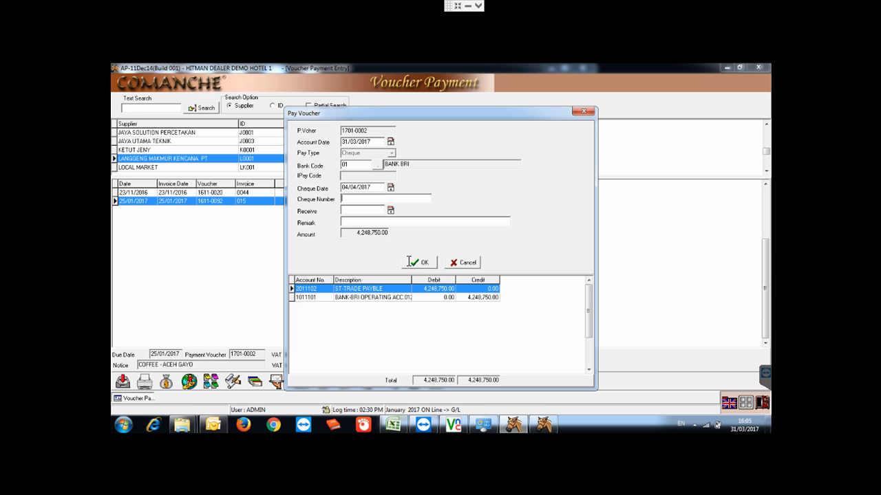
pyautogui.write('G3232')
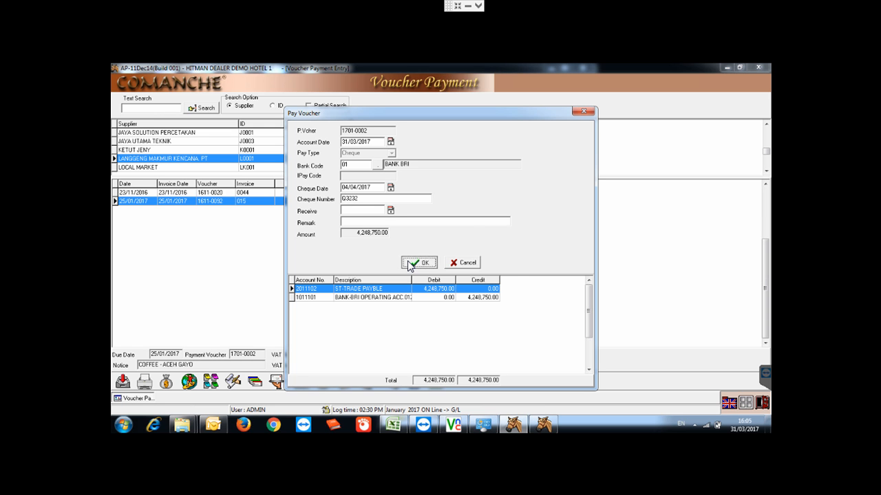
pyautogui.click(413, 263)
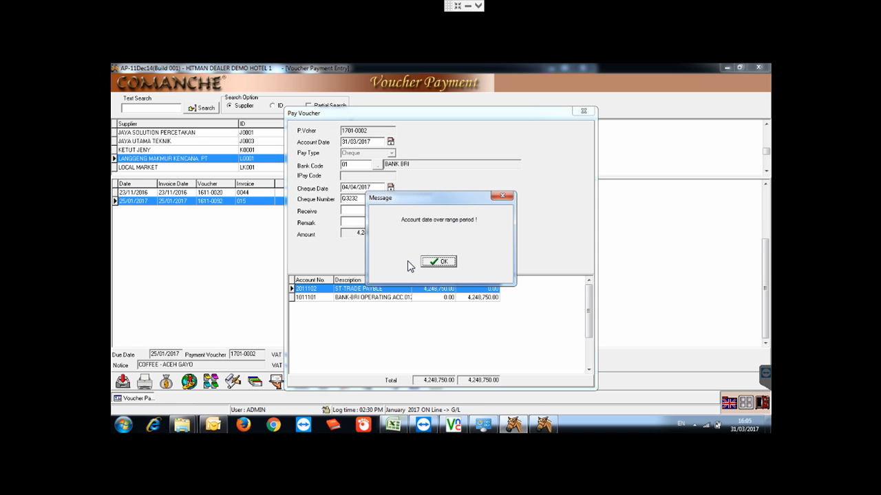
pyautogui.press('Return')
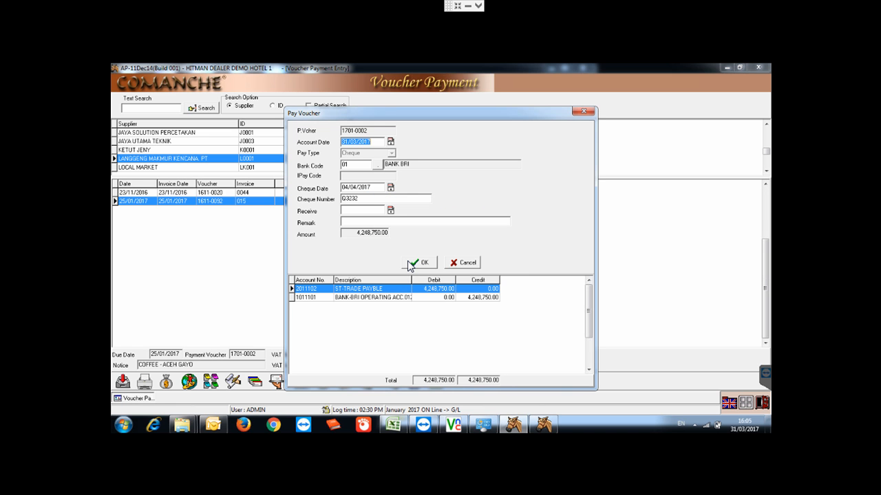
# - Change the account date of the payment to 28/01/2017 and complete paying voucher 1611-0092
pyautogui.click(390, 142)
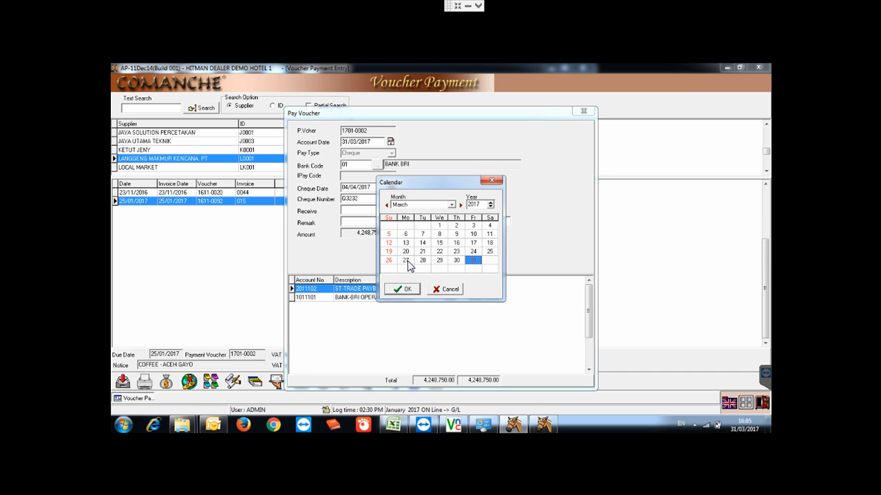
pyautogui.click(386, 205)
pyautogui.click(386, 205)
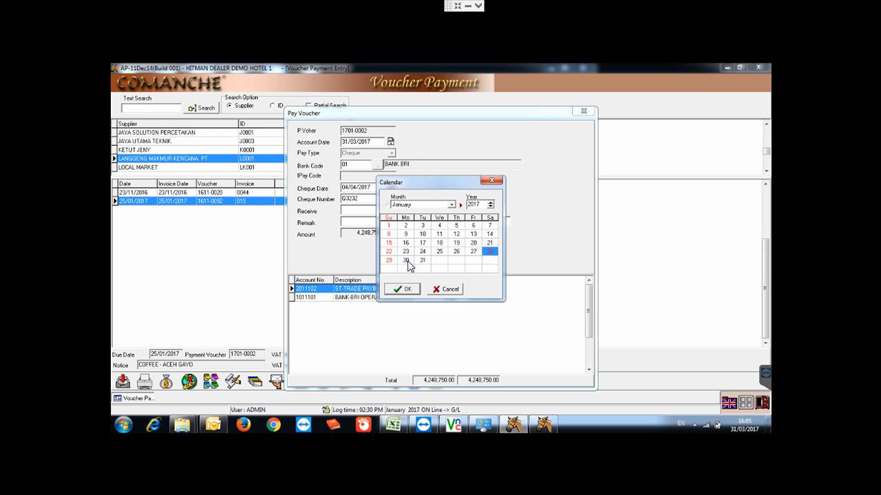
pyautogui.press('Return')
pyautogui.click(408, 263)
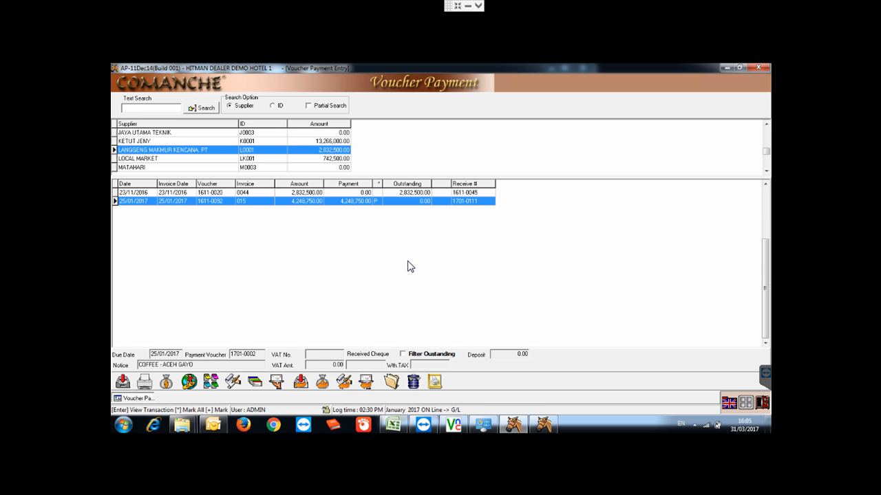
# - Mark the paid voucher 1611-0092, review its cheque number entry form and close the form
pyautogui.press('Up')
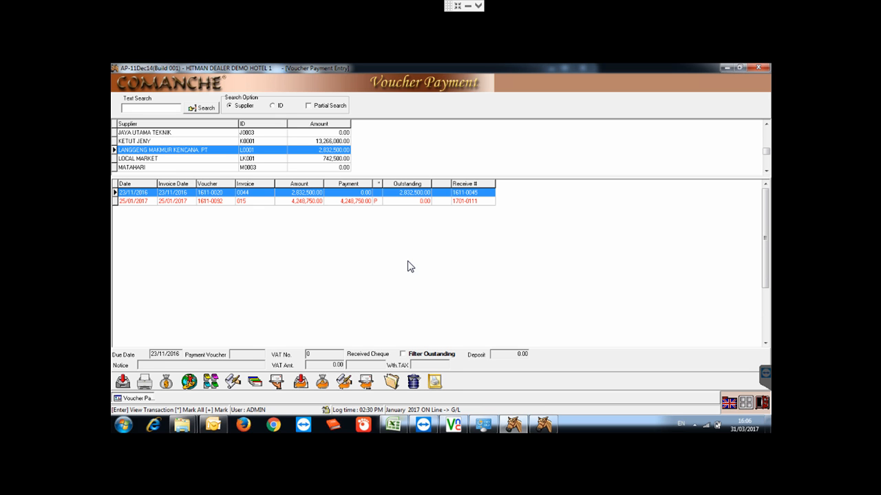
pyautogui.press('Down')
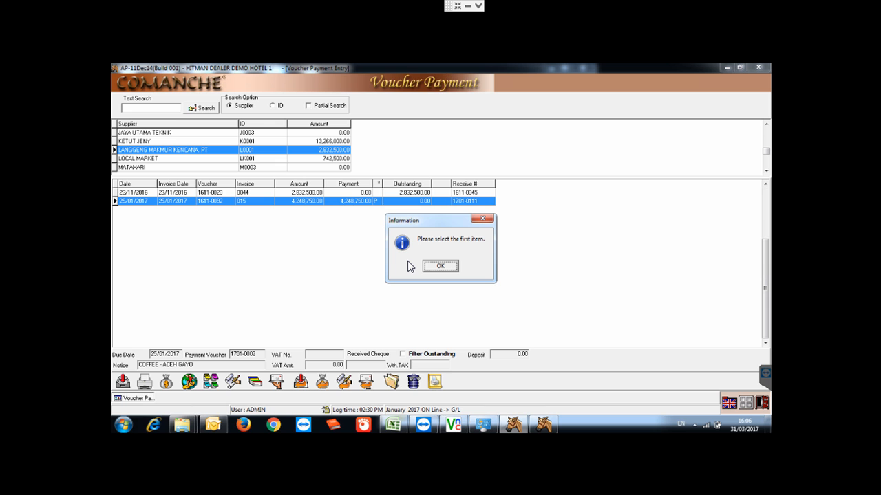
pyautogui.press('Return')
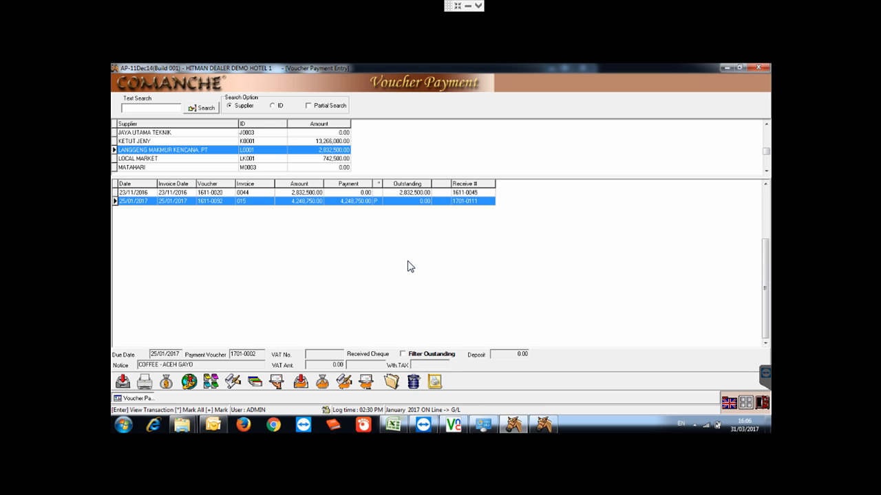
pyautogui.rightClick(407, 267)
pyautogui.press('Down')
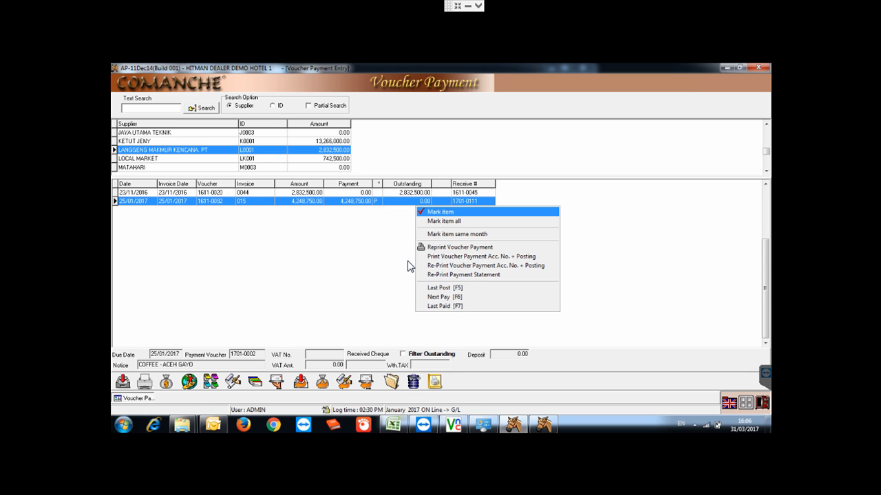
pyautogui.press('Return')
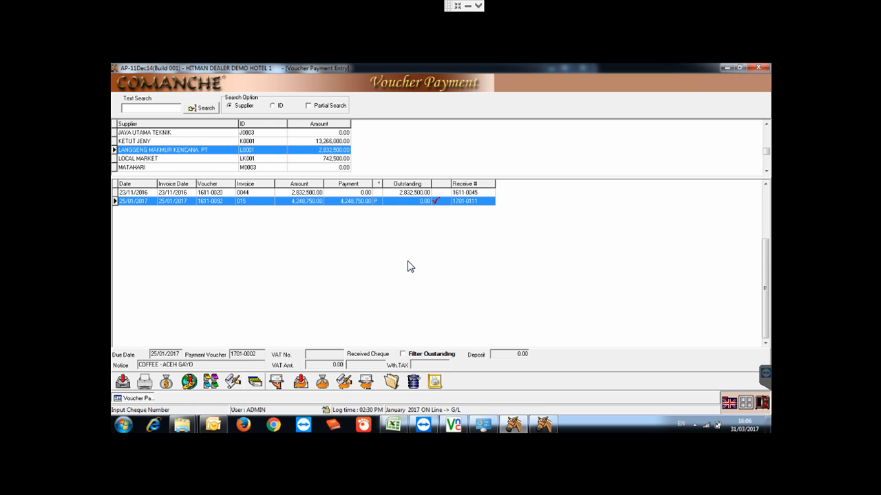
pyautogui.press('Return')
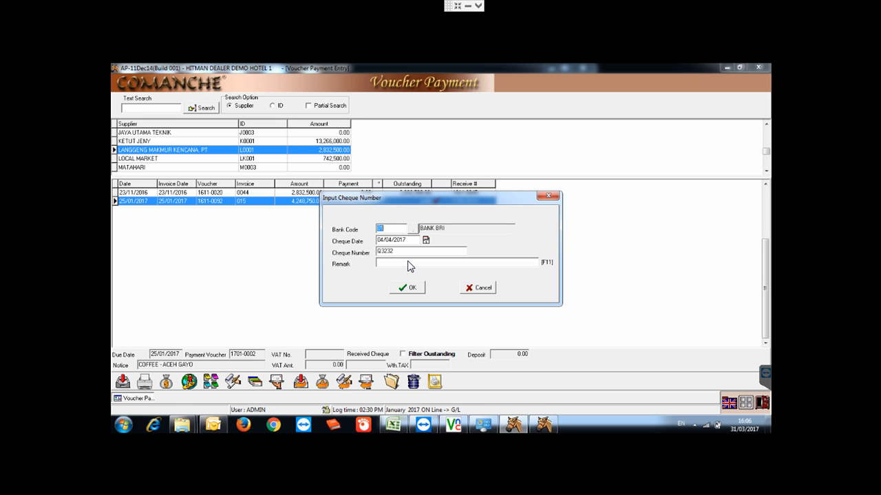
pyautogui.press('Return')
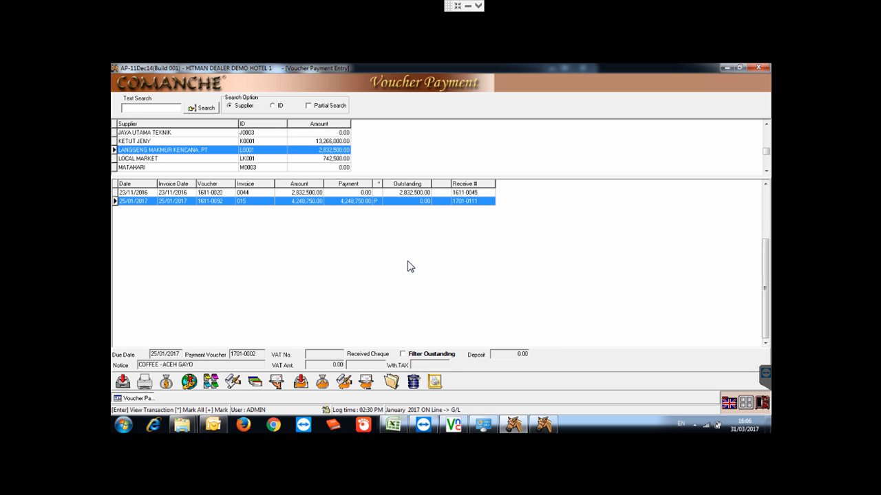
# - Mark the paid voucher 1611-0092 and set the cancellation date of its payment to 28/01/2017
pyautogui.press('Up')
pyautogui.press('Menu')
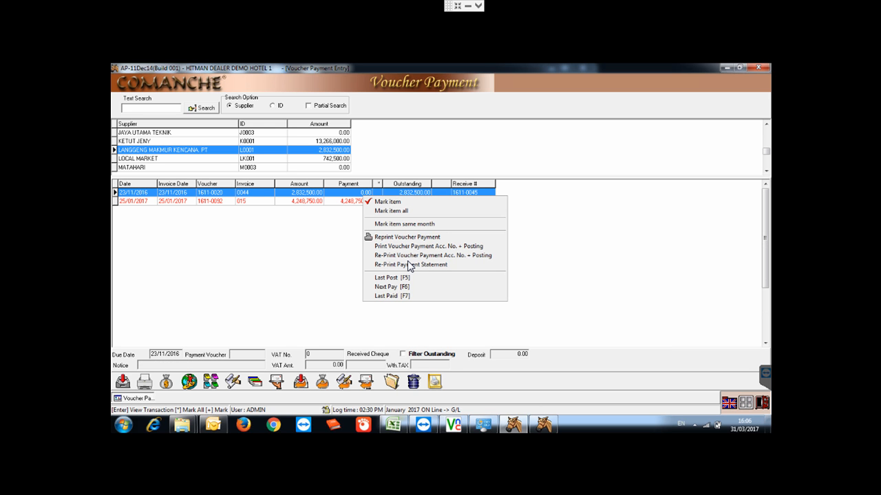
pyautogui.click(408, 263)
pyautogui.press('Menu')
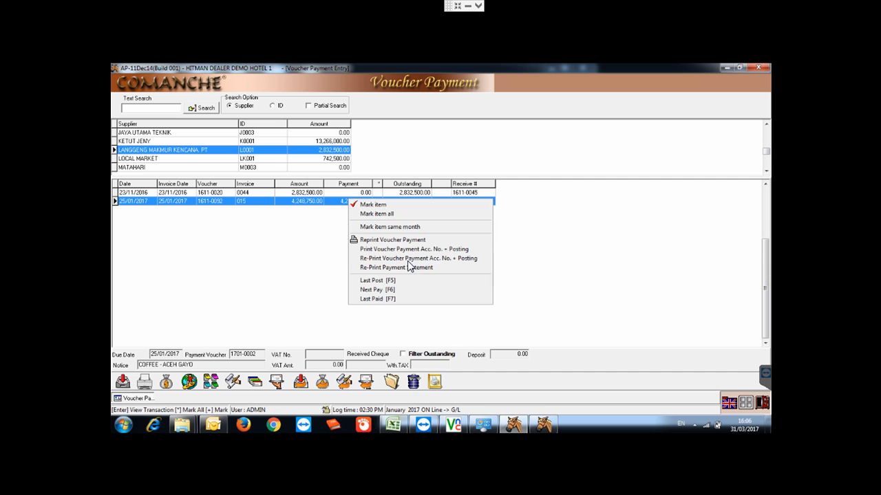
pyautogui.press('Down')
pyautogui.press('Return')
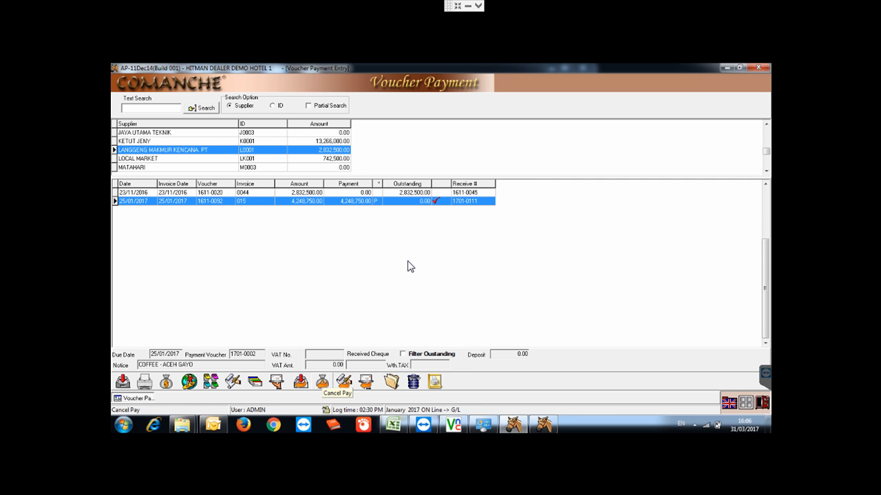
pyautogui.press('Return')
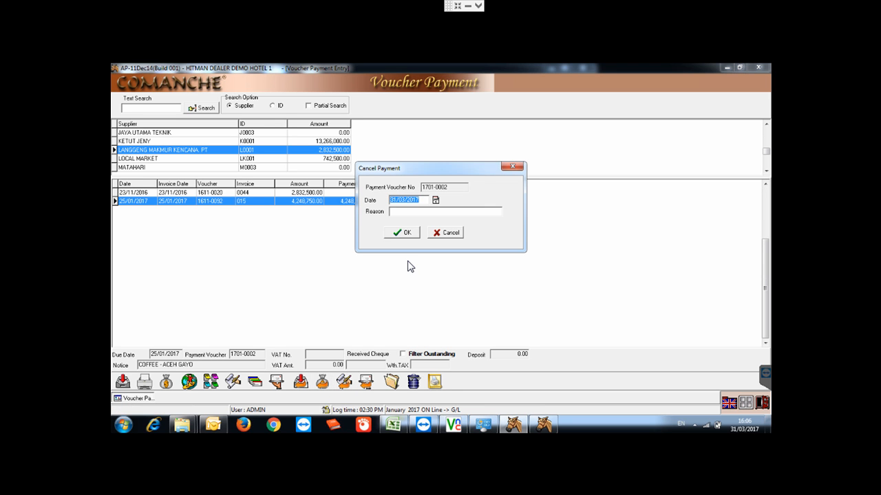
pyautogui.click(436, 200)
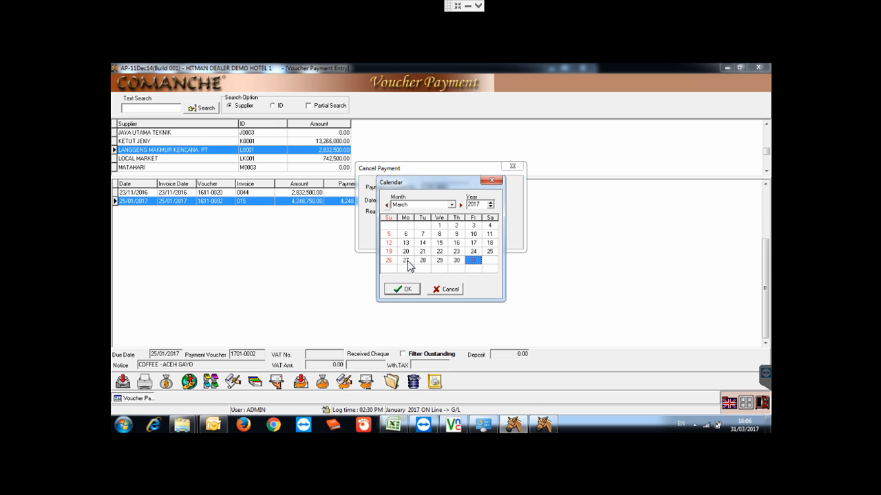
pyautogui.press('pageup')
pyautogui.press('pageup')
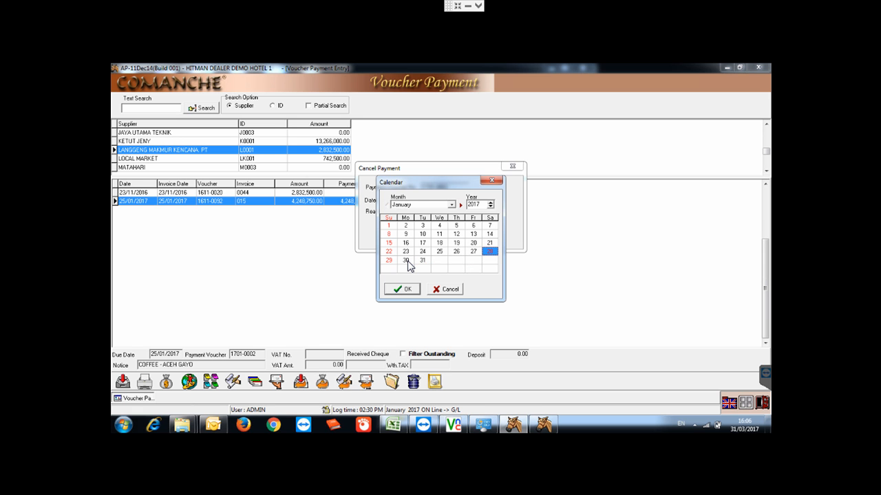
pyautogui.press('Return')
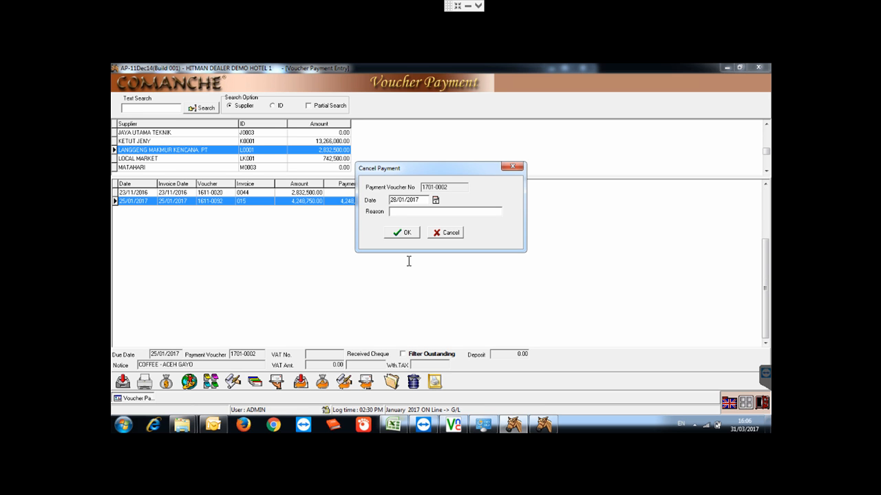
# - Enter "Salah" as the reason and confirm cancelling the payment of voucher 1611-0092
pyautogui.write('sALA')
pyautogui.press('BackSpace')
pyautogui.press('BackSpace')
pyautogui.press('BackSpace')
pyautogui.press('BackSpace')
pyautogui.write('Salah')
pyautogui.press('Return')
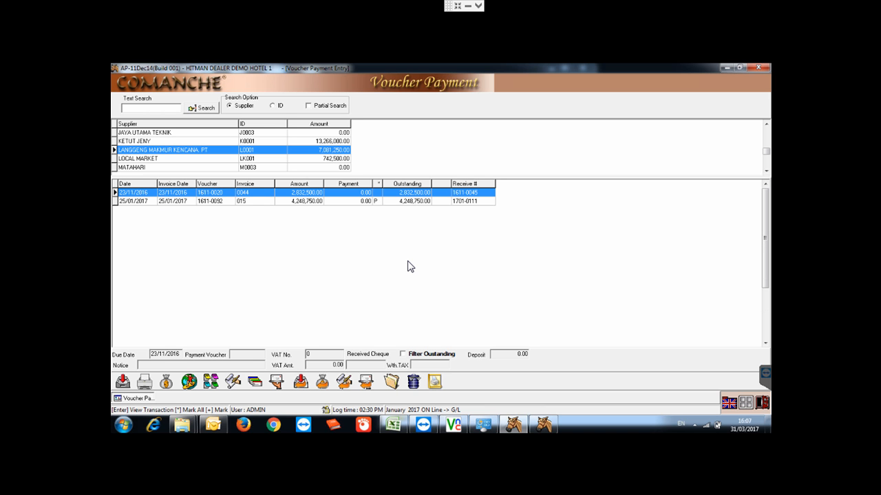
# - Mark voucher 1611-0092 and cancel its payment voucher with the reason "Ntar"
pyautogui.press('Down')
pyautogui.press('Up')
pyautogui.press('Down')
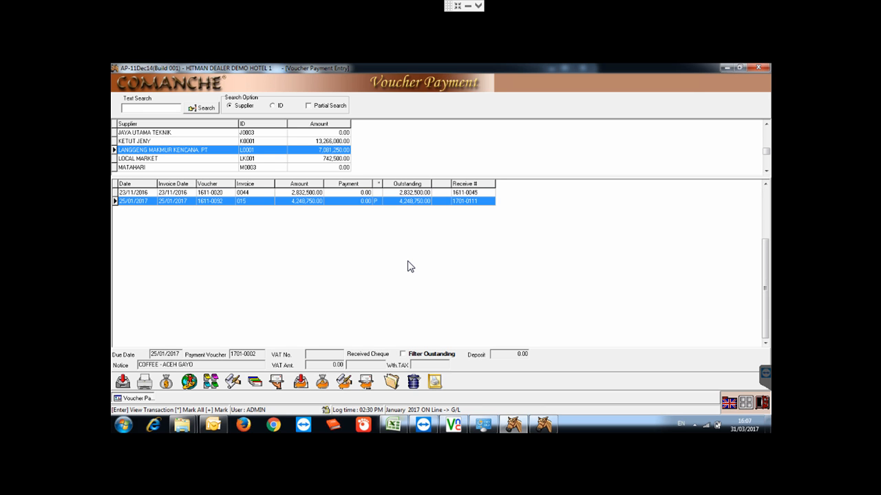
pyautogui.press('Menu')
pyautogui.press('Down')
pyautogui.press('Return')
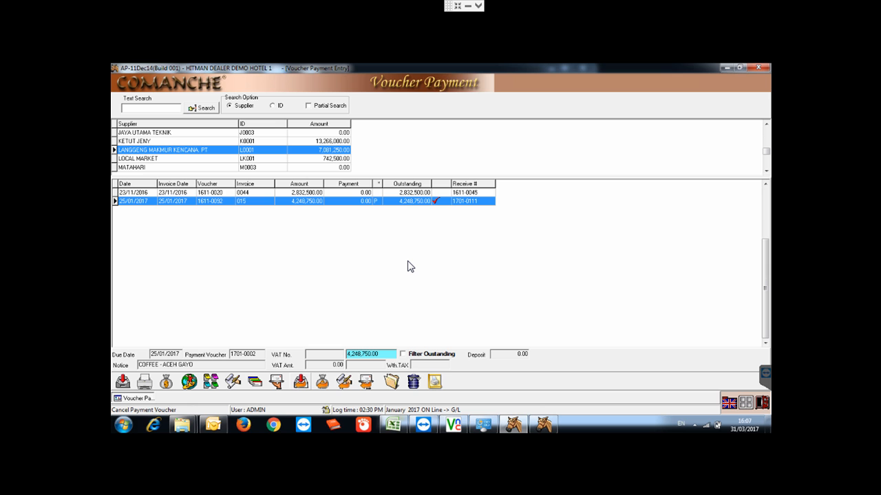
pyautogui.click(301, 382)
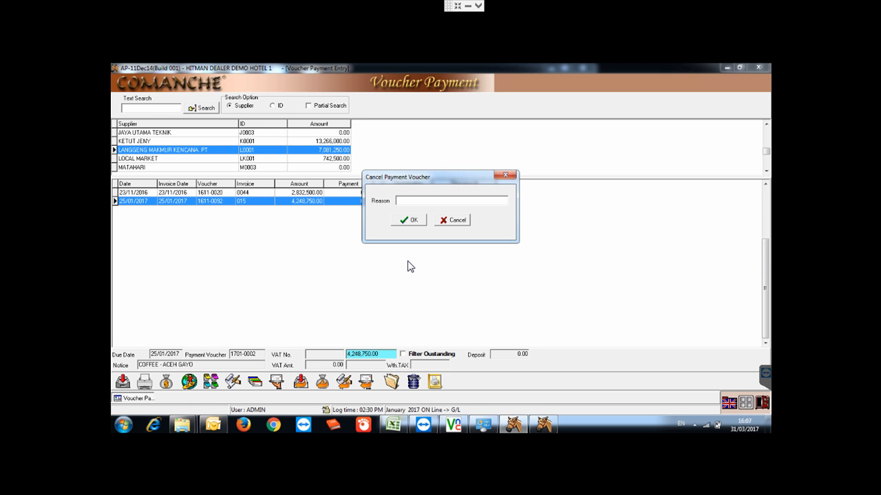
pyautogui.write('Ntar')
pyautogui.press('Return')
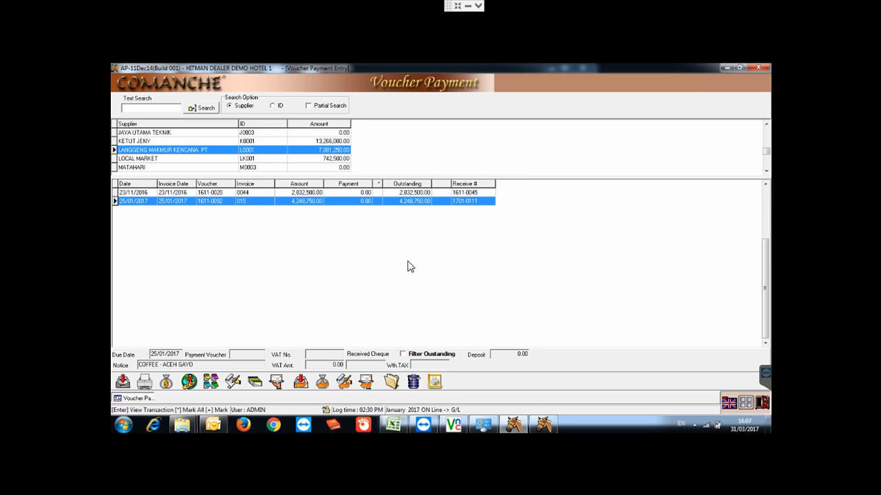
# - Mark voucher 1611-0092 again and try to pay it without an assigned payment voucher, dismissing the message
pyautogui.rightClick(401, 201)
pyautogui.click(425, 208)
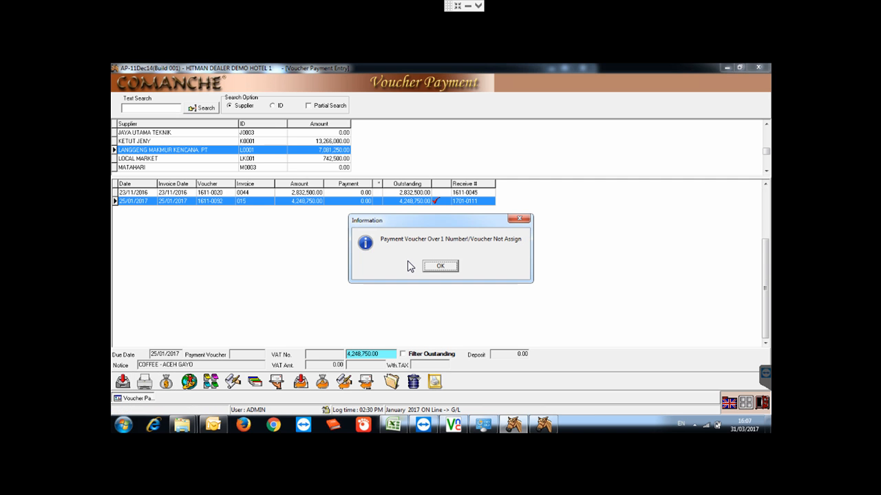
pyautogui.press('Return')
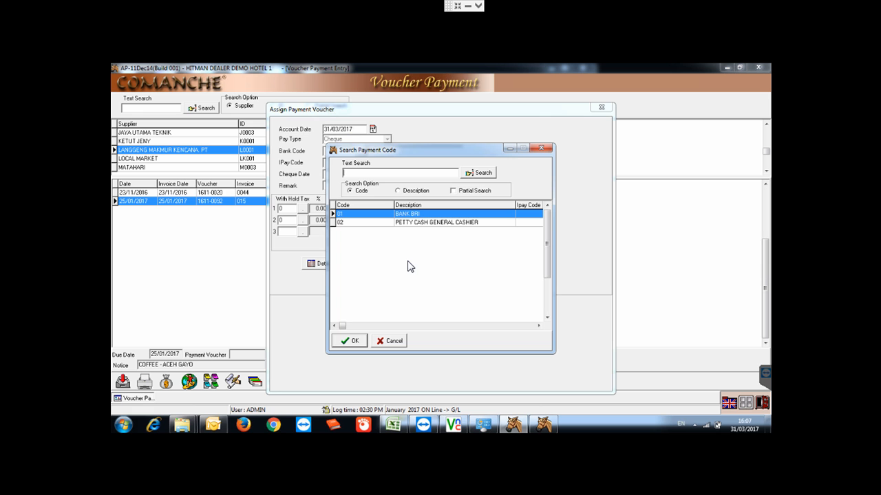
# - Assign a payment voucher to voucher 1611-0092 with bank code 01 (BANK BRI) and the date 28/01/2017
pyautogui.press('Return')
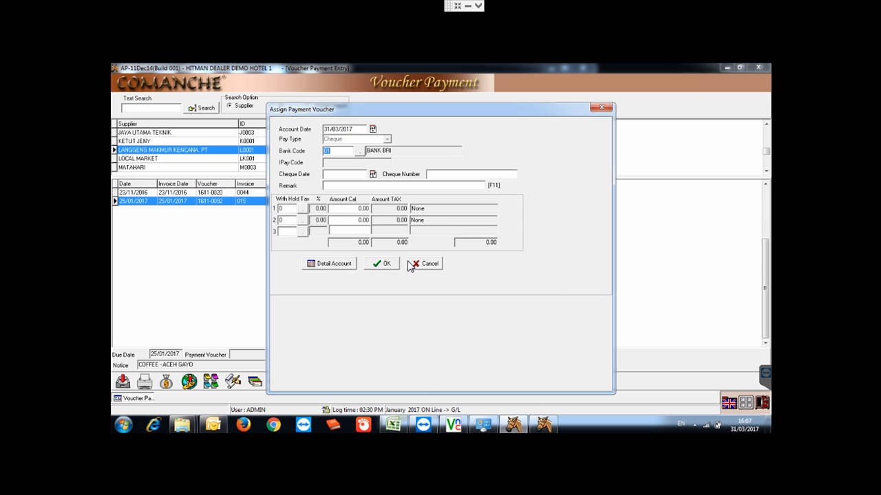
pyautogui.press('Return')
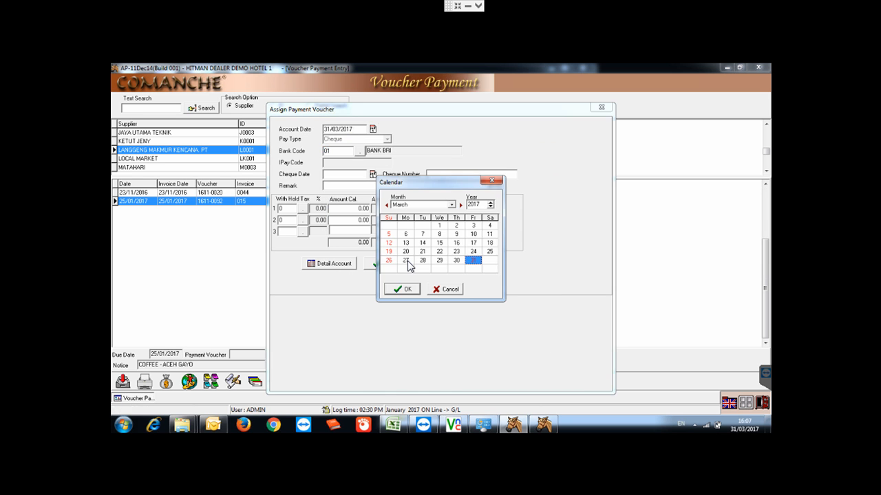
pyautogui.press('pageup')
pyautogui.press('pageup')
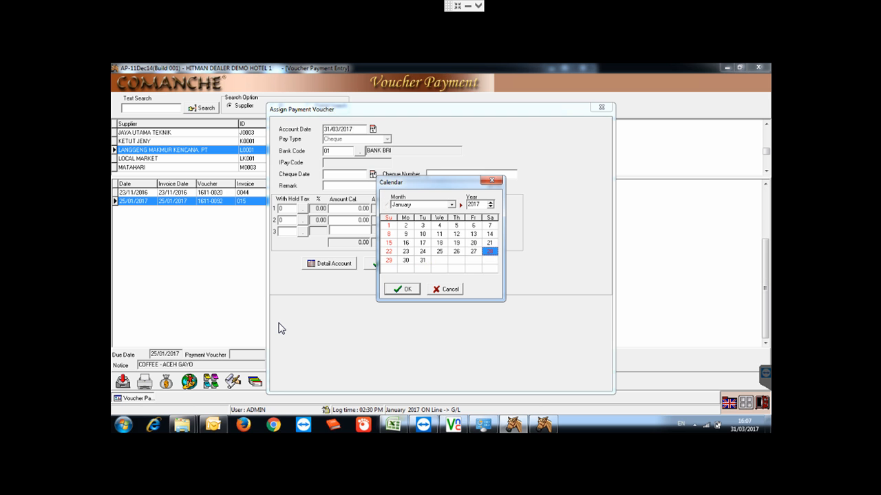
pyautogui.press('Return')
pyautogui.press('Return')
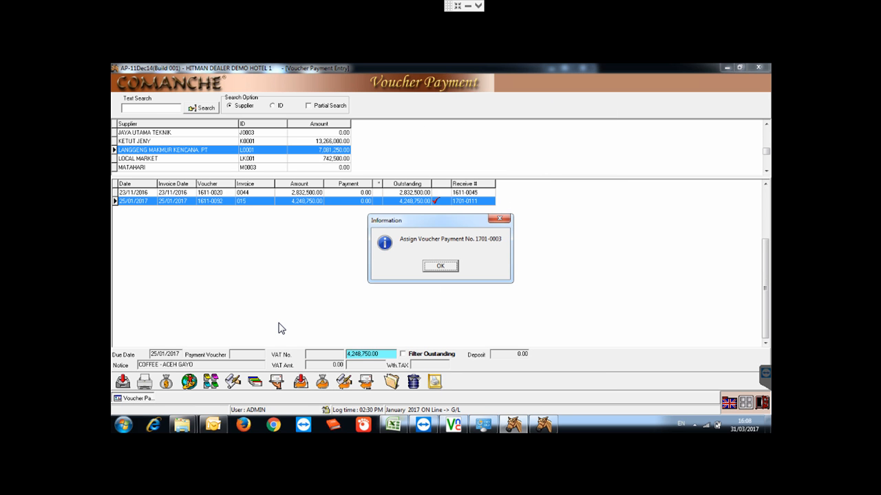
pyautogui.press('Return')
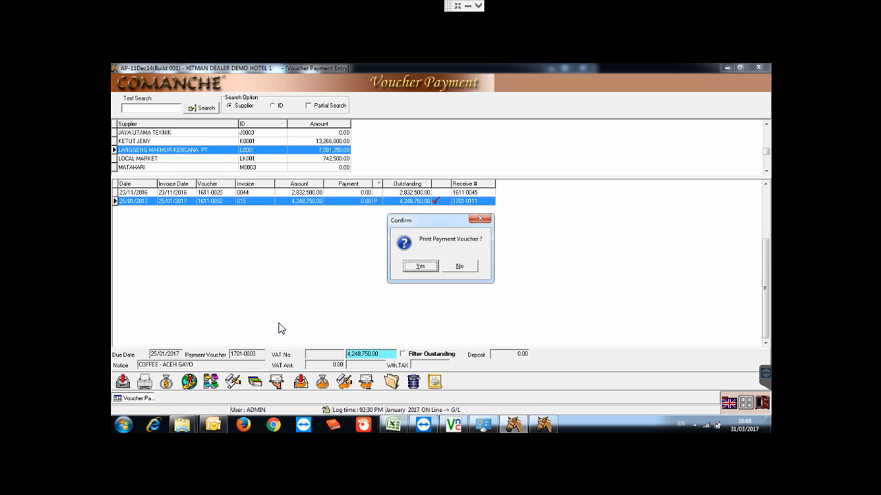
# - Try to print the payment voucher and the statement transfer, dismissing the messages
pyautogui.press('Return')
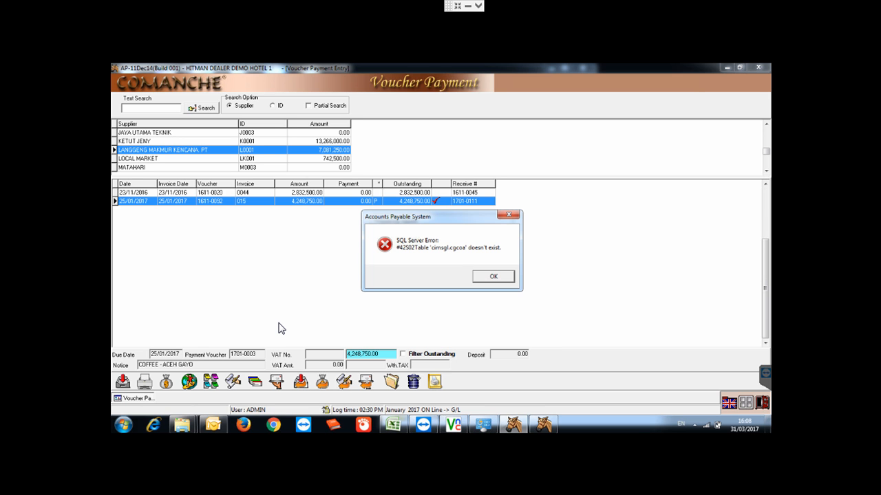
pyautogui.press('Return')
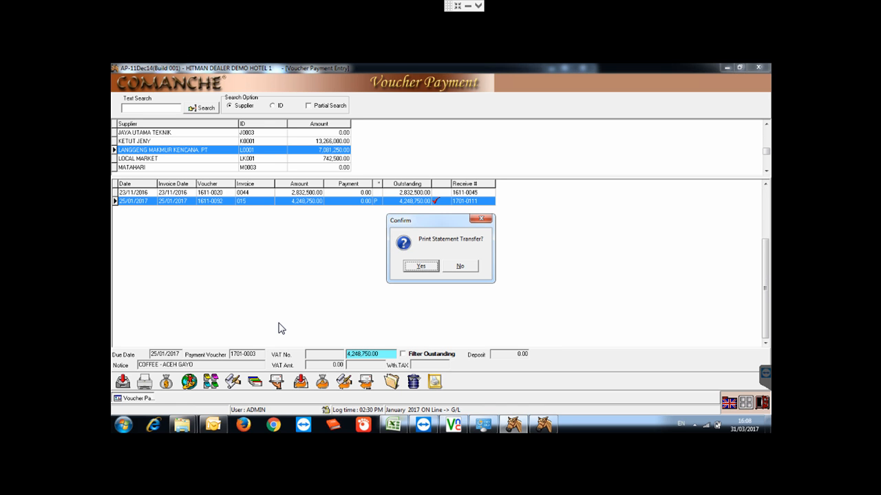
pyautogui.press('Return')
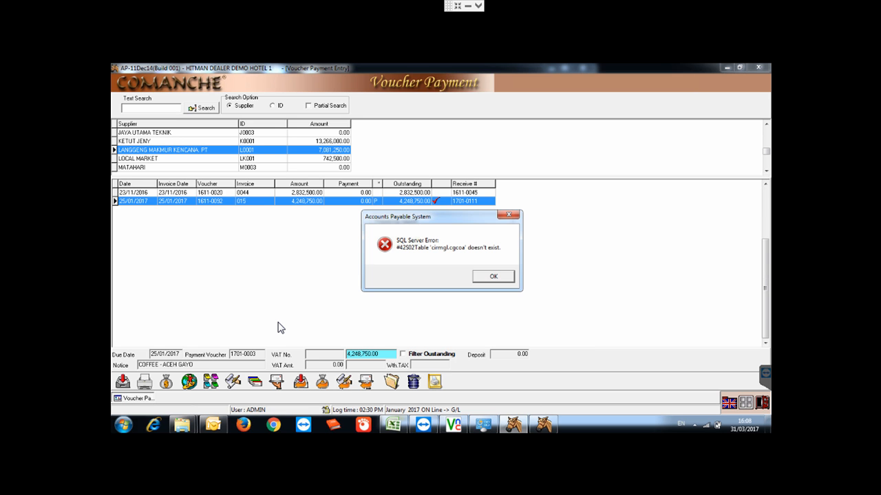
pyautogui.press('Return')
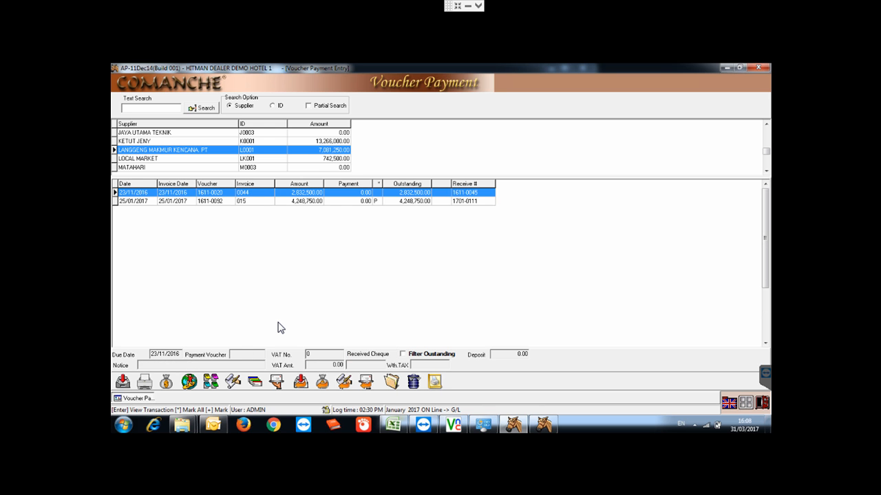
# - Mark voucher 1611-0092 and pay it by cheque from bank 01 (BANK BRI) with the account date 28/01/2017
pyautogui.press('Down')
pyautogui.press('Menu')
pyautogui.press('Down')
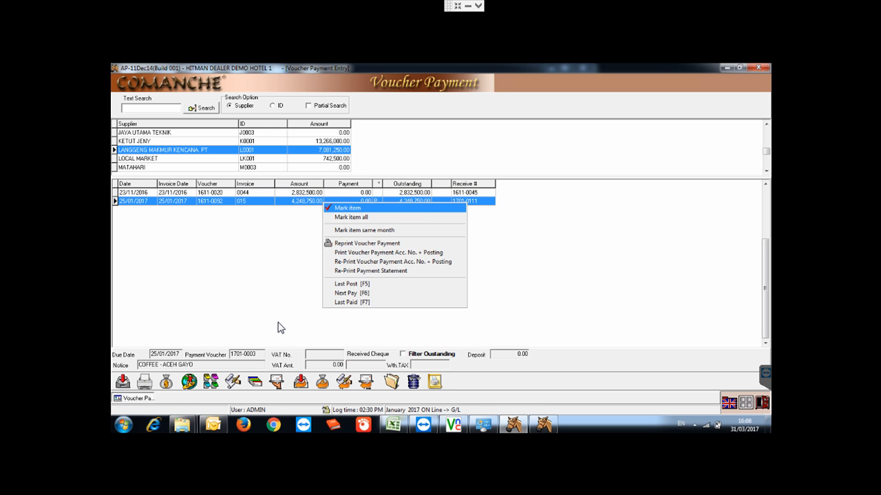
pyautogui.press('Return')
pyautogui.press('Tab')
pyautogui.press('Tab')
pyautogui.press('Tab')
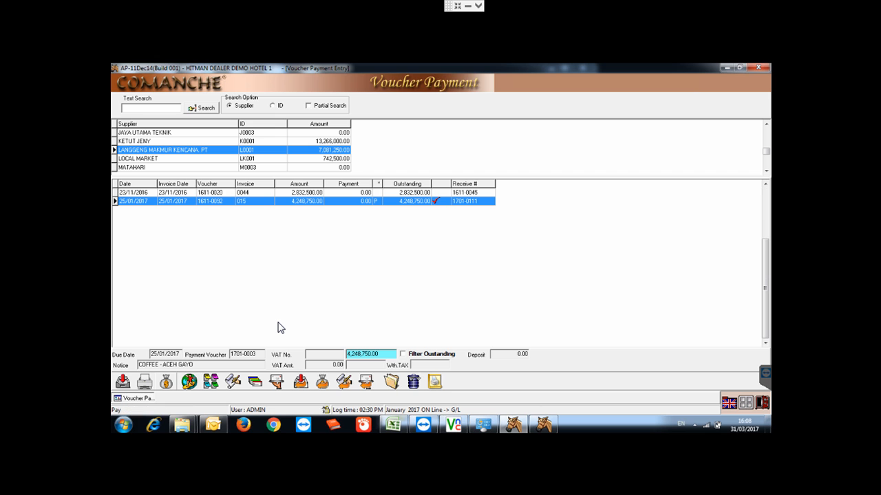
pyautogui.press('Return')
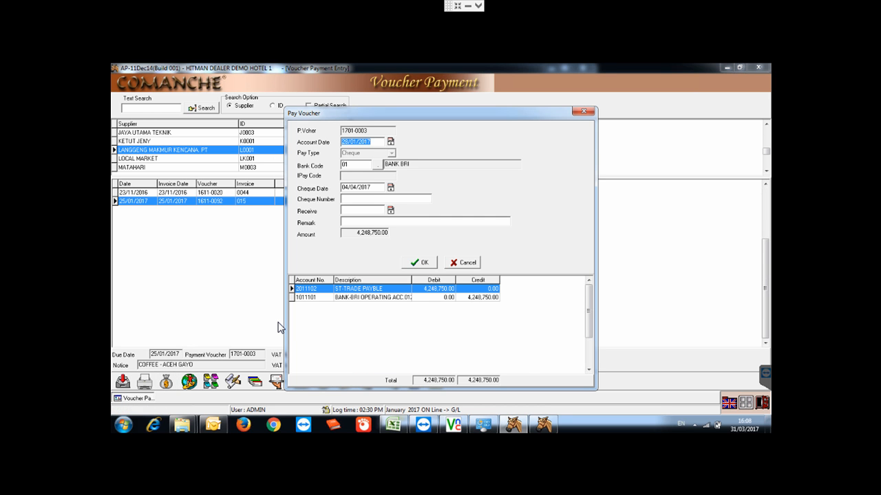
pyautogui.press('Return')
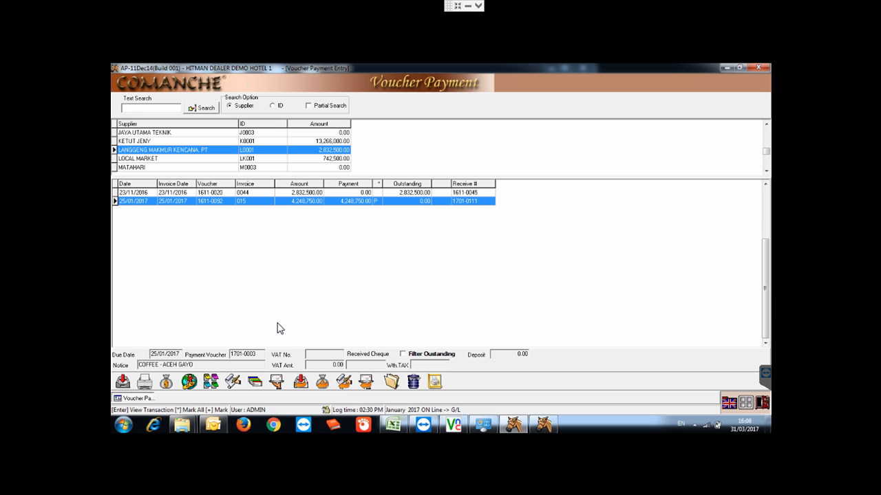
# - Mark voucher 1611-0020 and try to record a received cheque for it, removing the mark again
pyautogui.press('Up')
pyautogui.press('Menu')
pyautogui.press('Down')
pyautogui.press('Return')
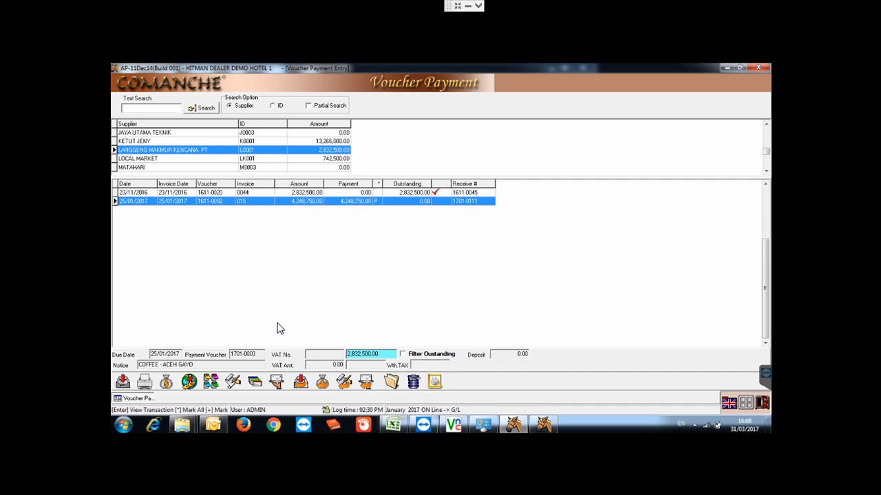
pyautogui.press('Up')
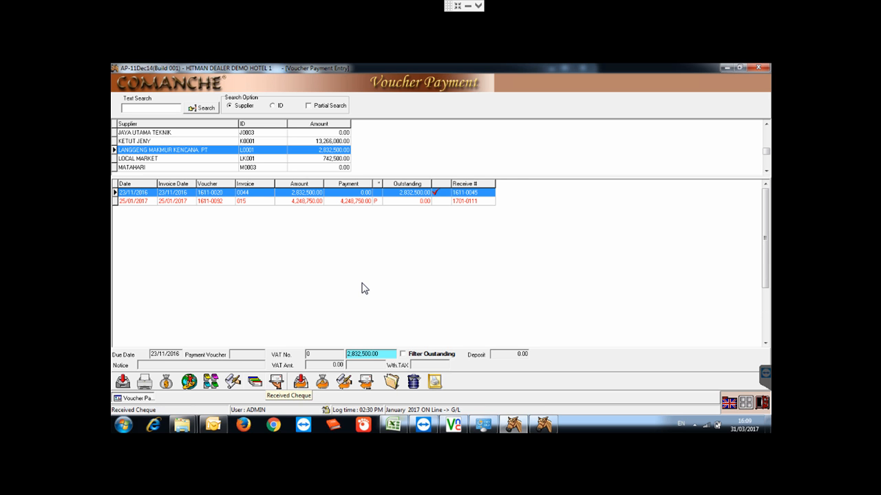
pyautogui.click(277, 382)
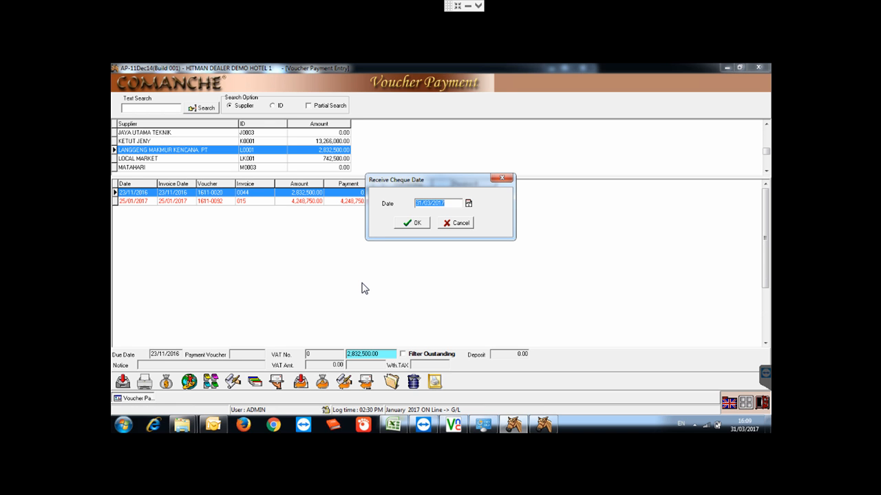
pyautogui.press('Return')
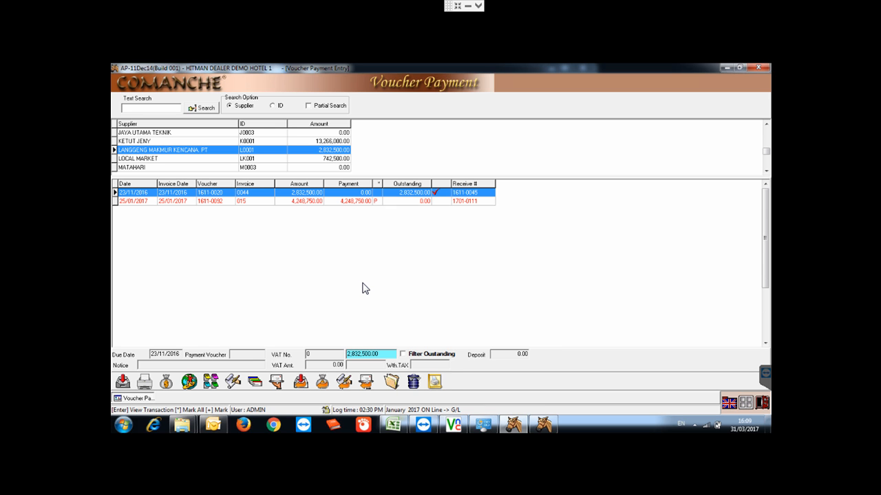
pyautogui.press('Menu')
pyautogui.press('Down')
pyautogui.press('Return')
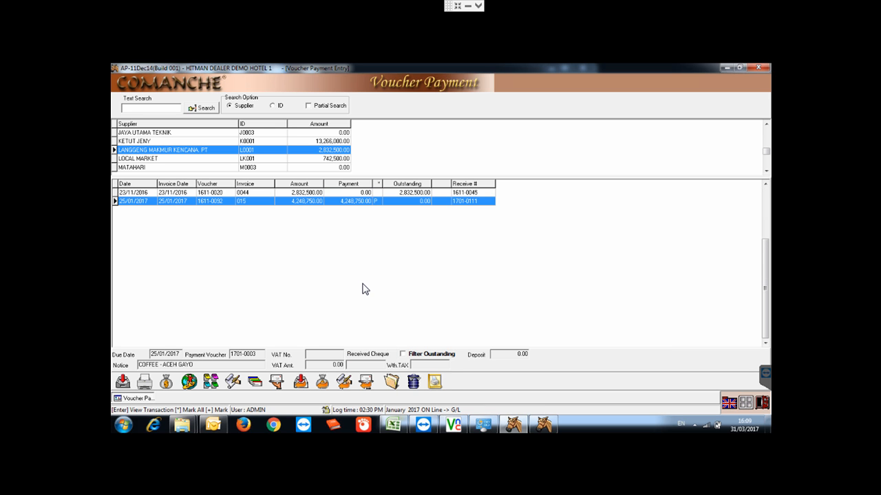
# - Mark the paid voucher 1611-0092 and try out the date entry for its received cheque
pyautogui.press('Menu')
pyautogui.press('Down')
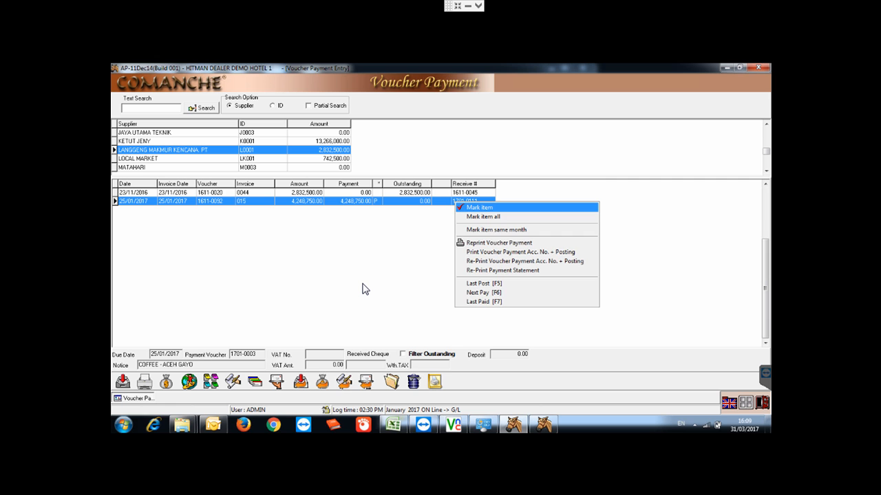
pyautogui.press('Return')
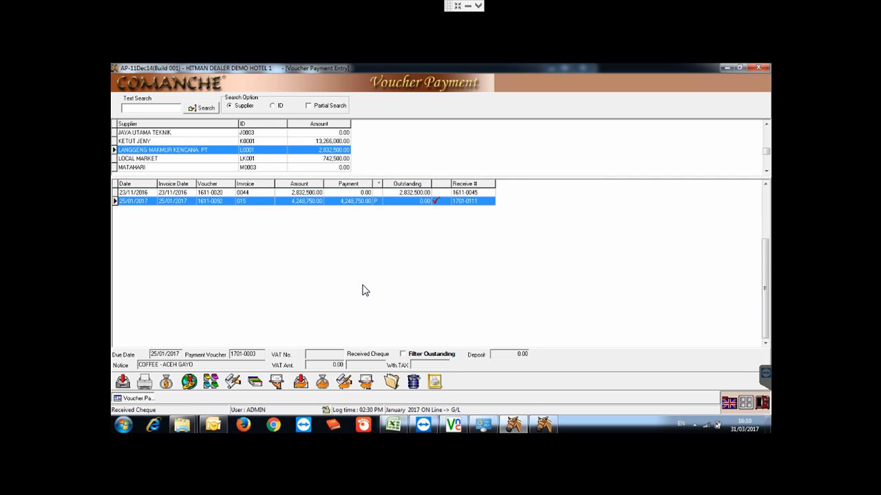
pyautogui.press('Return')
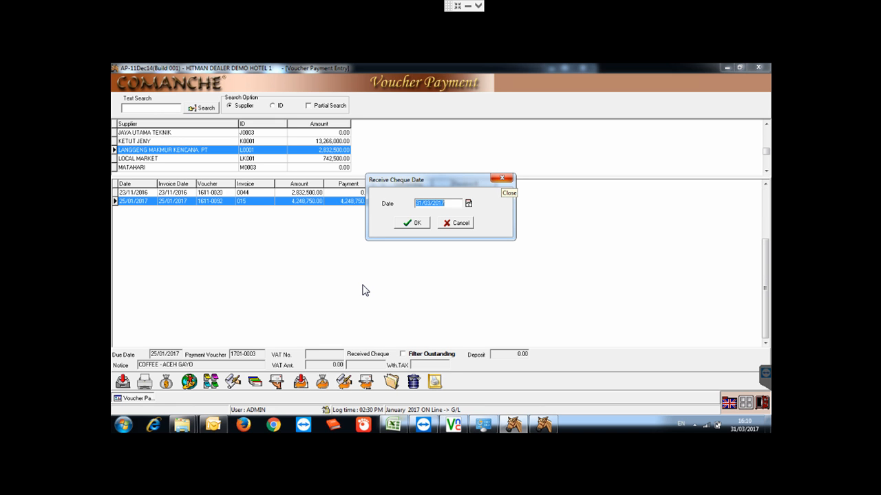
pyautogui.press('Return')
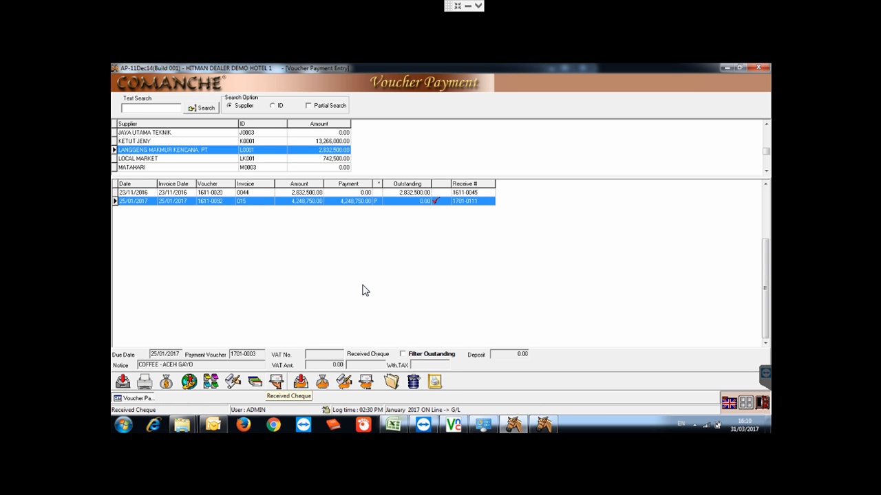
pyautogui.click(276, 382)
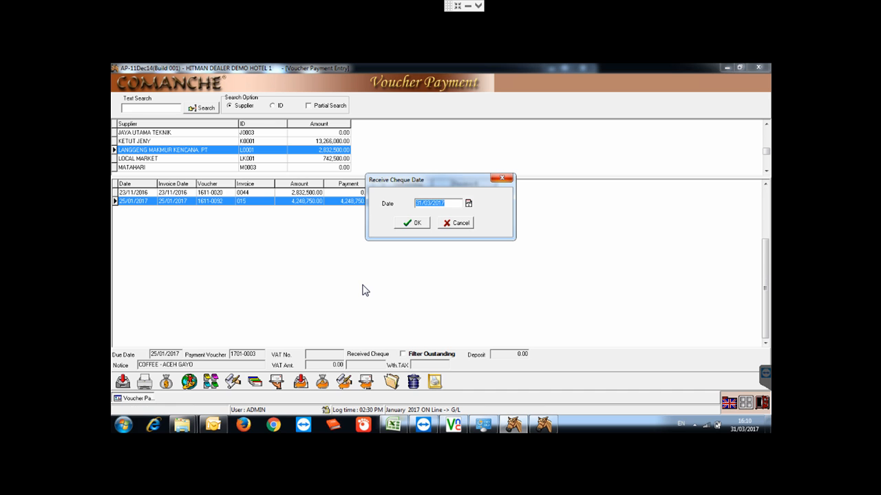
pyautogui.press('Return')
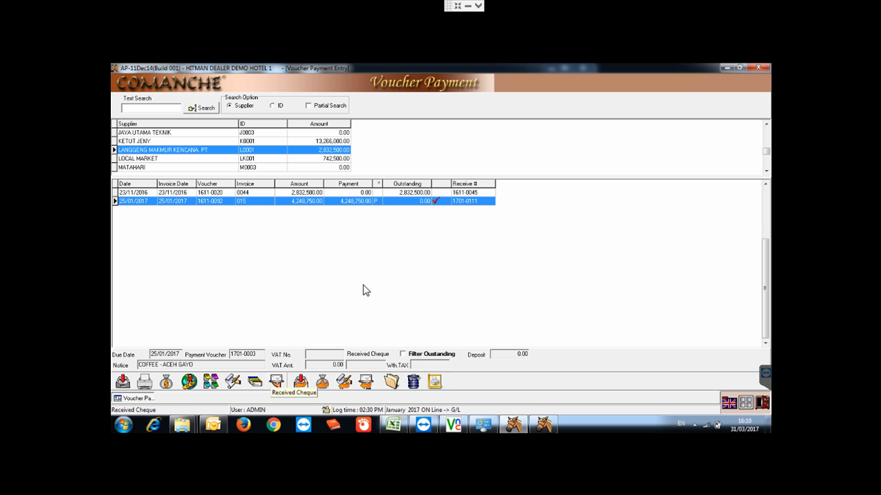
# - Record the received cheque of voucher 1611-0092 with the date 28/01/2017
pyautogui.click(277, 382)
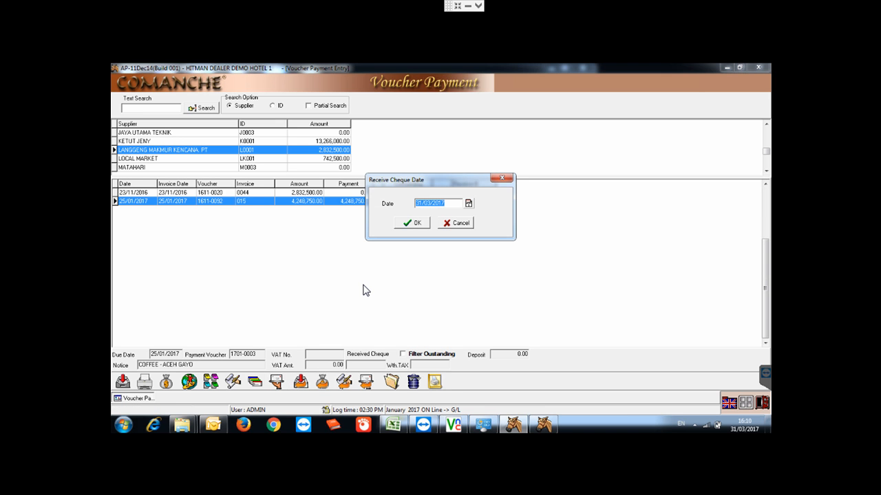
pyautogui.click(469, 203)
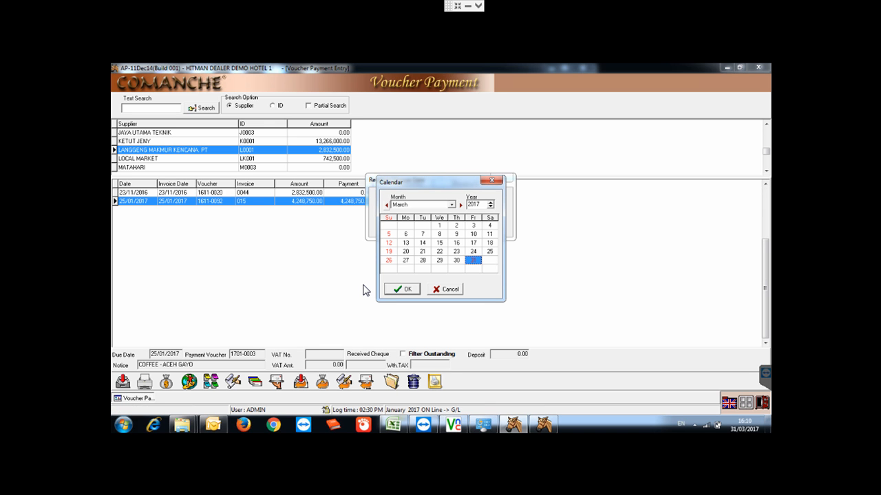
pyautogui.click(387, 205)
pyautogui.click(387, 205)
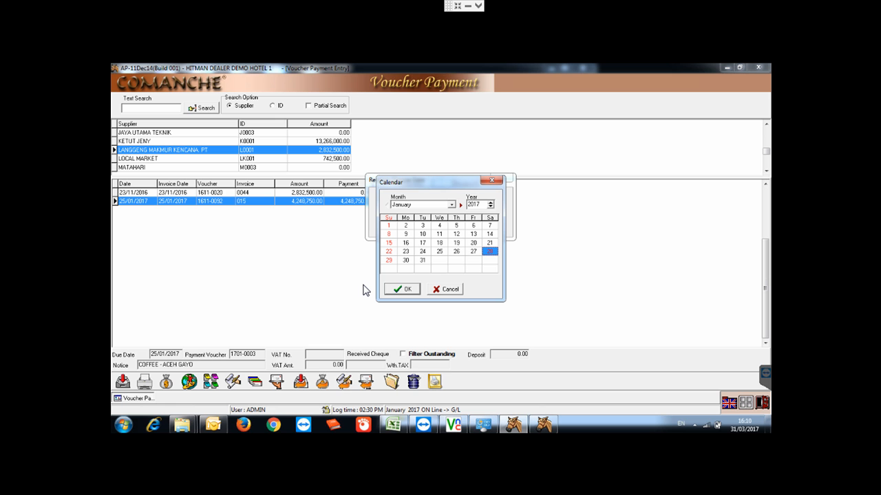
pyautogui.press('Return')
pyautogui.press('Return')
pyautogui.press('Return')
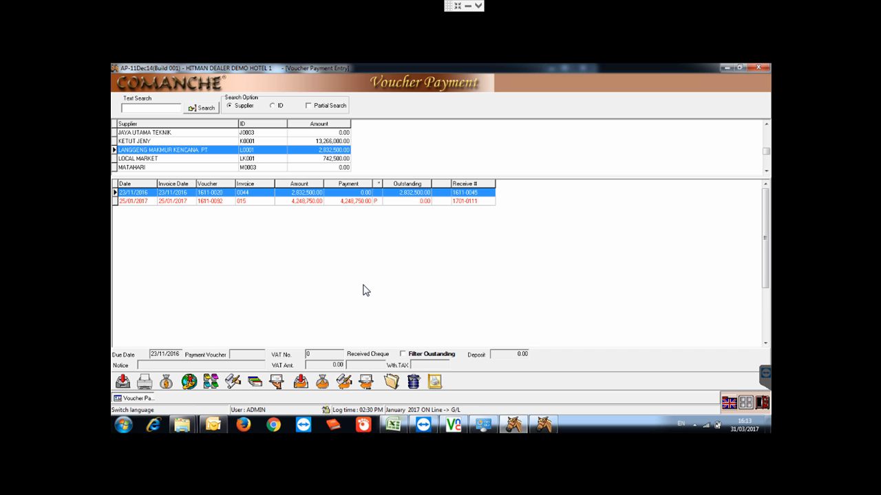
# - Leave Voucher Payment and view the Print Cheque screen, closing it again
pyautogui.press('Escape')
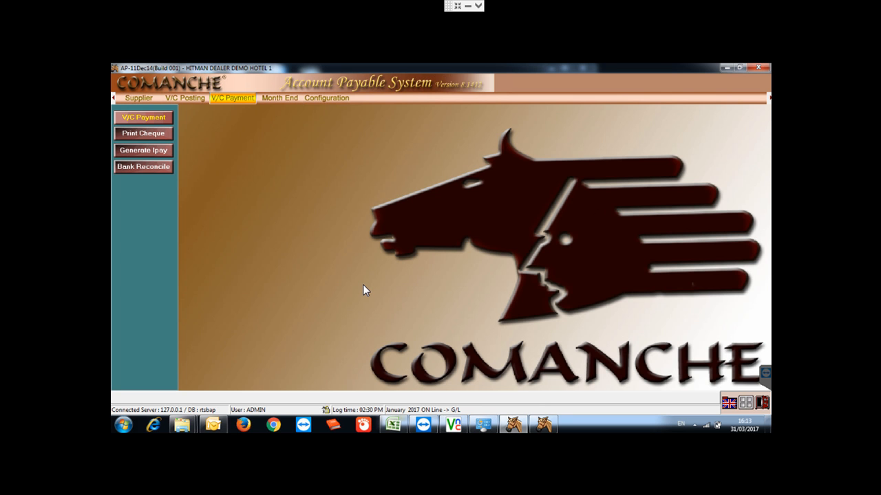
pyautogui.press('Down')
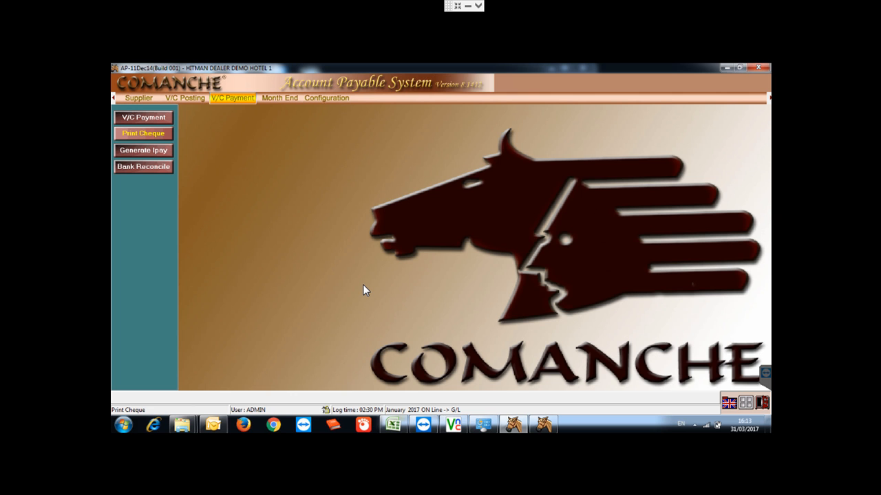
pyautogui.press('Return')
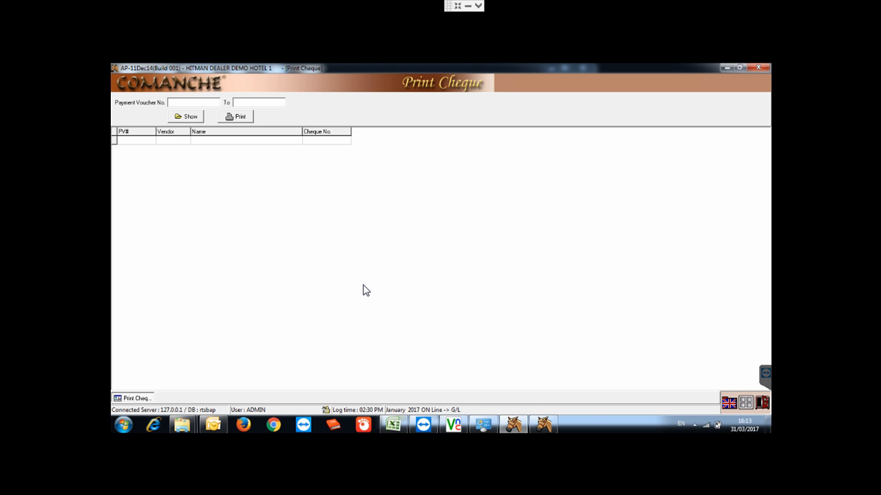
pyautogui.press('Escape')
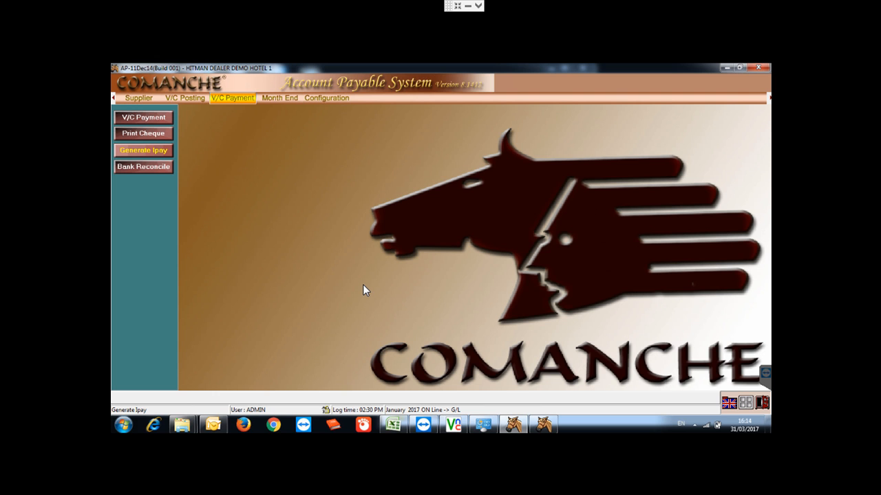
# - Open Bank Reconcile and choose bank 01 (BANK BRI) for the reconcile entry
pyautogui.press('Down')
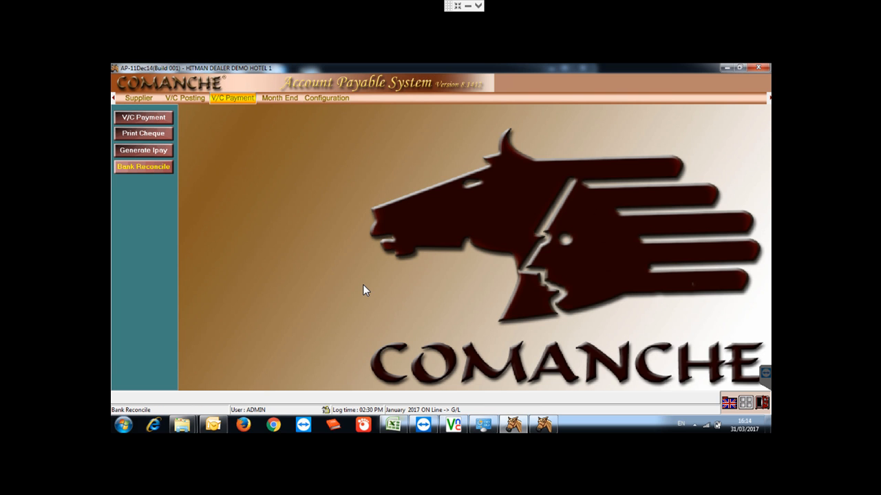
pyautogui.press('Return')
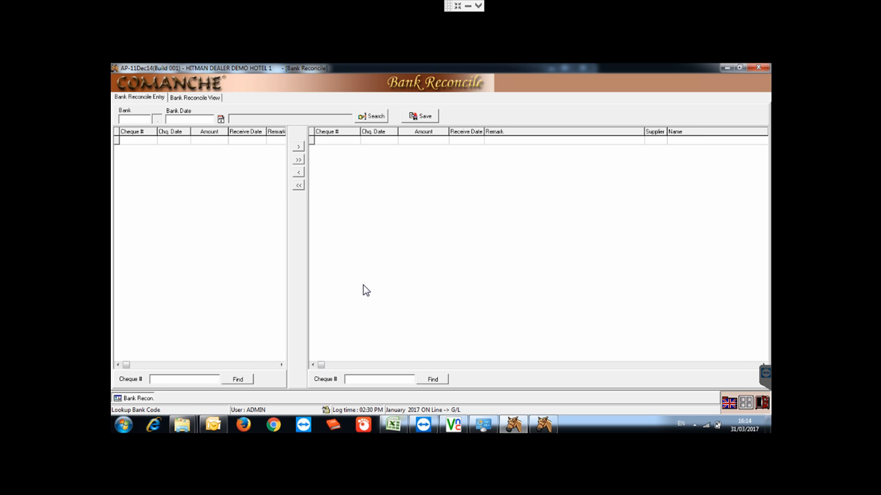
pyautogui.press('Return')
pyautogui.press('Return')
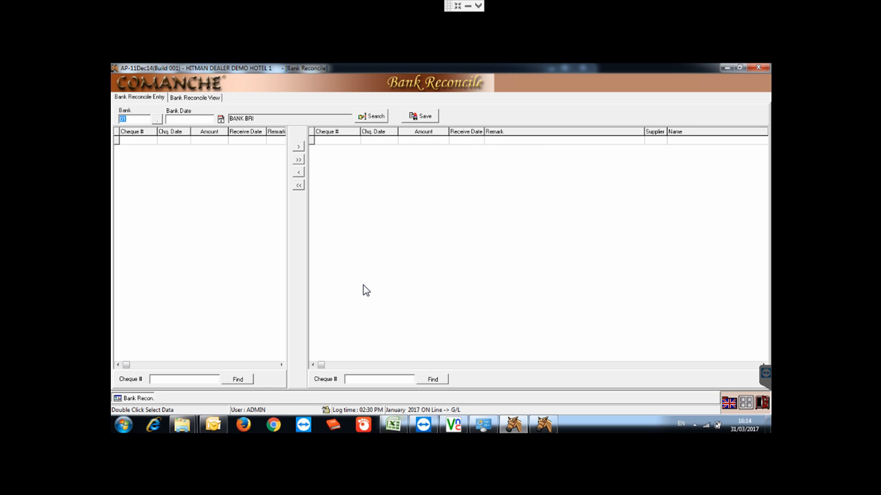
# - Set the bank date to 28/01/2017 and load the bank's cheques awaiting reconciliation
pyautogui.press('Return')
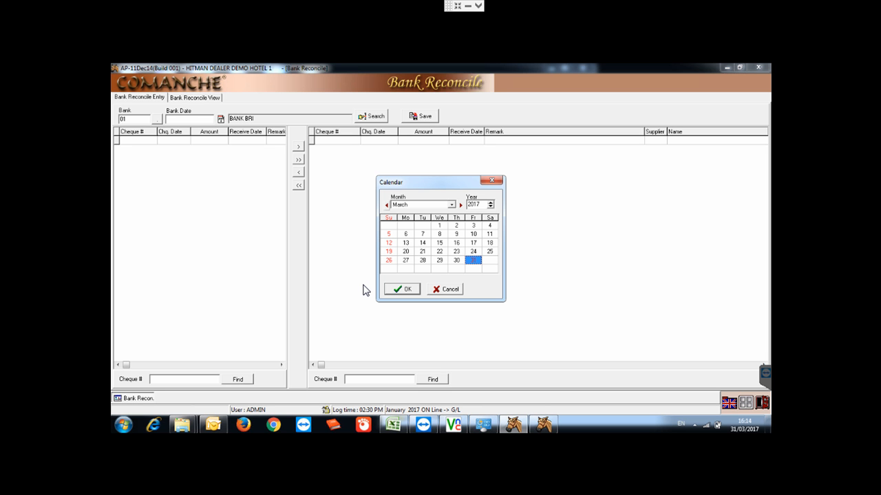
pyautogui.press('pageup')
pyautogui.press('pageup')
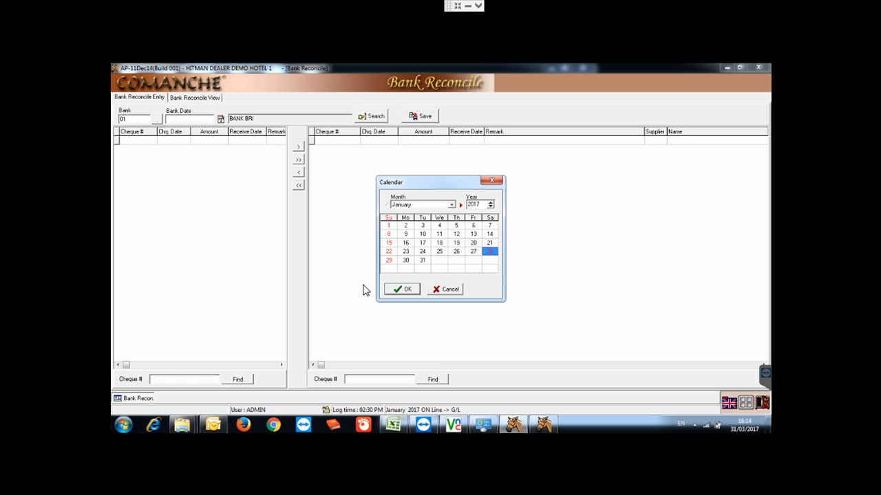
pyautogui.press('Return')
pyautogui.press('Return')
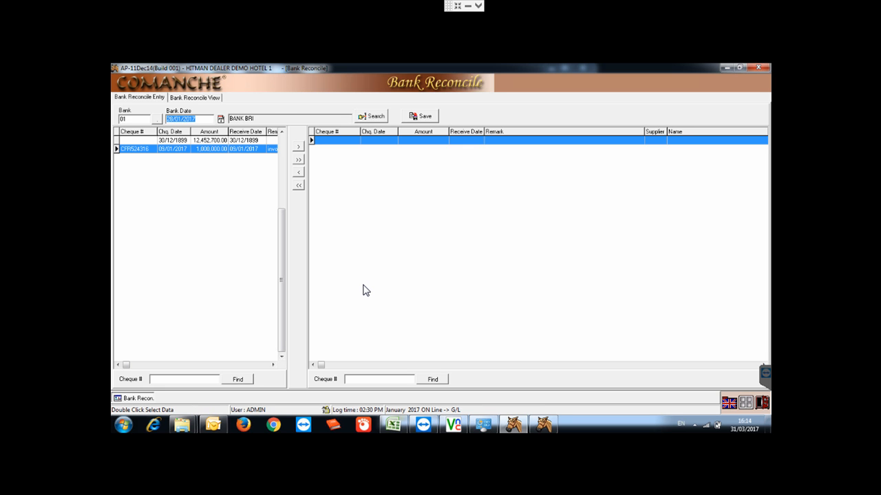
# - Transfer all of the bank's outstanding cheques to the reconciled list and save the reconciliation
pyautogui.press('Up')
pyautogui.press('Down')
pyautogui.press('Up')
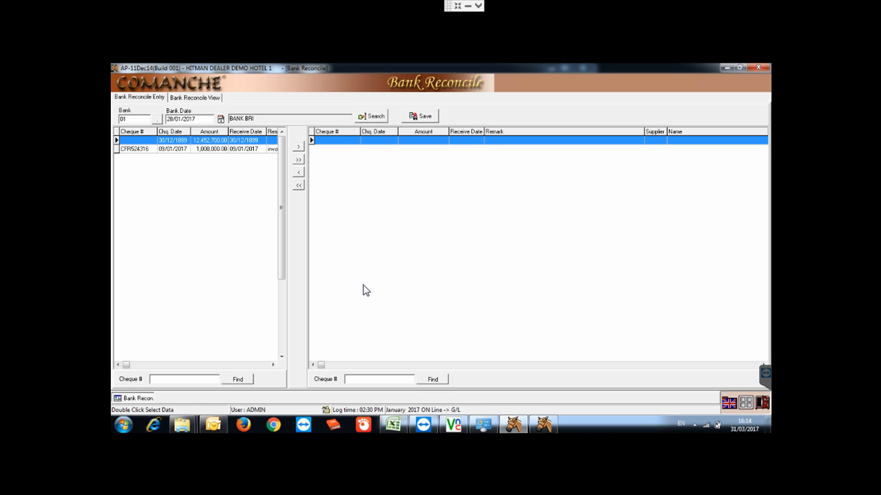
pyautogui.click(298, 160)
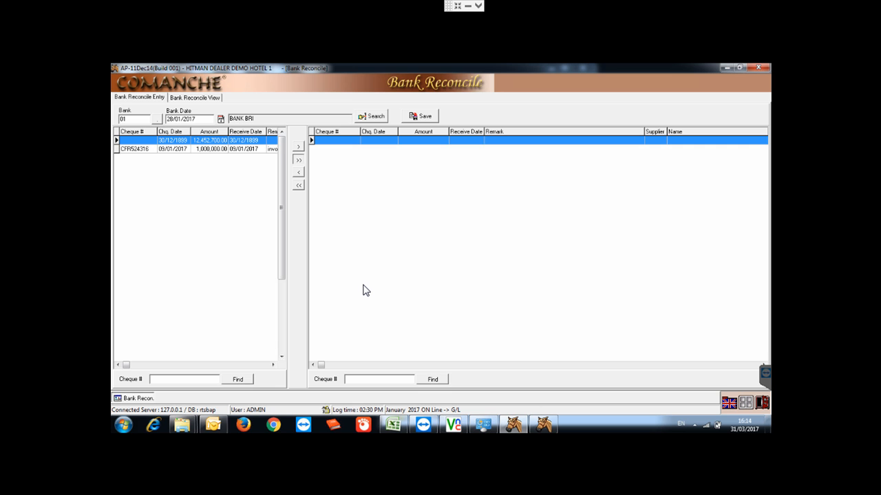
pyautogui.click(421, 116)
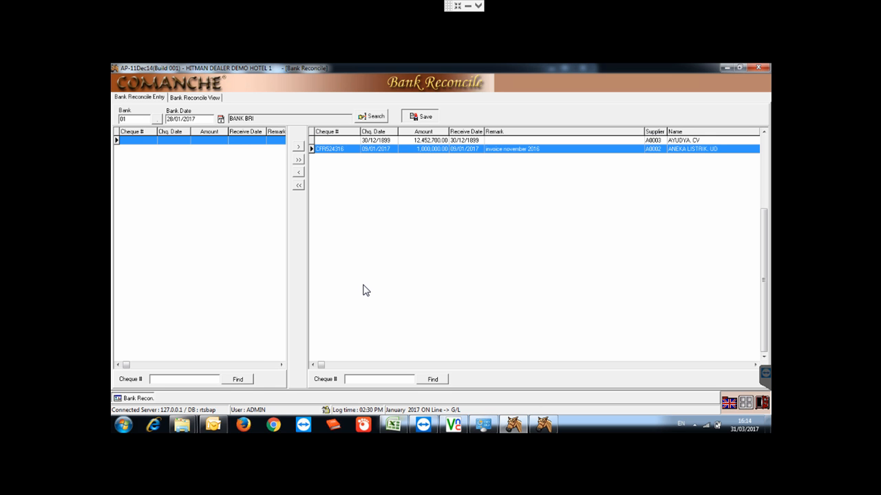
pyautogui.press('Return')
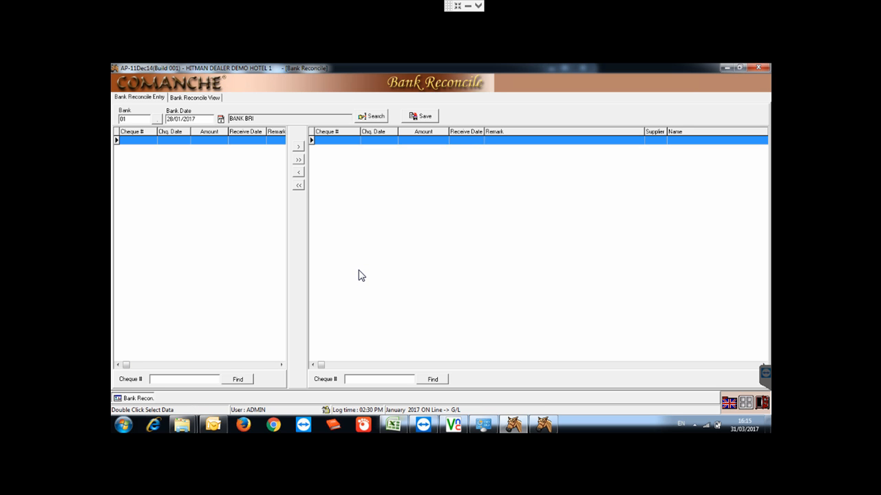
# - Examine the saved reconciliation records in Bank Reconcile View, including the entry without a cheque number
pyautogui.hotkey('ctrl', 'Tab')
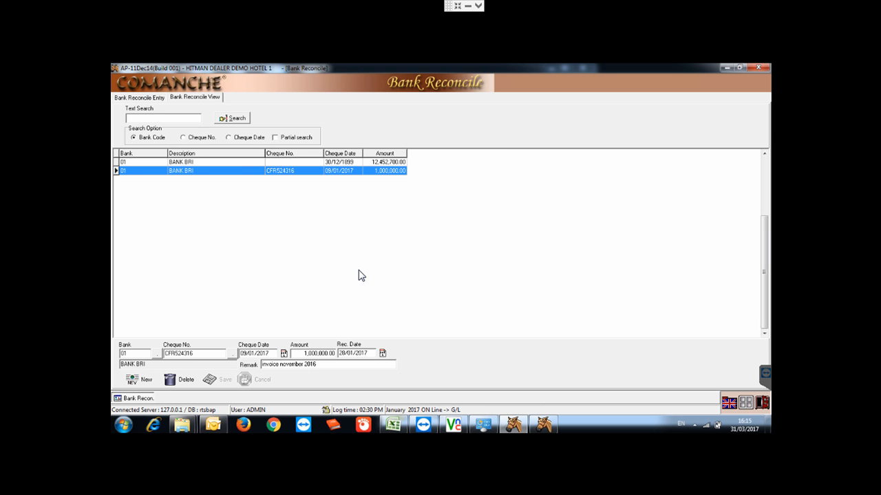
pyautogui.press('Up')
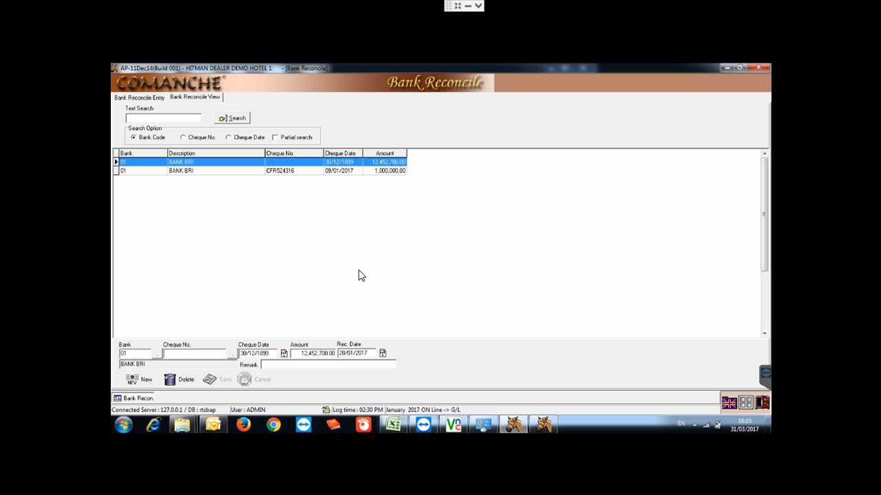